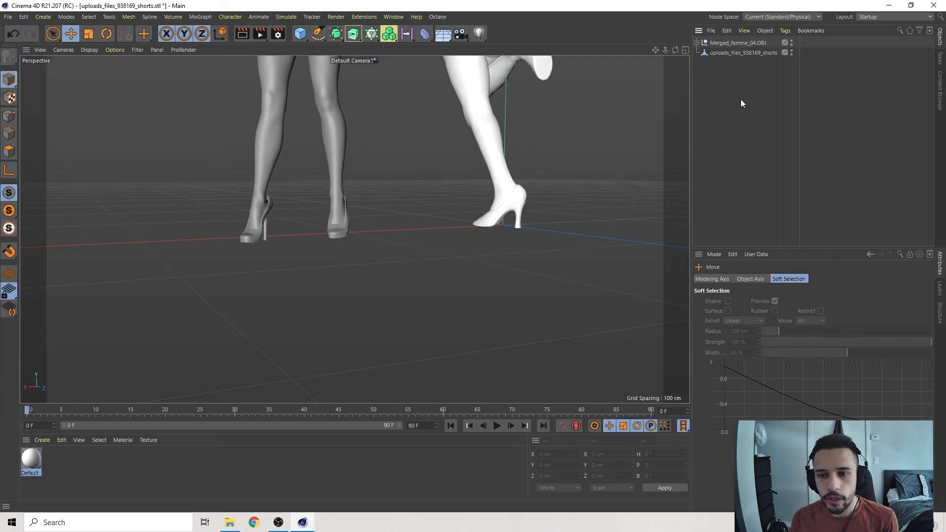
Examine the high-heeled feet of both imported female models from several angles.
{"action": "mouse_move", "coordinate": [543, 218]}
{"action": "left_mouse_down", "text": "alt"}
{"action": "mouse_move", "coordinate": [514, 217]}
{"action": "mouse_move", "coordinate": [535, 218]}
{"action": "left_mouse_up", "text": "alt"}
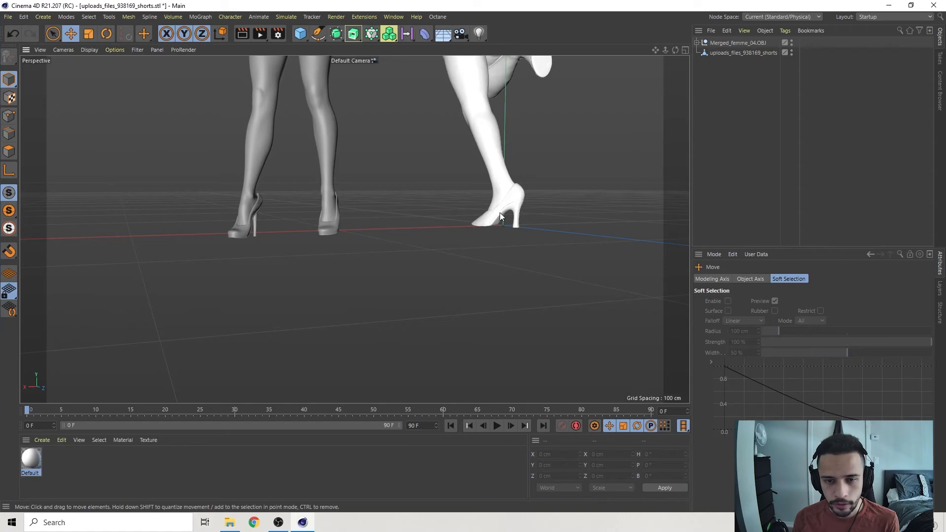
{"action": "left_click_drag", "start_coordinate": [351, 207], "coordinate": [303, 172], "text": "alt"}
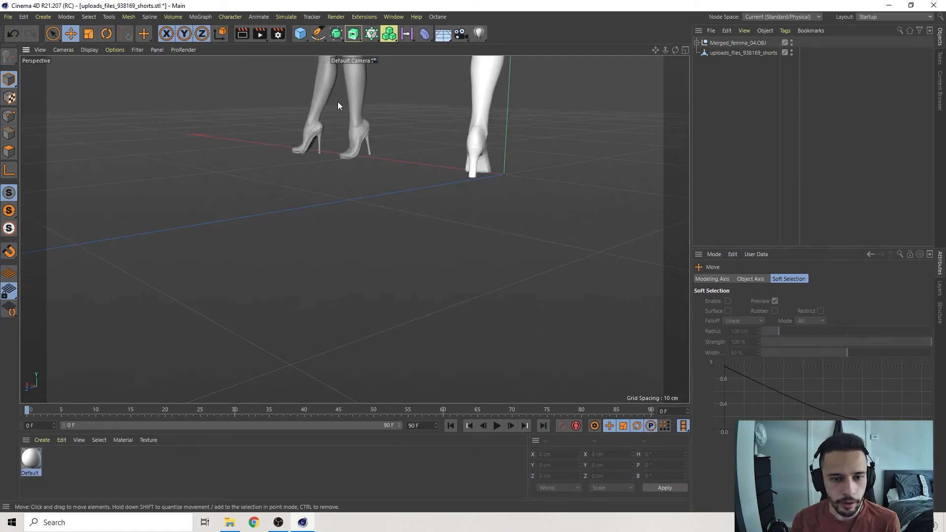
{"action": "scroll", "coordinate": [362, 131], "scroll_direction": "up", "scroll_amount": 6}
{"action": "middle_click_drag", "start_coordinate": [443, 220], "coordinate": [404, 167], "text": "alt"}
{"action": "mouse_move", "coordinate": [403, 171]}
{"action": "left_mouse_down", "text": "alt"}
{"action": "mouse_move", "coordinate": [365, 156]}
{"action": "mouse_move", "coordinate": [389, 175]}
{"action": "left_mouse_up", "text": "alt"}
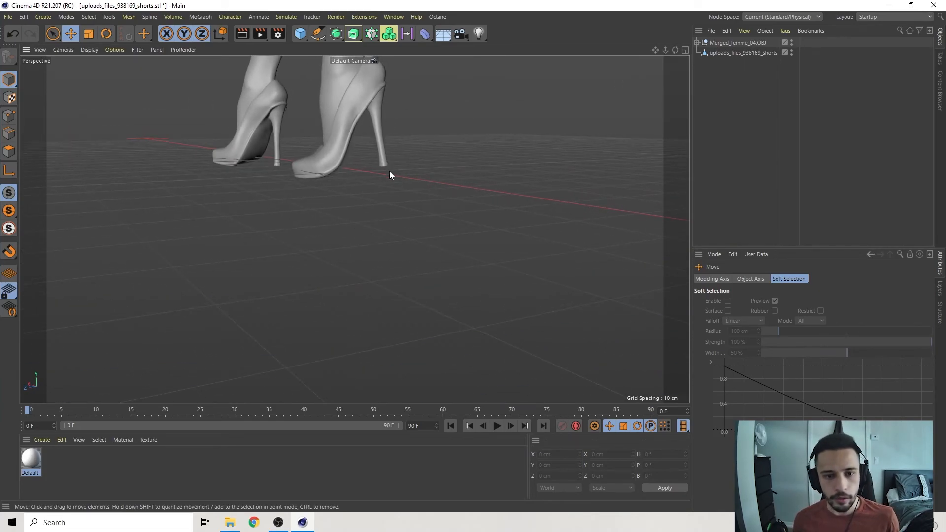
{"action": "left_click_drag", "start_coordinate": [238, 189], "coordinate": [444, 203], "text": "alt"}
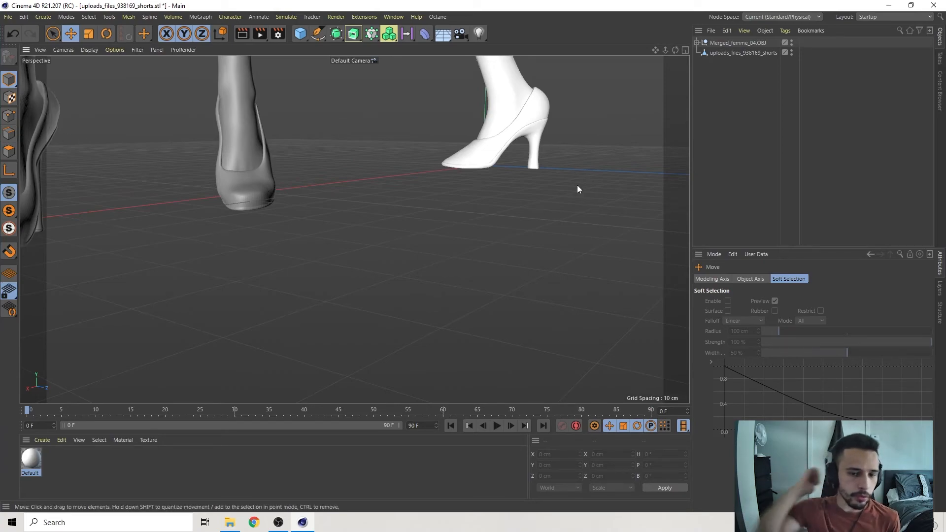
{"action": "mouse_move", "coordinate": [578, 187]}
{"action": "left_mouse_down", "text": "alt"}
{"action": "mouse_move", "coordinate": [435, 215]}
{"action": "mouse_move", "coordinate": [482, 218]}
{"action": "mouse_move", "coordinate": [498, 203]}
{"action": "mouse_move", "coordinate": [335, 202]}
{"action": "left_mouse_up", "text": "alt"}
{"action": "mouse_move", "coordinate": [444, 225]}
{"action": "left_mouse_down", "text": "alt"}
{"action": "mouse_move", "coordinate": [427, 234]}
{"action": "mouse_move", "coordinate": [72, 198]}
{"action": "left_mouse_up", "text": "alt"}
{"action": "left_click_drag", "start_coordinate": [332, 200], "coordinate": [388, 202], "text": "alt"}
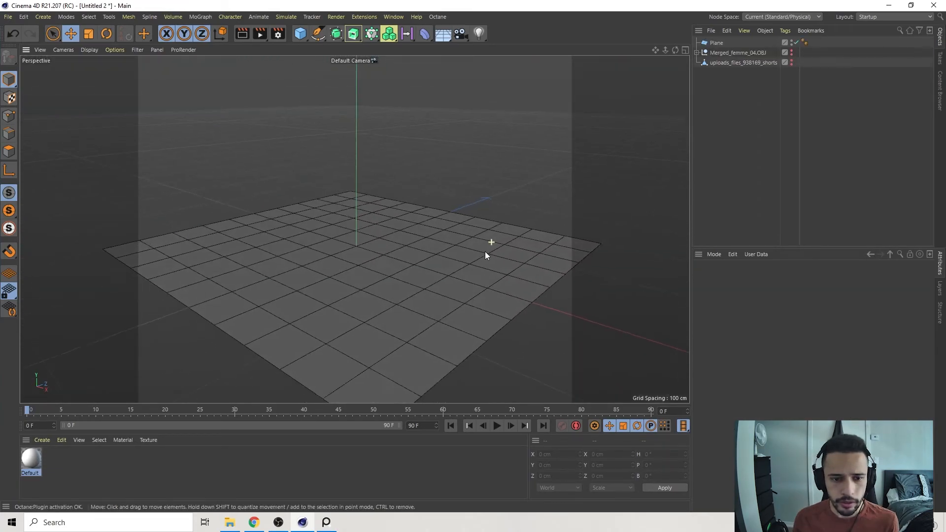
Add a Figure primitive standing at the centre of the plane.
{"action": "left_click_drag", "start_coordinate": [478, 241], "coordinate": [419, 244], "text": "alt"}
{"action": "left_click", "coordinate": [385, 235]}
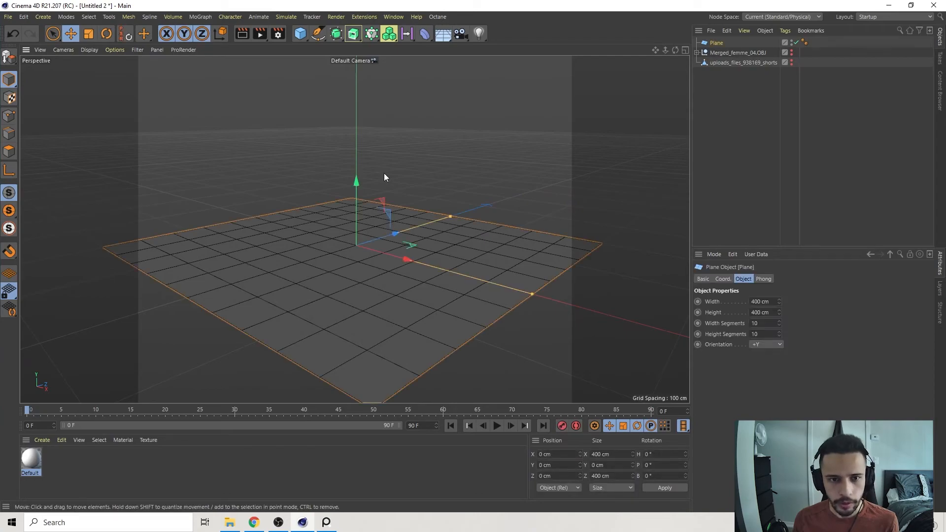
{"action": "left_click_drag", "start_coordinate": [301, 33], "coordinate": [443, 103]}
{"action": "left_click_drag", "start_coordinate": [417, 207], "coordinate": [429, 243], "text": "alt"}
{"action": "left_click", "coordinate": [433, 237]}
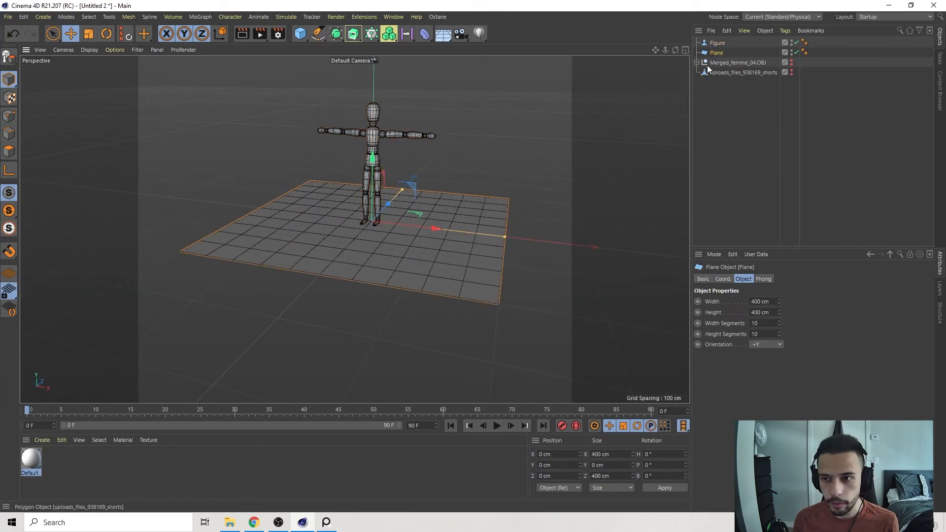
{"action": "left_click_drag", "start_coordinate": [356, 286], "coordinate": [370, 303], "text": "alt"}
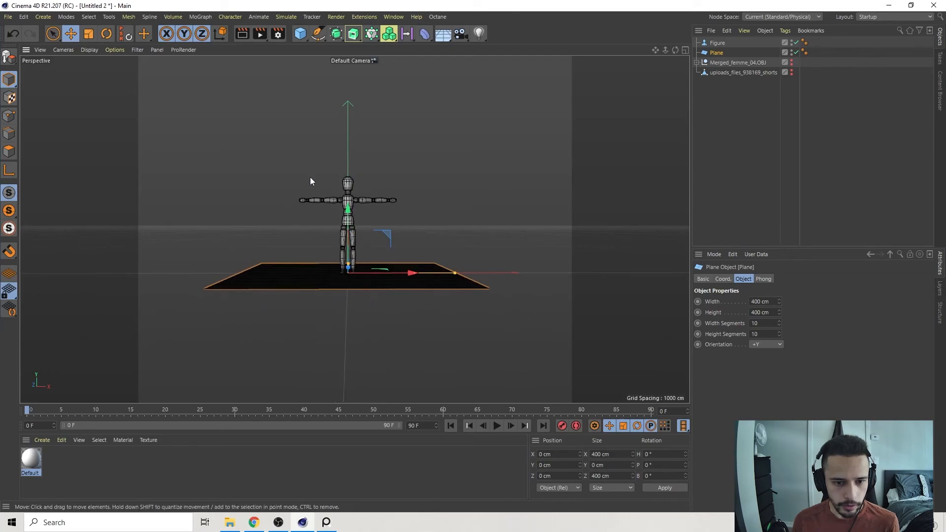
{"action": "scroll", "coordinate": [343, 238], "scroll_direction": "down", "scroll_amount": 1}
{"action": "middle_click_drag", "start_coordinate": [344, 239], "coordinate": [348, 242], "text": "alt"}
{"action": "scroll", "coordinate": [346, 242], "scroll_direction": "down", "scroll_amount": 1}
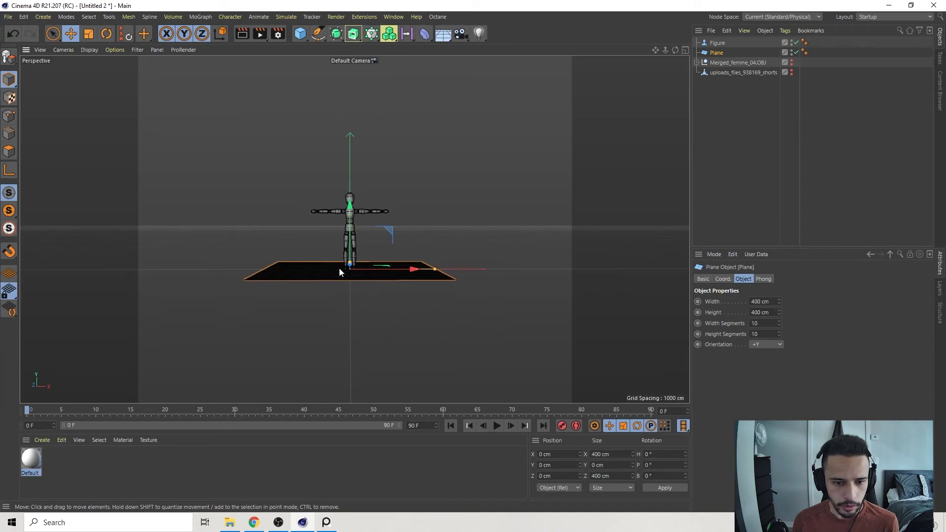
Enlarge the plane and set its width and height to 5000 cm.
{"action": "left_click_drag", "start_coordinate": [435, 269], "coordinate": [638, 271]}
{"action": "left_click_drag", "start_coordinate": [355, 266], "coordinate": [371, 235]}
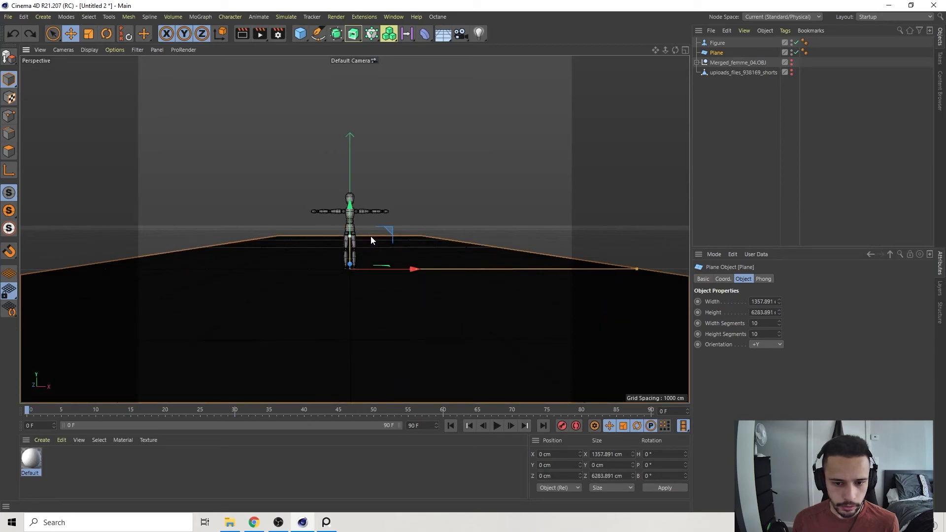
{"action": "left_click_drag", "start_coordinate": [640, 266], "coordinate": [854, 271]}
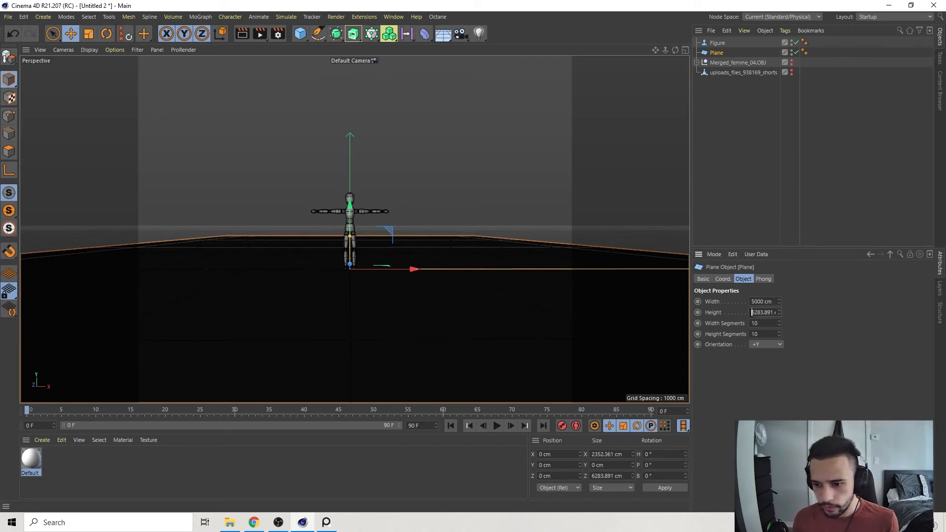
{"action": "type", "text": "5000"}
{"action": "key", "text": "Return"}
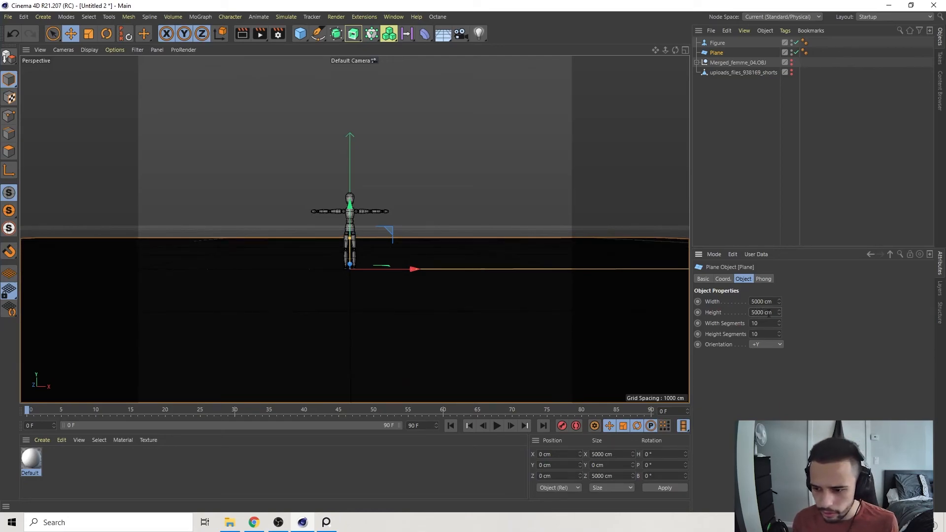
Set the plane's width and height to 10000 cm.
{"action": "key", "text": "ctrl+a"}
{"action": "type", "text": "10000"}
{"action": "key", "text": "Return"}
{"action": "key", "text": "ctrl+a"}
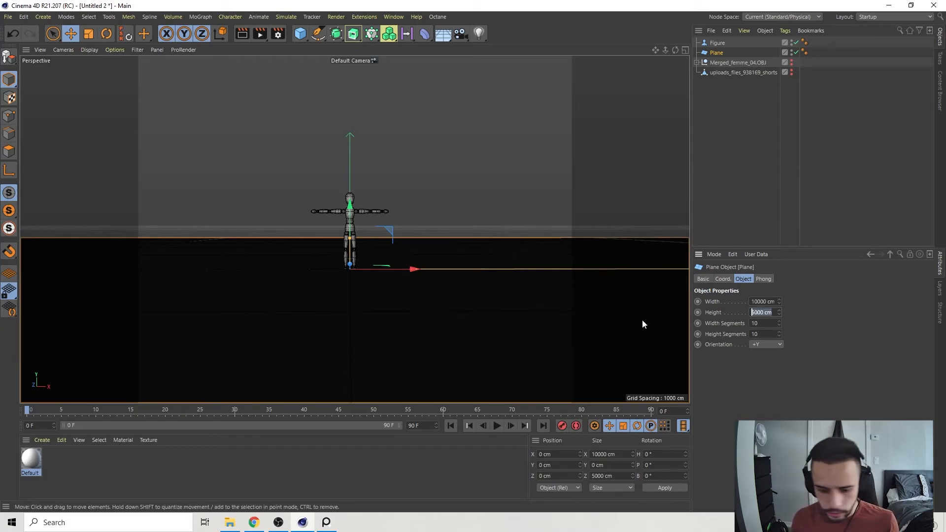
{"action": "type", "text": "10000"}
{"action": "key", "text": "Return"}
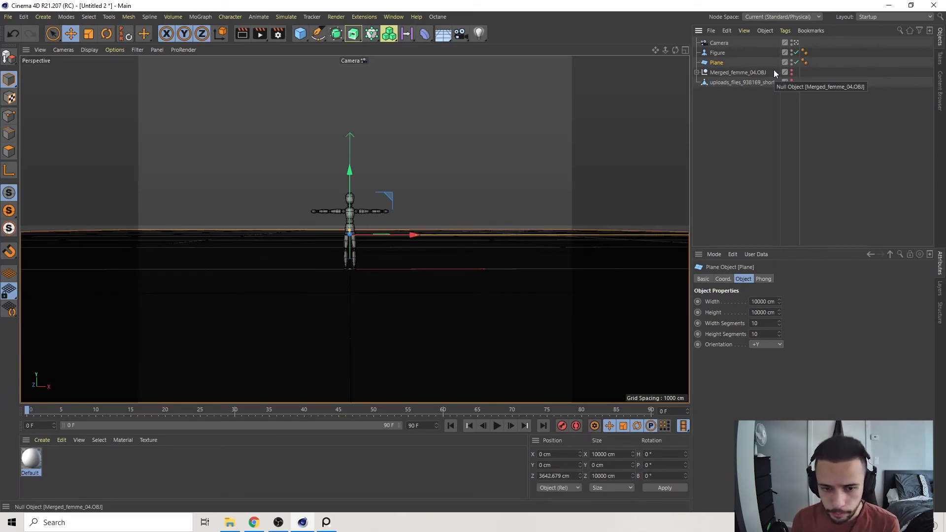
{"action": "left_click", "coordinate": [751, 101]}
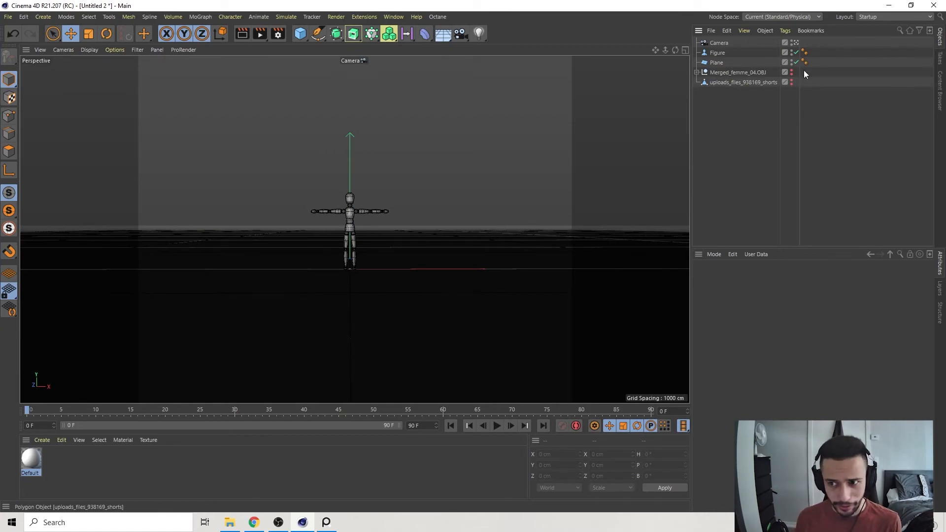
Unhide the uploads_files_938169_shorts model and scale and position it so its giant heels flank the small figure.
{"action": "left_click", "coordinate": [792, 82]}
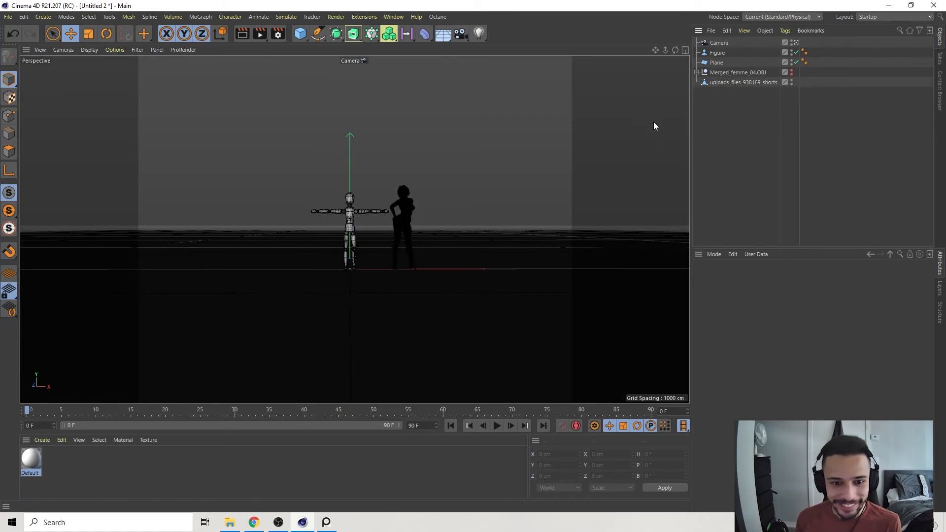
{"action": "left_click", "coordinate": [408, 211]}
{"action": "left_click", "coordinate": [88, 33]}
{"action": "left_click_drag", "start_coordinate": [159, 184], "coordinate": [305, 184]}
{"action": "left_click_drag", "start_coordinate": [626, 172], "coordinate": [759, 173]}
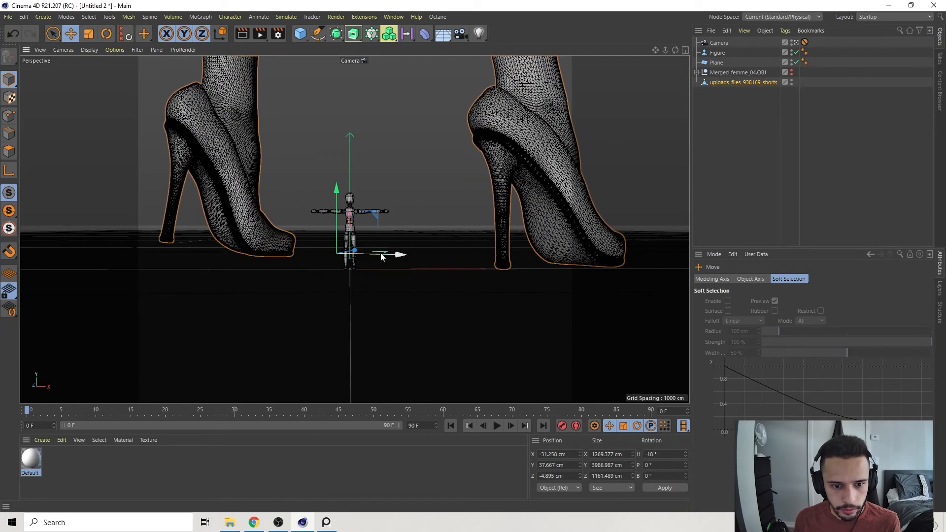
{"action": "left_click_drag", "start_coordinate": [382, 259], "coordinate": [359, 257]}
{"action": "left_click_drag", "start_coordinate": [337, 250], "coordinate": [321, 277]}
Darken the viewport border outside the render frame to opaque black in the viewport's view settings.
{"action": "left_click", "coordinate": [107, 48]}
{"action": "left_click", "coordinate": [134, 321]}
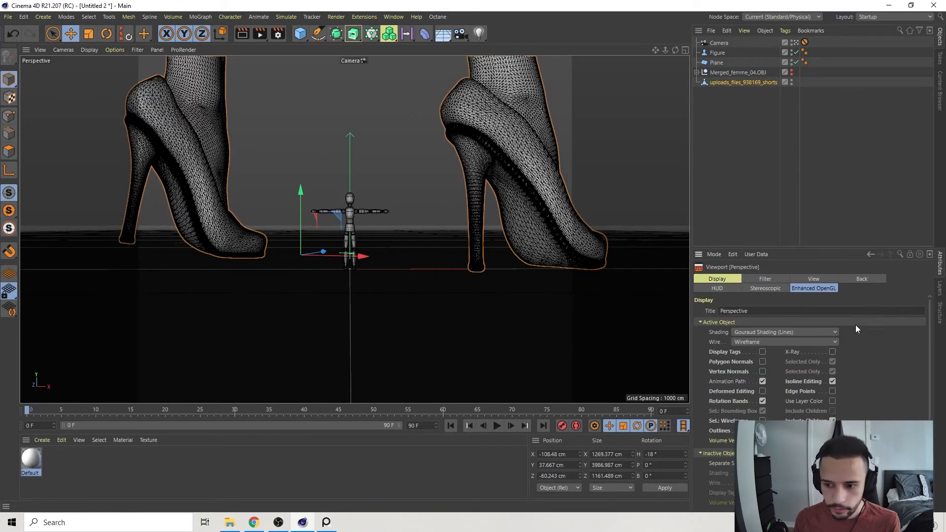
{"action": "left_click", "coordinate": [813, 279]}
{"action": "left_click_drag", "start_coordinate": [828, 393], "coordinate": [863, 393]}
Scale the shorts model down to about 3457 cm tall and reposition it so a heel stands on each side of the figure.
{"action": "left_click", "coordinate": [743, 83]}
{"action": "left_click_drag", "start_coordinate": [360, 257], "coordinate": [390, 295]}
{"action": "left_click", "coordinate": [725, 156]}
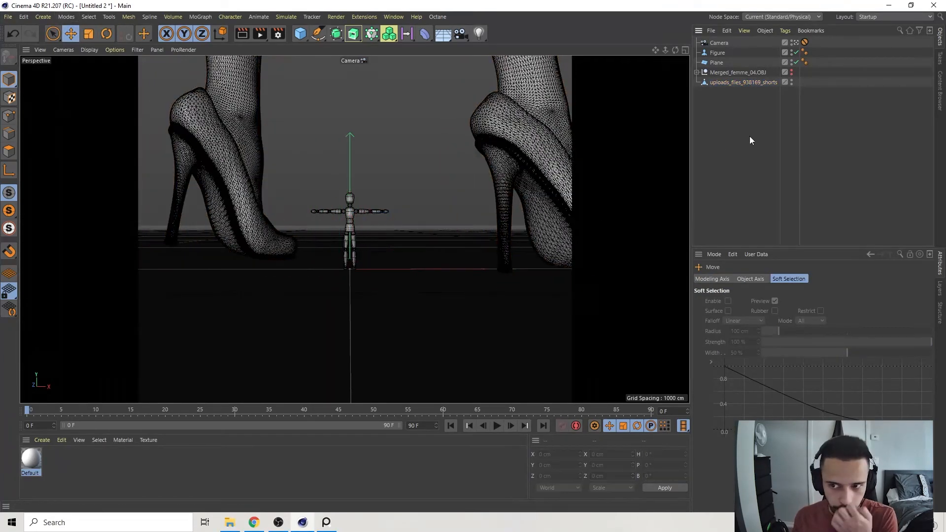
{"action": "left_click", "coordinate": [744, 82]}
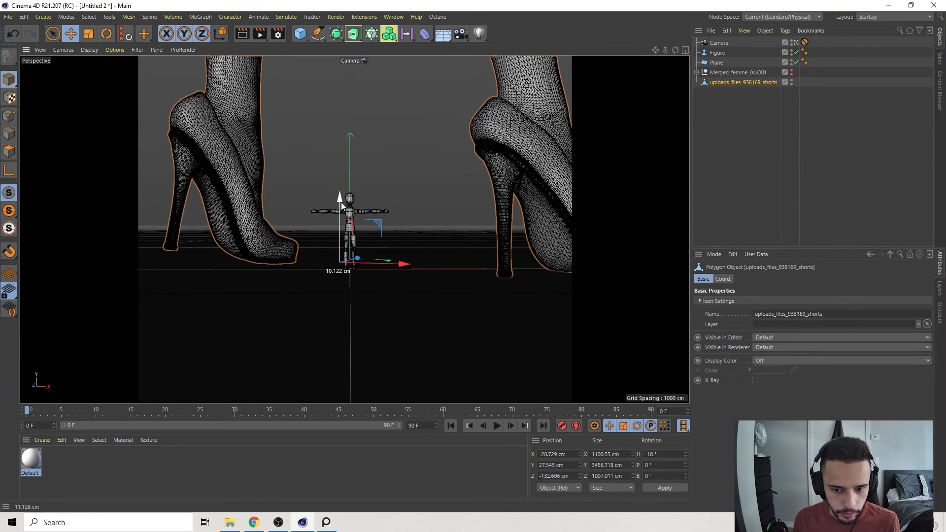
Save the scene as "Image 1 Save.c4d" in a new "Blade Runner Saves" folder inside the Blade Runner folder on the desktop.
{"action": "key", "text": "ctrl+s"}
{"action": "left_click", "coordinate": [41, 89]}
{"action": "double_click", "coordinate": [166, 92]}
{"action": "right_click", "coordinate": [158, 131]}
{"action": "mouse_move", "coordinate": [182, 240]}
{"action": "left_click", "coordinate": [306, 240]}
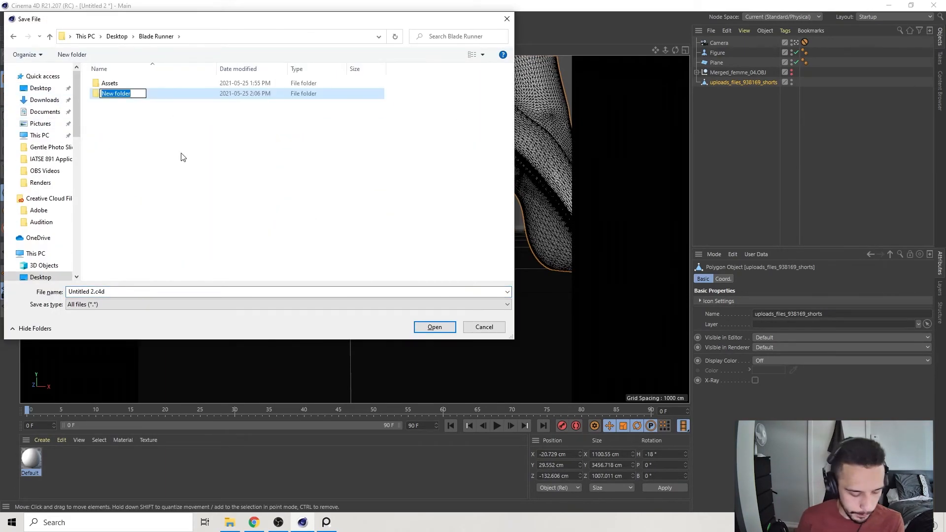
{"action": "key", "text": "Return"}
{"action": "key", "text": "Return"}
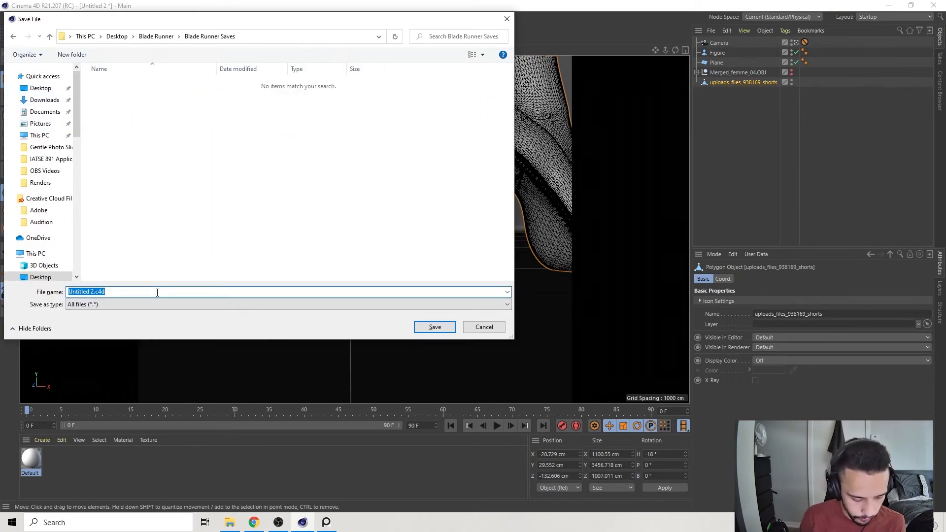
{"action": "key", "text": "Return"}
Unhide the Merged_femme_04.OBJ model and scale it up to match the giant heels.
{"action": "left_click", "coordinate": [722, 103]}
{"action": "left_click", "coordinate": [792, 71]}
{"action": "left_click", "coordinate": [792, 74]}
{"action": "key", "text": "t"}
{"action": "left_click", "coordinate": [762, 74]}
{"action": "left_click_drag", "start_coordinate": [508, 212], "coordinate": [586, 211]}
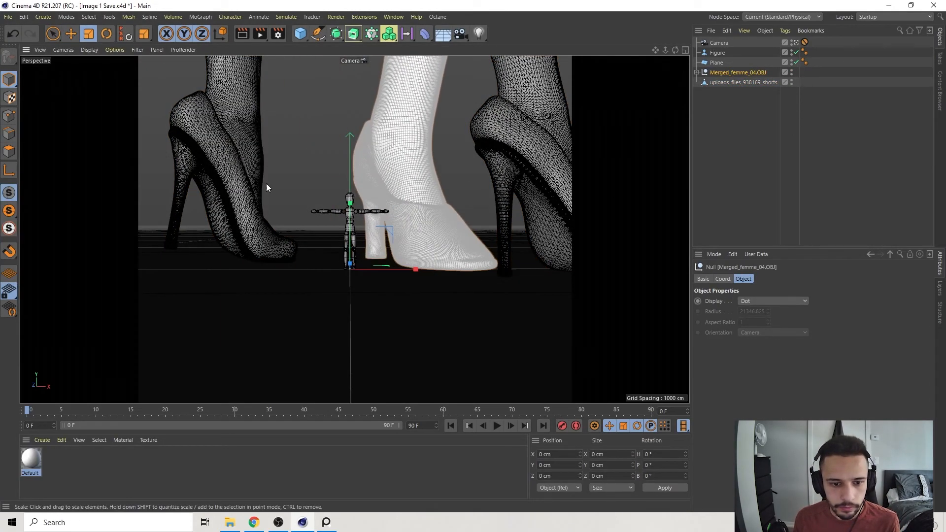
{"action": "left_click", "coordinate": [87, 35]}
{"action": "left_click_drag", "start_coordinate": [461, 186], "coordinate": [683, 187]}
{"action": "key", "text": "ctrl+z"}
{"action": "key", "text": "ctrl+z"}
{"action": "key", "text": "ctrl+z"}
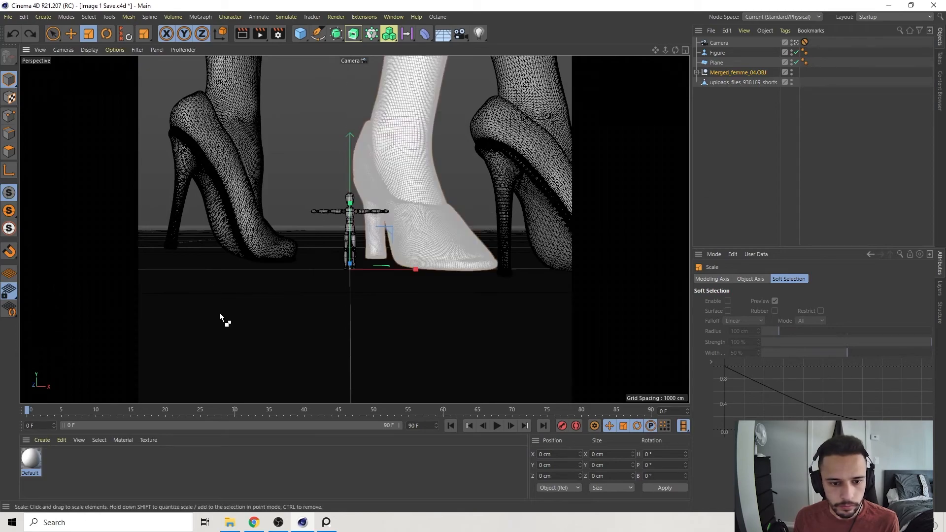
Rotate the Merged_femme_04.OBJ model into a reclining pose at about -88°, -85° and -192°, and move it to floor level behind the figure.
{"action": "key", "text": "r"}
{"action": "left_click_drag", "start_coordinate": [350, 296], "coordinate": [415, 272], "text": "shift"}
{"action": "left_click_drag", "start_coordinate": [362, 247], "coordinate": [358, 213]}
{"action": "key", "text": "e"}
{"action": "left_click_drag", "start_coordinate": [352, 291], "coordinate": [456, 259]}
{"action": "key", "text": "t"}
{"action": "key", "text": "e"}
{"action": "left_click_drag", "start_coordinate": [297, 244], "coordinate": [451, 216]}
{"action": "left_click_drag", "start_coordinate": [501, 251], "coordinate": [497, 237]}
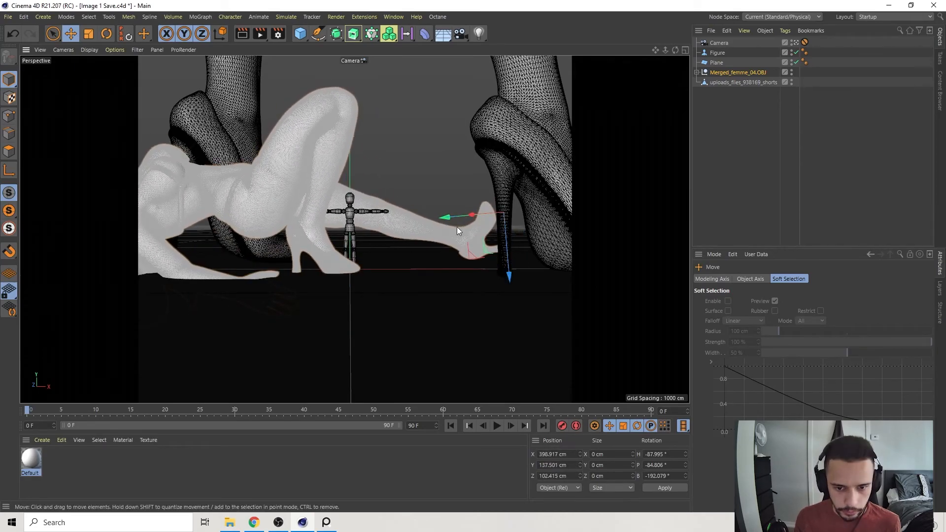
Move the reclining Merged_femme_04.OBJ model into position behind the figure, checking it from outside the scene camera.
{"action": "left_click", "coordinate": [796, 43]}
{"action": "key", "text": "r"}
{"action": "key", "text": "t"}
{"action": "key", "text": "e"}
{"action": "left_click_drag", "start_coordinate": [432, 234], "coordinate": [586, 203], "text": "alt"}
{"action": "key", "text": "w"}
{"action": "left_click_drag", "start_coordinate": [392, 269], "coordinate": [306, 272]}
{"action": "key", "text": "w"}
{"action": "key", "text": "r"}
{"action": "left_click_drag", "start_coordinate": [360, 256], "coordinate": [213, 241]}
{"action": "key", "text": "ctrl+z"}
Switch the coordinate system and move the reclining model into the background between the figure and the right-hand heel.
{"action": "left_click", "coordinate": [220, 34]}
{"action": "left_click_drag", "start_coordinate": [475, 258], "coordinate": [253, 245], "text": "shift"}
{"action": "key", "text": "e"}
{"action": "left_click_drag", "start_coordinate": [469, 221], "coordinate": [365, 220], "text": "alt"}
{"action": "left_click", "coordinate": [796, 43]}
{"action": "left_click_drag", "start_coordinate": [560, 222], "coordinate": [406, 228]}
{"action": "left_click_drag", "start_coordinate": [378, 177], "coordinate": [383, 166]}
{"action": "mouse_move", "coordinate": [430, 205]}
{"action": "left_mouse_down"}
{"action": "mouse_move", "coordinate": [392, 203]}
{"action": "mouse_move", "coordinate": [415, 203]}
{"action": "left_mouse_up"}
{"action": "left_click_drag", "start_coordinate": [363, 166], "coordinate": [363, 165]}
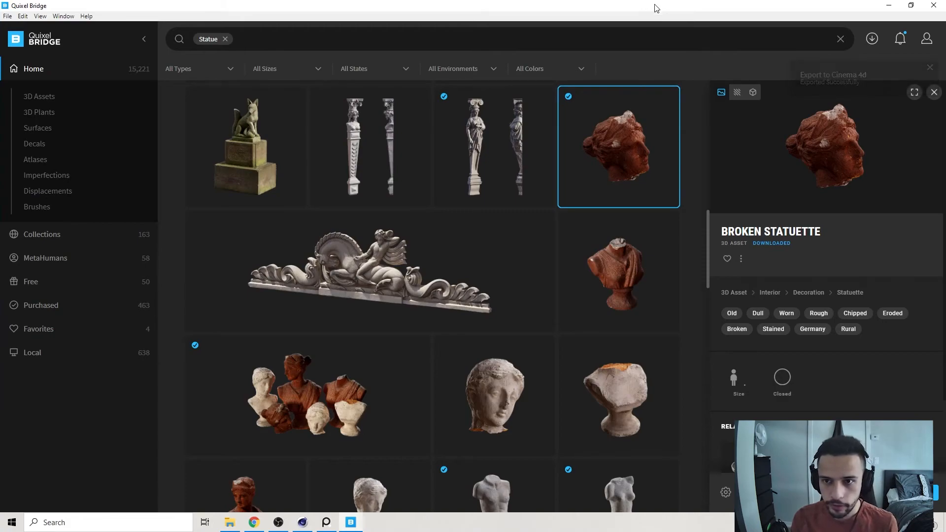
Look through the statue assets in Quixel Bridge, ending on the Broken Statuette head, and return to Cinema 4D.
{"action": "left_click", "coordinate": [640, 277]}
{"action": "left_click", "coordinate": [618, 389]}
{"action": "left_click", "coordinate": [492, 394]}
{"action": "left_click", "coordinate": [306, 394]}
{"action": "left_click", "coordinate": [623, 153]}
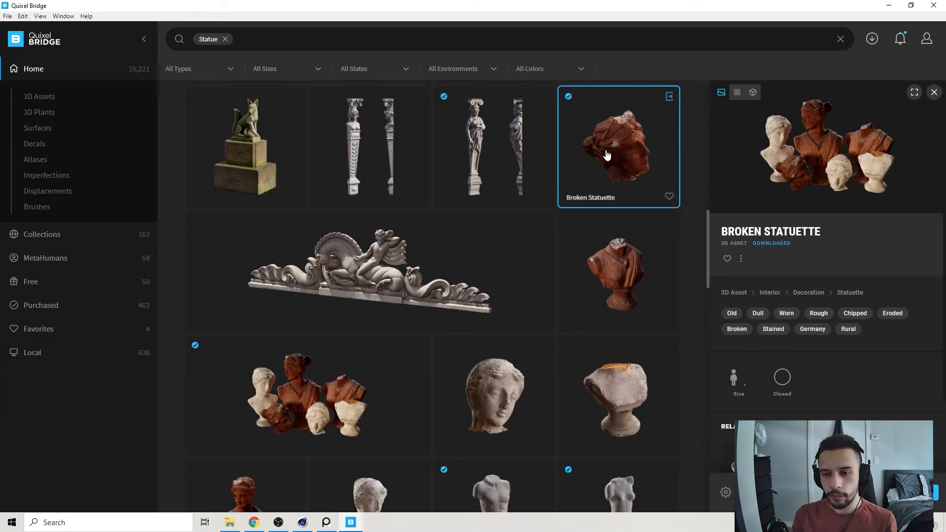
{"action": "left_click", "coordinate": [889, 5]}
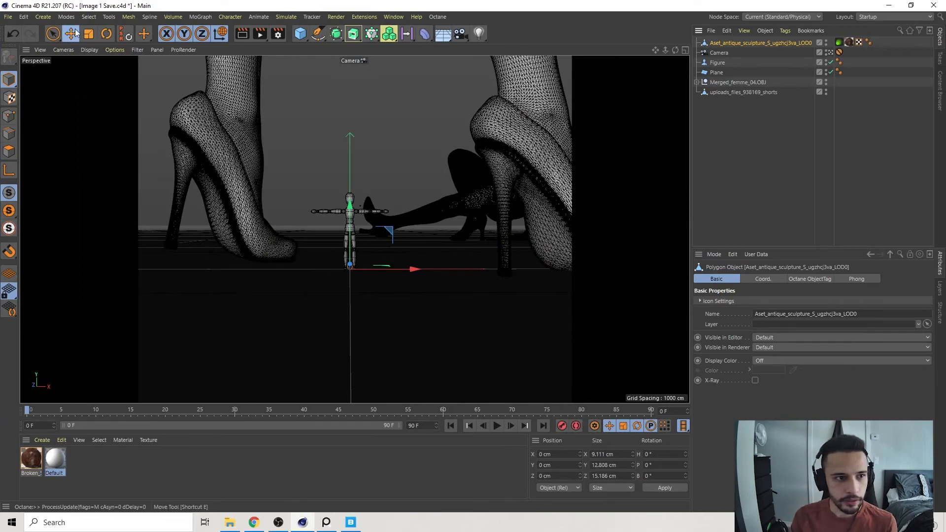
Scale up the imported antique sculpture head at the scene origin.
{"action": "key", "text": "t"}
{"action": "mouse_move", "coordinate": [379, 259]}
{"action": "left_mouse_down"}
{"action": "mouse_move", "coordinate": [421, 219]}
{"action": "mouse_move", "coordinate": [503, 212]}
{"action": "left_mouse_up"}
{"action": "left_click_drag", "start_coordinate": [125, 277], "coordinate": [246, 274]}
{"action": "left_click_drag", "start_coordinate": [165, 282], "coordinate": [305, 276]}
{"action": "mouse_move", "coordinate": [143, 234]}
{"action": "left_mouse_down"}
{"action": "mouse_move", "coordinate": [550, 148]}
{"action": "mouse_move", "coordinate": [305, 192]}
{"action": "left_mouse_up"}
Tilt the sculpture head to a bank of about 70° and move it into the background behind the left-hand heel.
{"action": "key", "text": "r"}
{"action": "mouse_move", "coordinate": [364, 234]}
{"action": "left_mouse_down"}
{"action": "mouse_move", "coordinate": [394, 232]}
{"action": "mouse_move", "coordinate": [431, 310]}
{"action": "mouse_move", "coordinate": [424, 301]}
{"action": "left_mouse_up"}
{"action": "key", "text": "e"}
{"action": "mouse_move", "coordinate": [351, 249]}
{"action": "left_mouse_down"}
{"action": "mouse_move", "coordinate": [362, 213]}
{"action": "mouse_move", "coordinate": [352, 195]}
{"action": "left_mouse_up"}
{"action": "key", "text": "r"}
{"action": "key", "text": "e"}
{"action": "left_click_drag", "start_coordinate": [351, 210], "coordinate": [352, 223]}
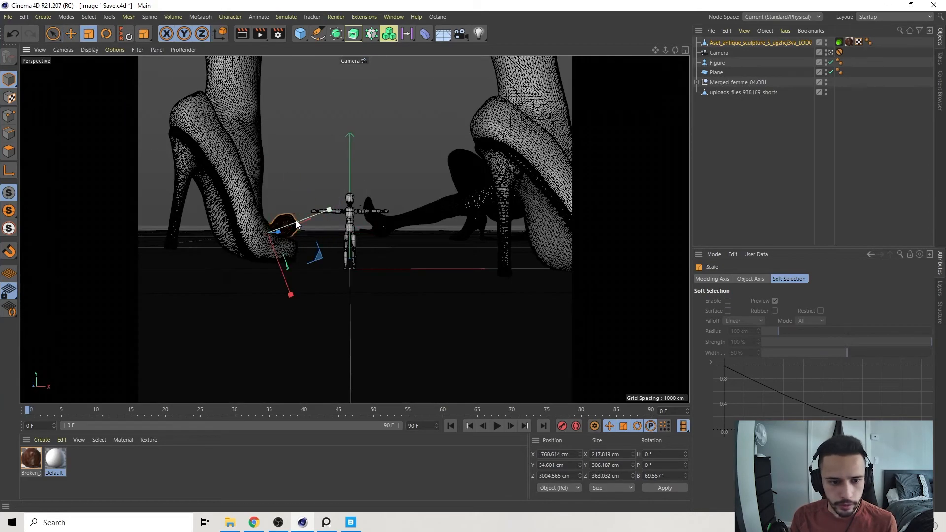
{"action": "left_click_drag", "start_coordinate": [326, 233], "coordinate": [261, 227]}
Shift the shorts model slightly to the left in the camera view.
{"action": "left_click", "coordinate": [272, 247]}
{"action": "left_click_drag", "start_coordinate": [398, 263], "coordinate": [205, 287]}
{"action": "key", "text": "r"}
{"action": "key", "text": "ctrl+z"}
{"action": "left_click", "coordinate": [758, 184]}
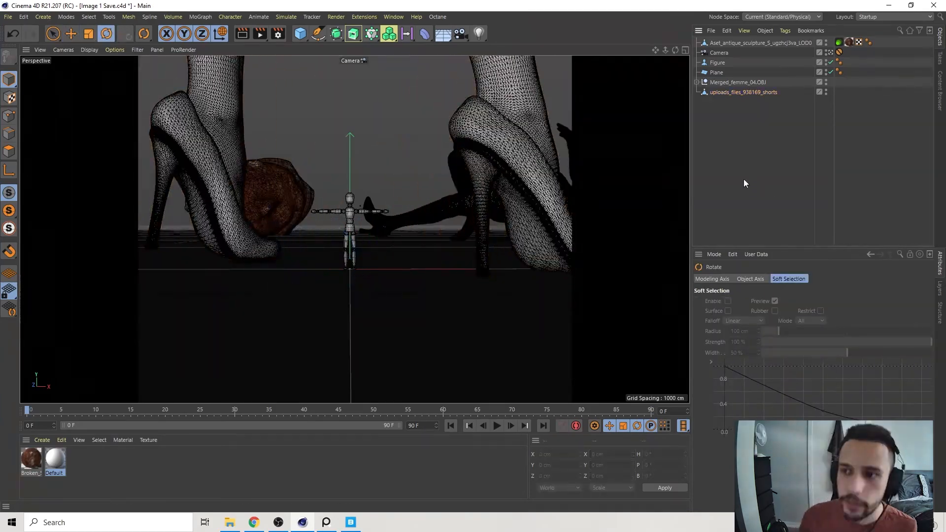
Expand the groups of Merged_femme_04.OBJ, leave the scene camera's view and hide the plane to expose the reclining model.
{"action": "left_click", "coordinate": [462, 232]}
{"action": "left_click", "coordinate": [697, 82]}
{"action": "left_click", "coordinate": [831, 53]}
{"action": "left_click", "coordinate": [373, 163]}
{"action": "key", "text": "Return"}
{"action": "key", "text": "e"}
{"action": "scroll", "coordinate": [363, 168], "scroll_direction": "up", "scroll_amount": 5}
{"action": "left_click_drag", "start_coordinate": [359, 170], "coordinate": [441, 152], "text": "alt"}
{"action": "key", "text": "space"}
{"action": "scroll", "coordinate": [864, 177], "scroll_direction": "down", "scroll_amount": 5}
{"action": "scroll", "coordinate": [864, 178], "scroll_direction": "up", "scroll_amount": 5}
{"action": "left_click", "coordinate": [827, 71]}
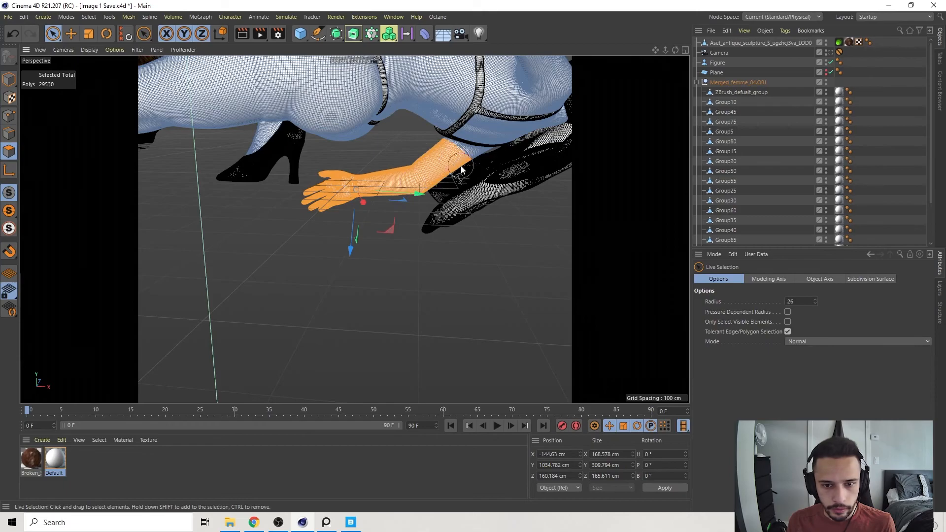
Delete all groups inside Merged_femme_04.OBJ except Group10, Group75 and Group90.
{"action": "key", "text": "Delete"}
{"action": "left_click", "coordinate": [725, 94]}
{"action": "left_click", "coordinate": [726, 102]}
{"action": "left_click", "coordinate": [726, 113]}
{"action": "key", "text": "Delete"}
{"action": "left_click", "coordinate": [726, 114]}
{"action": "key", "text": "Delete"}
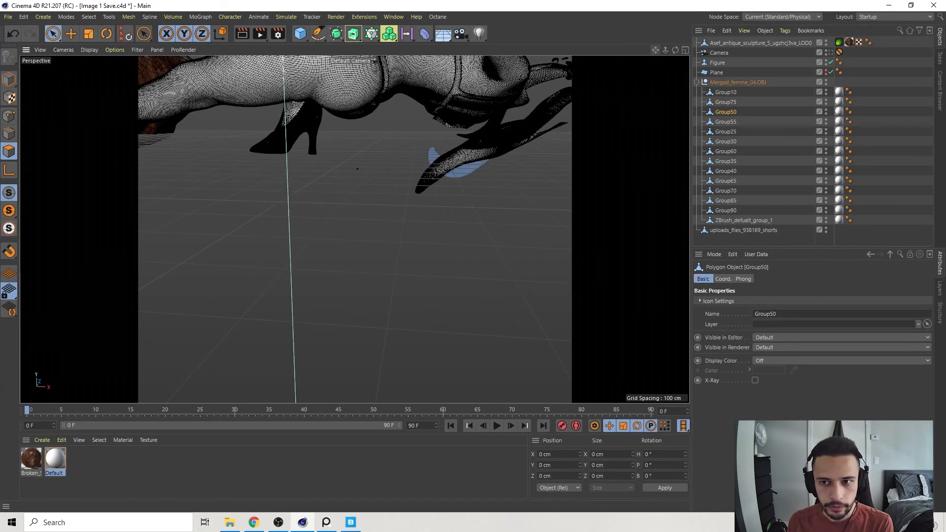
{"action": "key", "text": "Delete"}
{"action": "left_click", "coordinate": [725, 112]}
{"action": "key", "text": "Delete"}
{"action": "left_click", "coordinate": [725, 112]}
{"action": "left_click", "coordinate": [744, 121]}
{"action": "key", "text": "Delete"}
Restore the scene camera's view and, in model mode, shift the shorts model to the right to about X -23 cm.
{"action": "left_click", "coordinate": [832, 53]}
{"action": "left_click", "coordinate": [8, 80]}
{"action": "key", "text": "e"}
{"action": "left_click", "coordinate": [743, 121]}
{"action": "left_click_drag", "start_coordinate": [386, 261], "coordinate": [404, 271]}
Scale the sculpture head up to about 1745 cm tall, place it partly behind the left-hand heel, and unhide the plane.
{"action": "left_click", "coordinate": [291, 197]}
{"action": "left_click_drag", "start_coordinate": [260, 225], "coordinate": [291, 222]}
{"action": "key", "text": "t"}
{"action": "left_click_drag", "start_coordinate": [320, 296], "coordinate": [362, 296]}
{"action": "key", "text": "e"}
{"action": "left_click", "coordinate": [826, 71]}
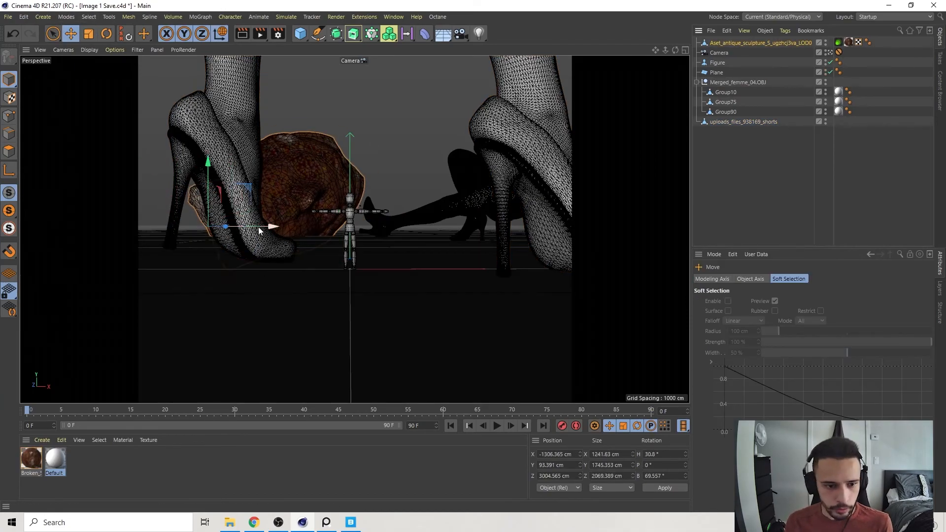
{"action": "left_click_drag", "start_coordinate": [272, 231], "coordinate": [260, 232]}
{"action": "left_click", "coordinate": [769, 187]}
Add a cylinder as a flat disc of about 261 cm radius and 13 cm height beneath the left-hand shoe, checking the reference board.
{"action": "left_click", "coordinate": [213, 134]}
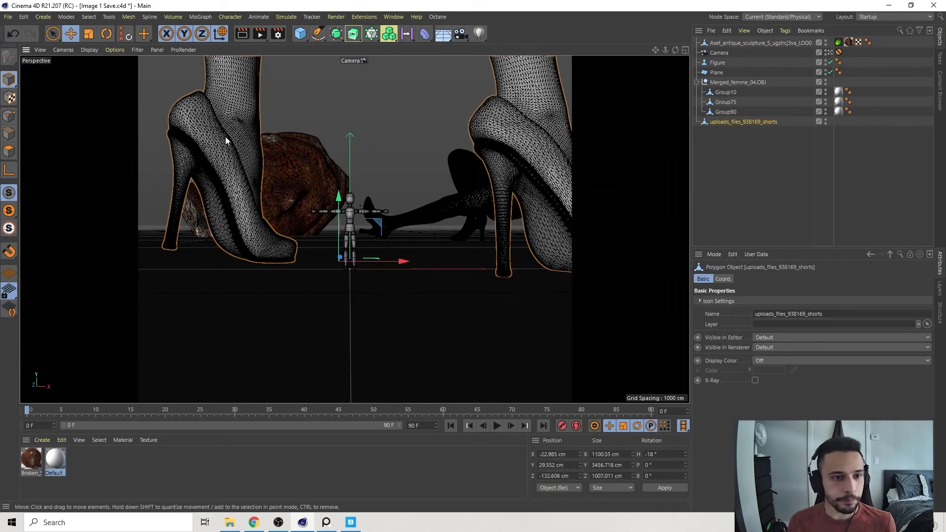
{"action": "left_click", "coordinate": [301, 34]}
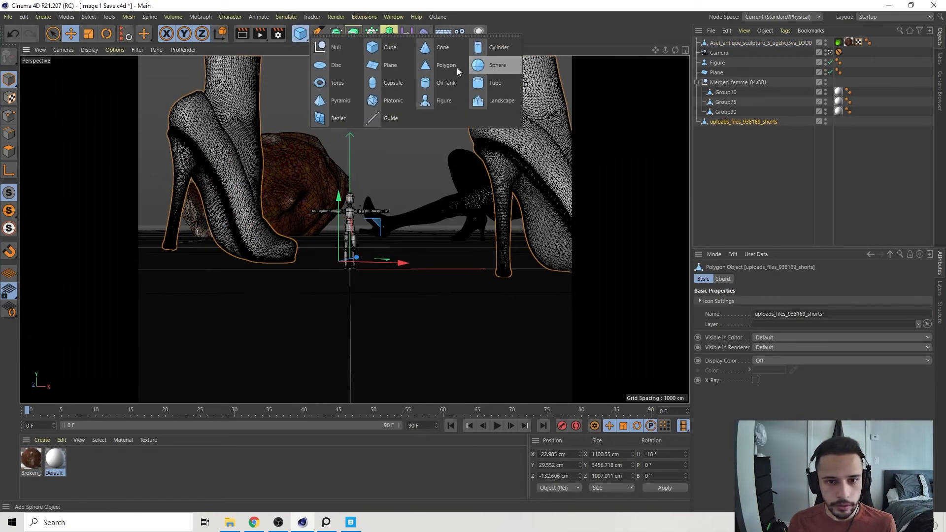
{"action": "left_click", "coordinate": [478, 47]}
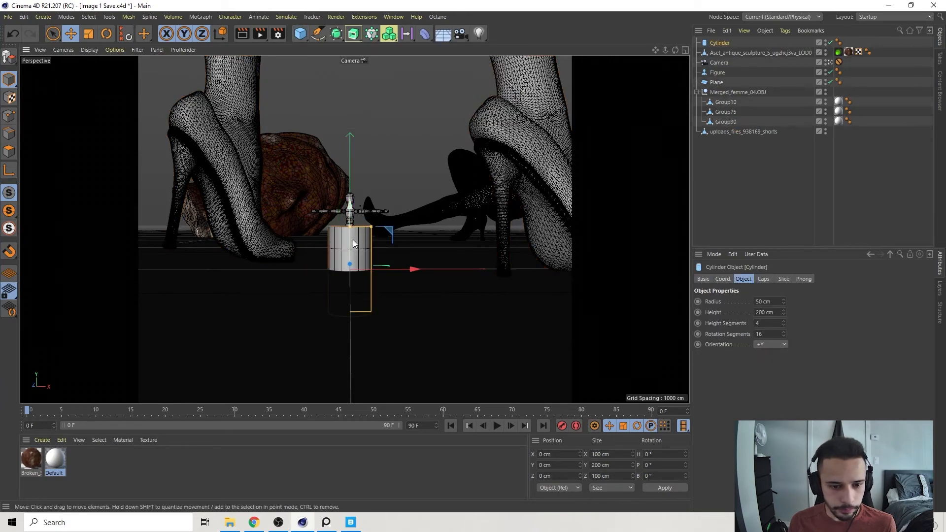
{"action": "left_click_drag", "start_coordinate": [406, 272], "coordinate": [223, 261]}
{"action": "left_click_drag", "start_coordinate": [268, 259], "coordinate": [310, 265]}
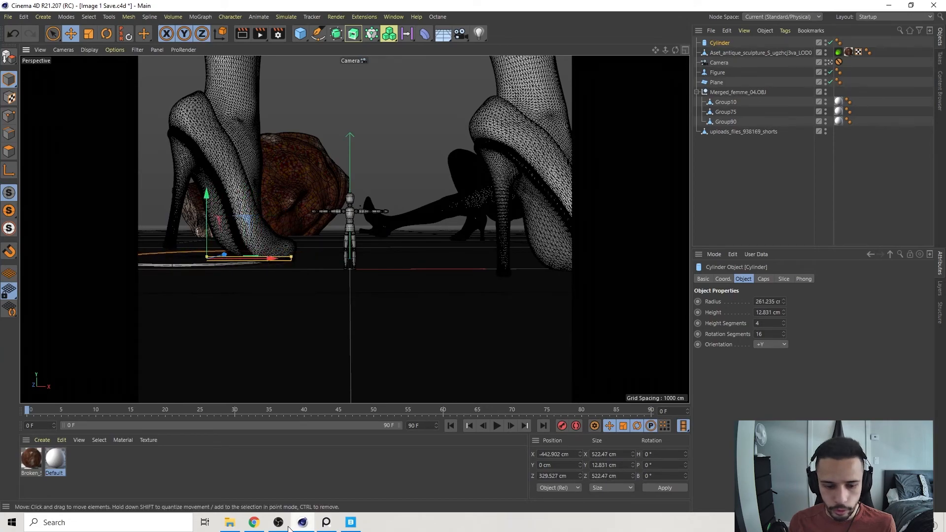
{"action": "left_click", "coordinate": [327, 522]}
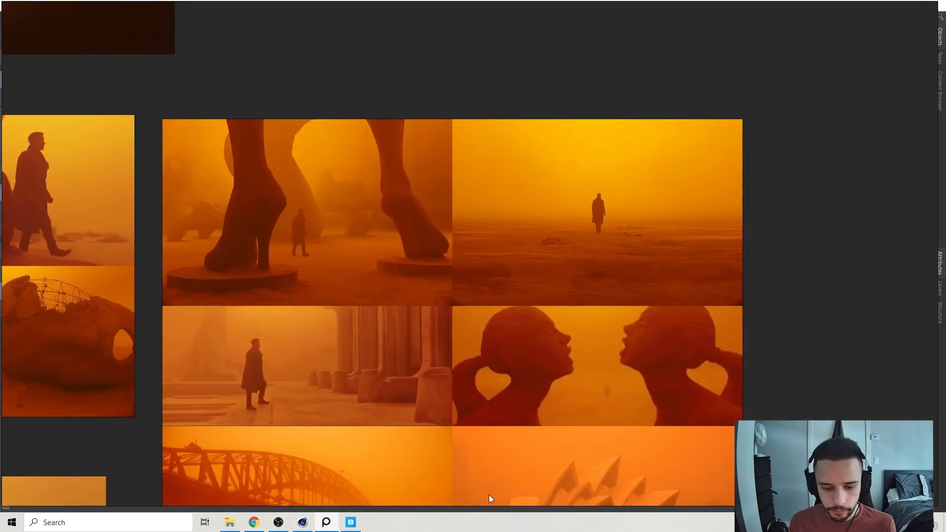
{"action": "left_click", "coordinate": [327, 523]}
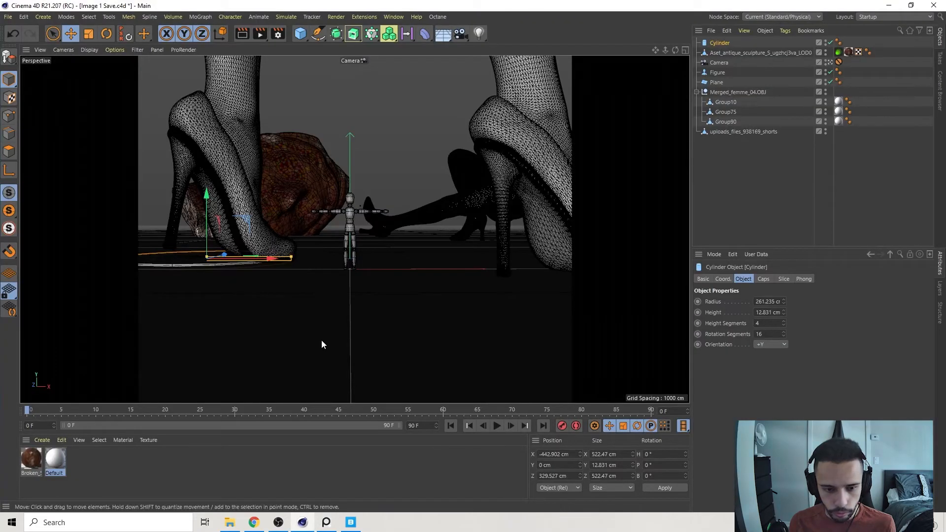
Outside the scene camera, seat the disc under the left-hand shoe, duplicate it beneath the right-hand shoe, and restore the camera view.
{"action": "left_click", "coordinate": [830, 63]}
{"action": "left_click_drag", "start_coordinate": [316, 197], "coordinate": [205, 194], "text": "alt"}
{"action": "middle_click_drag", "start_coordinate": [205, 194], "coordinate": [290, 231], "text": "alt"}
{"action": "scroll", "coordinate": [289, 230], "scroll_direction": "down", "scroll_amount": 8}
{"action": "left_click_drag", "start_coordinate": [241, 239], "coordinate": [457, 336], "text": "alt"}
{"action": "left_click_drag", "start_coordinate": [187, 264], "coordinate": [256, 271]}
{"action": "left_click_drag", "start_coordinate": [349, 260], "coordinate": [217, 252], "text": "alt"}
{"action": "mouse_move", "coordinate": [392, 216]}
{"action": "left_mouse_down"}
{"action": "mouse_move", "coordinate": [425, 211]}
{"action": "mouse_move", "coordinate": [381, 222]}
{"action": "left_mouse_up"}
{"action": "scroll", "coordinate": [373, 242], "scroll_direction": "up", "scroll_amount": 5}
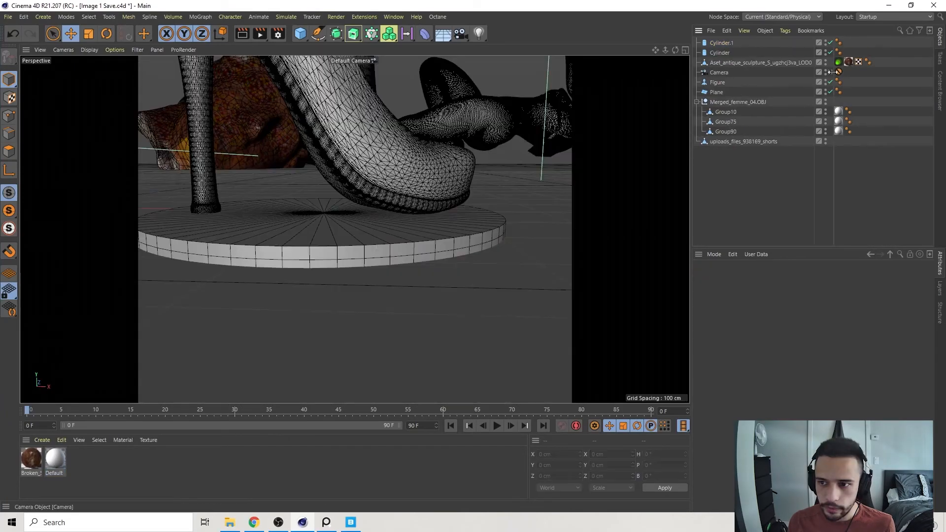
{"action": "left_click", "coordinate": [831, 74]}
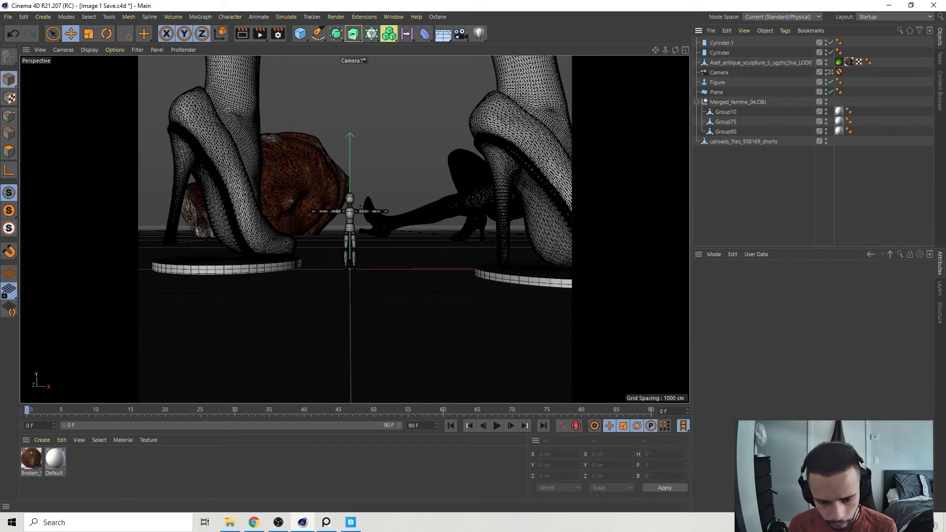
Check the statue pedestals and ground on the reference board, and add a Displacer under the ground plane.
{"action": "left_click", "coordinate": [333, 524]}
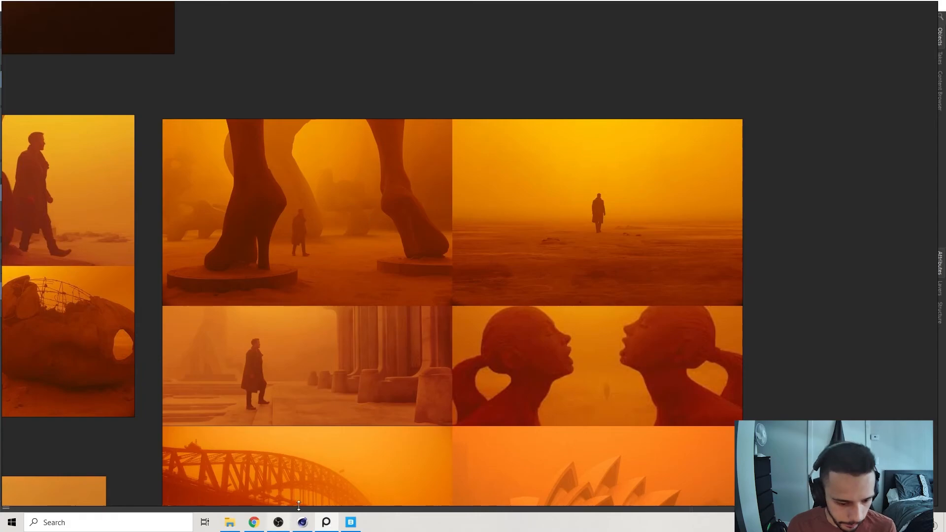
{"action": "left_click", "coordinate": [309, 526]}
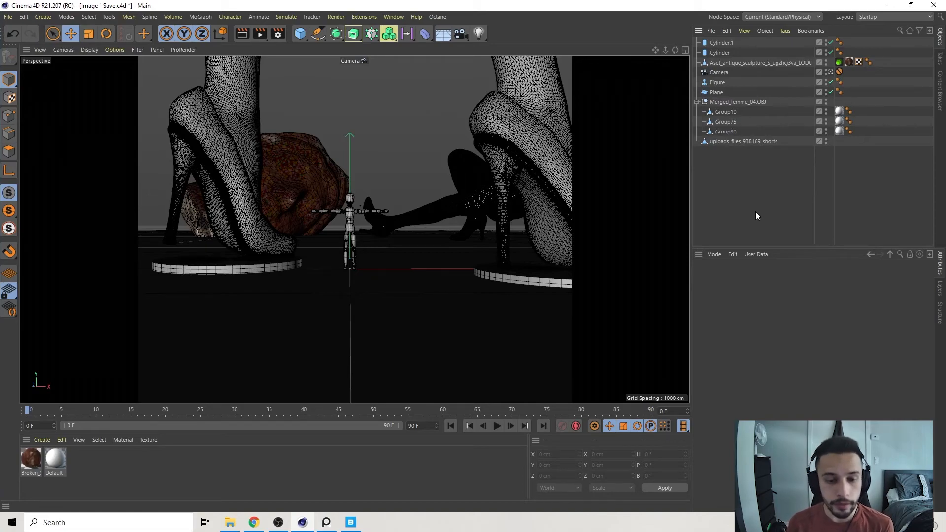
{"action": "left_click", "coordinate": [384, 330]}
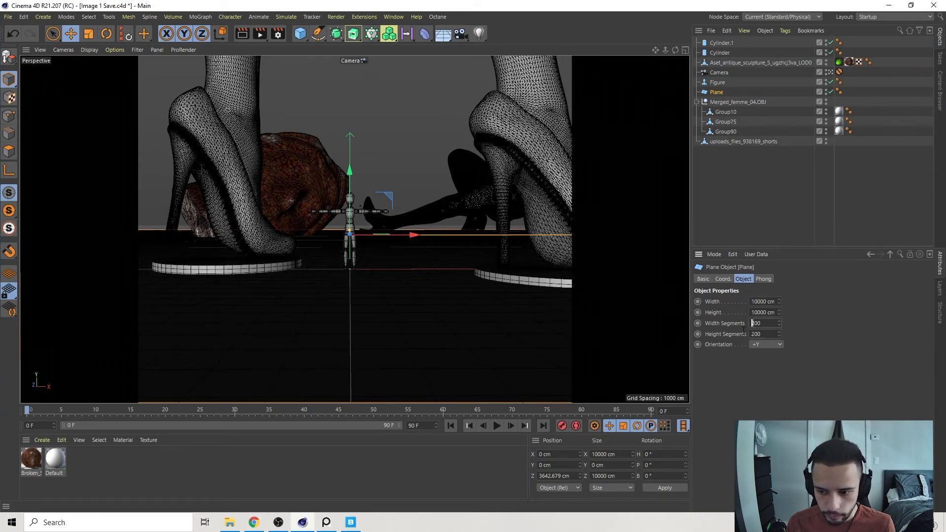
{"action": "key", "text": "Return"}
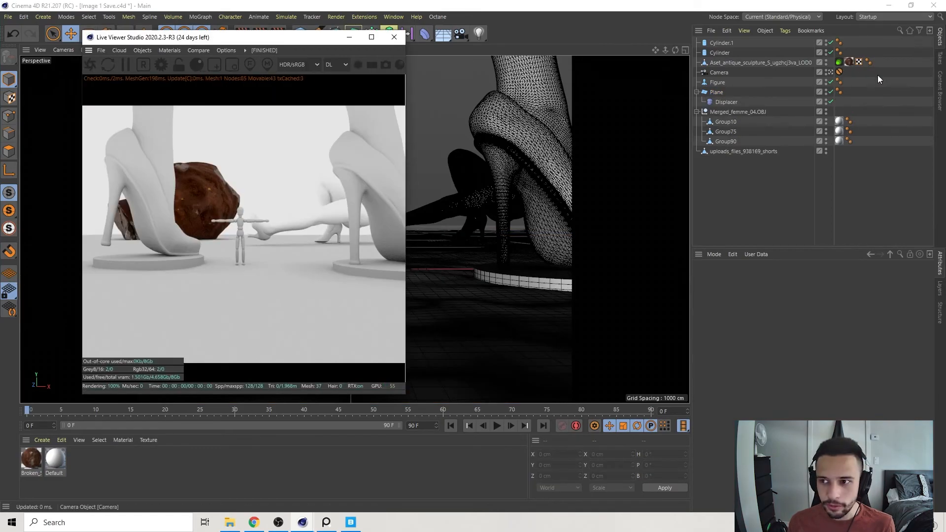
Lower the reclining Merged_femme_04.OBJ model to about Y 177 cm and tilt it to a pitch of about -87°.
{"action": "left_click", "coordinate": [721, 110]}
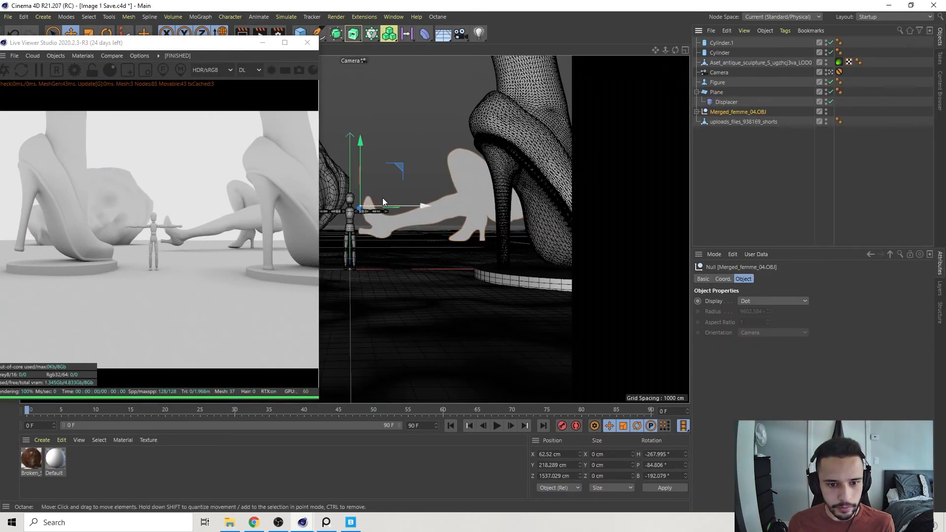
{"action": "left_click_drag", "start_coordinate": [361, 169], "coordinate": [362, 161]}
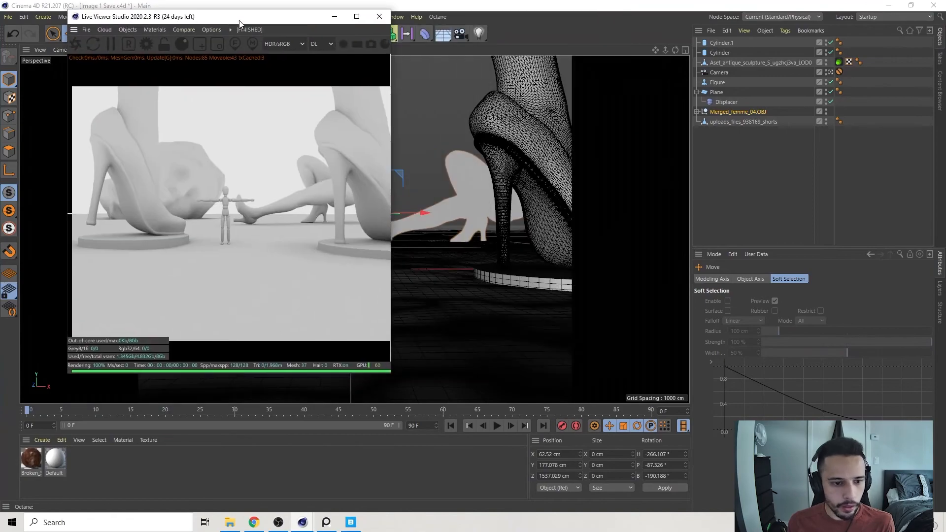
Add an Octane HDRI environment to the scene and open its image texture settings.
{"action": "left_click", "coordinate": [127, 30]}
{"action": "left_click", "coordinate": [158, 39]}
{"action": "left_click", "coordinate": [830, 317]}
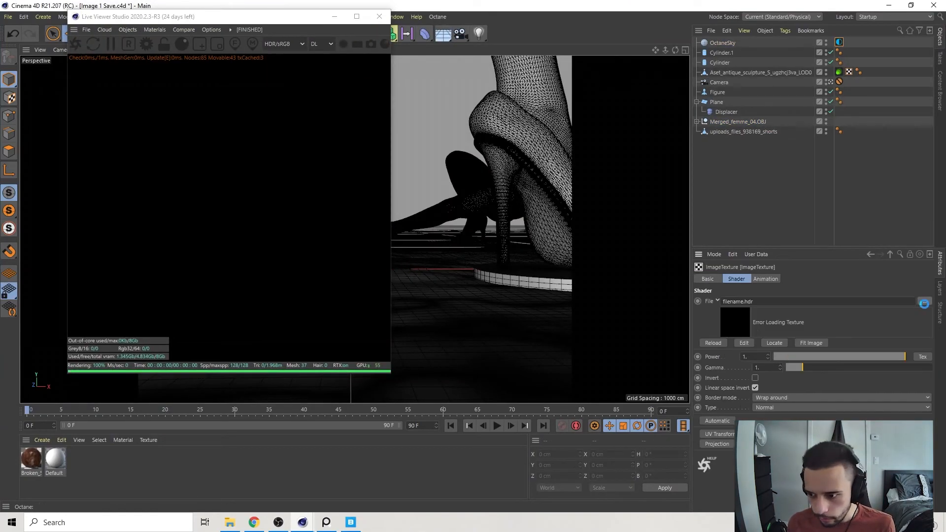
Browse the My Passport (K:) drive, load a sunset sky image into the environment texture, and adjust the environment's RotX.
{"action": "left_click", "coordinate": [925, 301]}
{"action": "left_click", "coordinate": [49, 290]}
{"action": "double_click", "coordinate": [133, 110]}
{"action": "scroll", "coordinate": [142, 180], "scroll_direction": "down", "scroll_amount": 10}
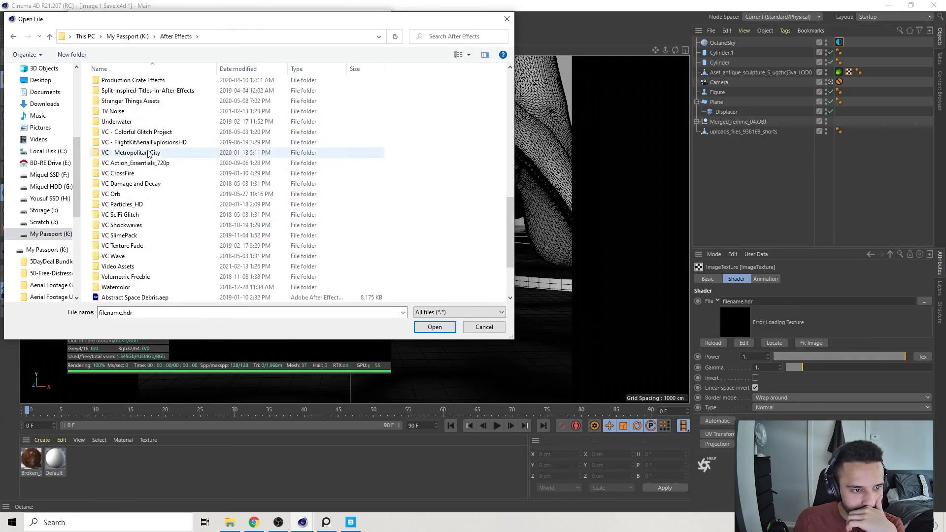
{"action": "double_click", "coordinate": [141, 142]}
{"action": "double_click", "coordinate": [125, 84]}
{"action": "double_click", "coordinate": [126, 84]}
{"action": "double_click", "coordinate": [126, 94]}
{"action": "left_click", "coordinate": [255, 37]}
{"action": "double_click", "coordinate": [291, 84]}
{"action": "double_click", "coordinate": [274, 91]}
{"action": "key", "text": "Return"}
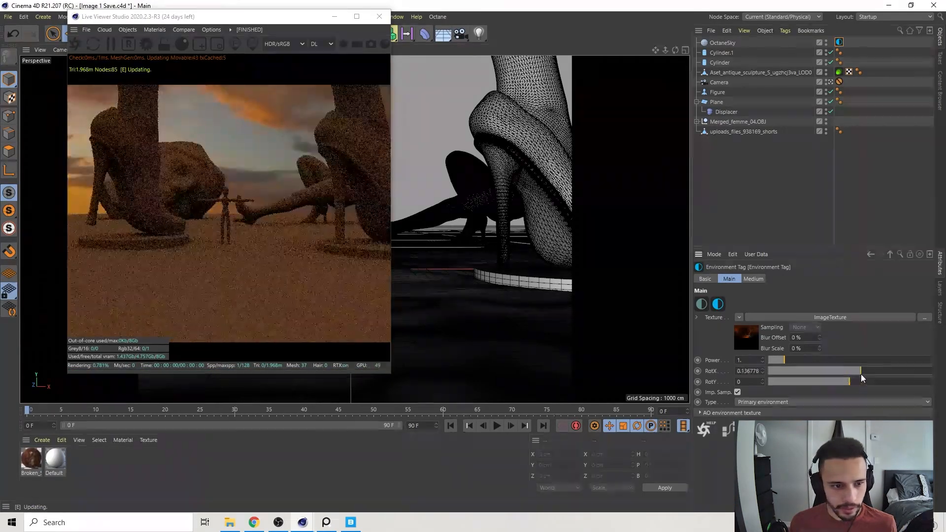
Using the orange desert references as a guide, add an Octane daylight and rotate it to a pitch of about -6.8°.
{"action": "left_click", "coordinate": [331, 528]}
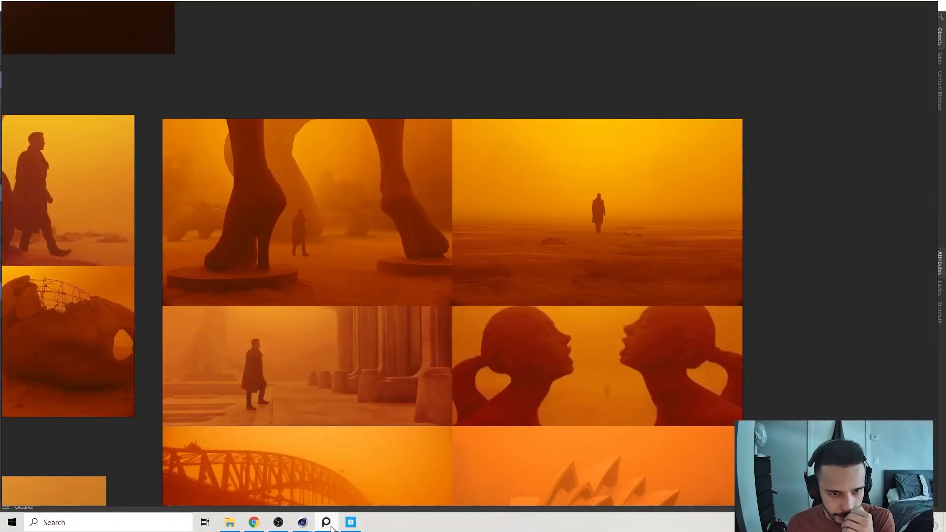
{"action": "scroll", "coordinate": [733, 186], "scroll_direction": "down", "scroll_amount": 2}
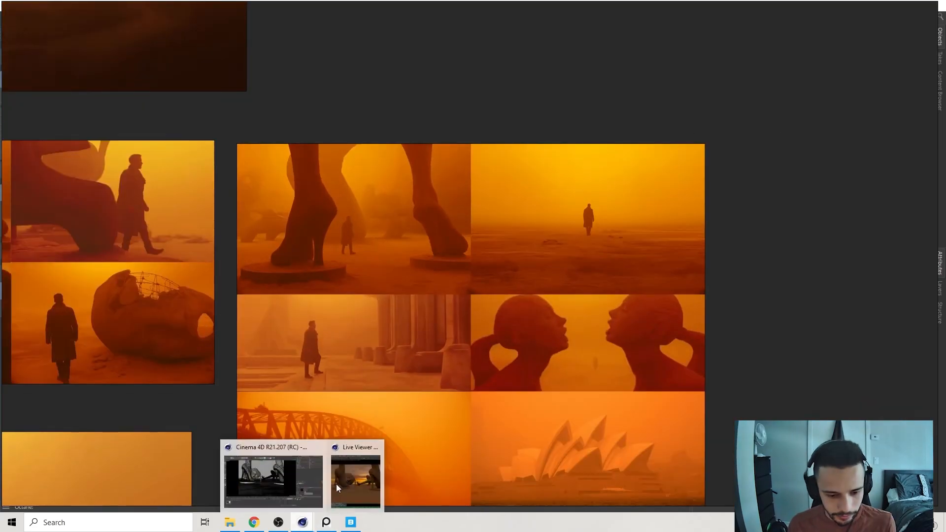
{"action": "left_click", "coordinate": [302, 522]}
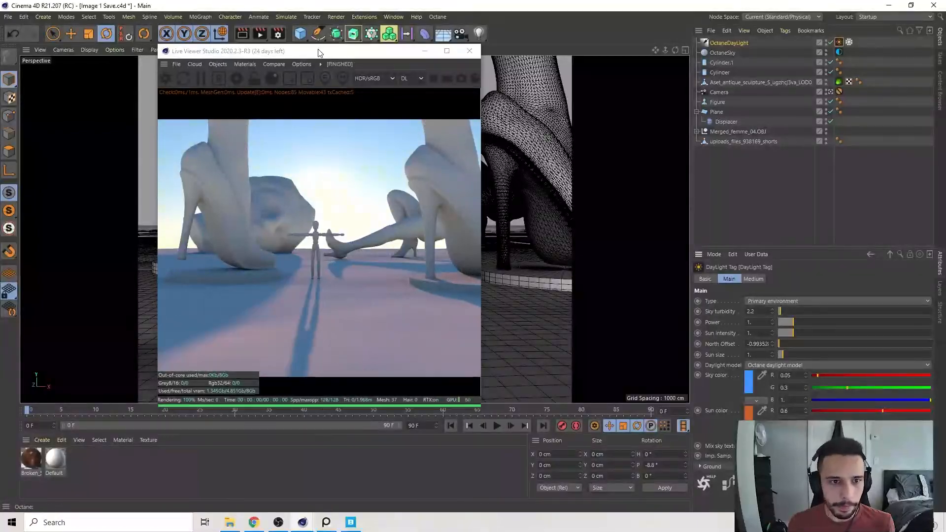
{"action": "left_click_drag", "start_coordinate": [319, 53], "coordinate": [531, 74]}
{"action": "mouse_move", "coordinate": [350, 269]}
{"action": "left_mouse_down"}
{"action": "mouse_move", "coordinate": [350, 295]}
{"action": "mouse_move", "coordinate": [350, 271]}
{"action": "left_mouse_up"}
{"action": "left_click_drag", "start_coordinate": [560, 77], "coordinate": [338, 41]}
Set the daylight's sun size to 15 and keep its type as Primary environment.
{"action": "left_click_drag", "start_coordinate": [784, 354], "coordinate": [803, 359]}
{"action": "double_click", "coordinate": [757, 355]}
{"action": "type", "text": "15"}
{"action": "key", "text": "Return"}
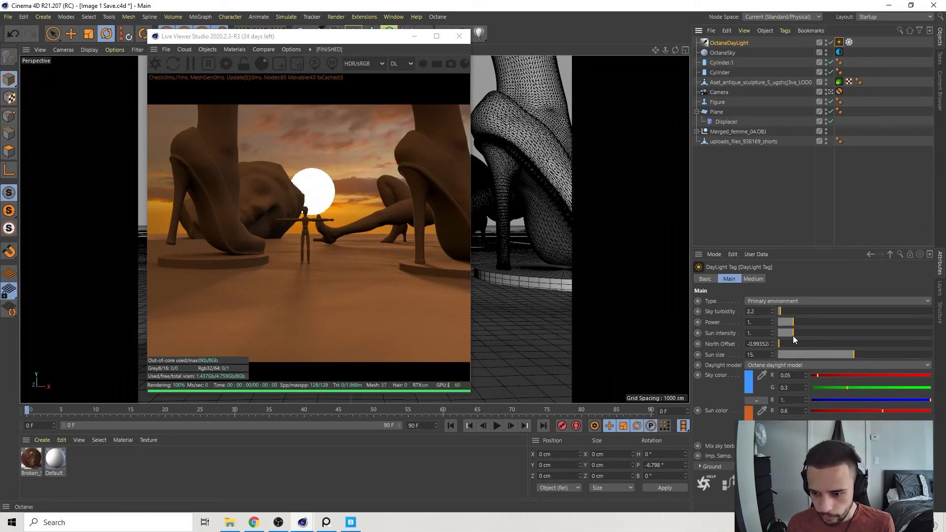
{"action": "left_click", "coordinate": [774, 301]}
{"action": "left_click", "coordinate": [777, 299]}
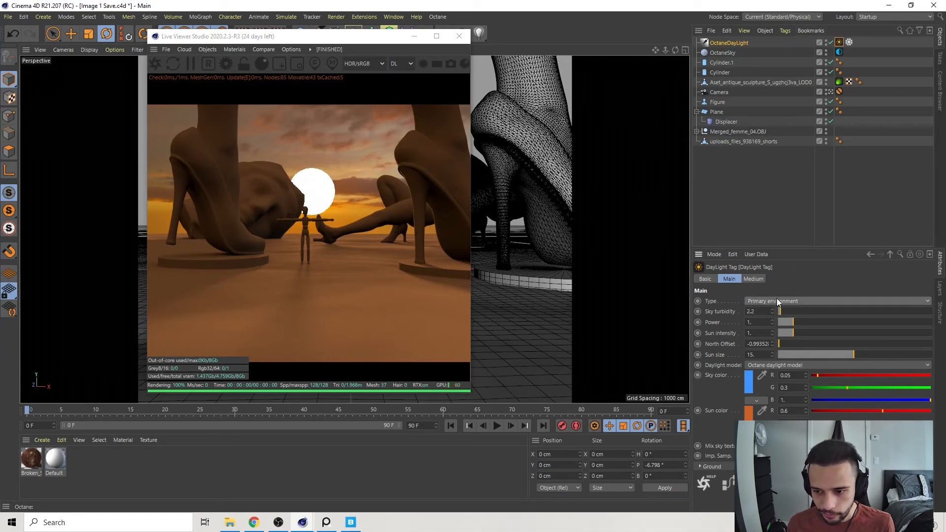
Change the daylight's sky color to a deep orange of about R 0.597, G 0.12, B 0.02 that matches the sun color.
{"action": "left_click", "coordinate": [749, 413]}
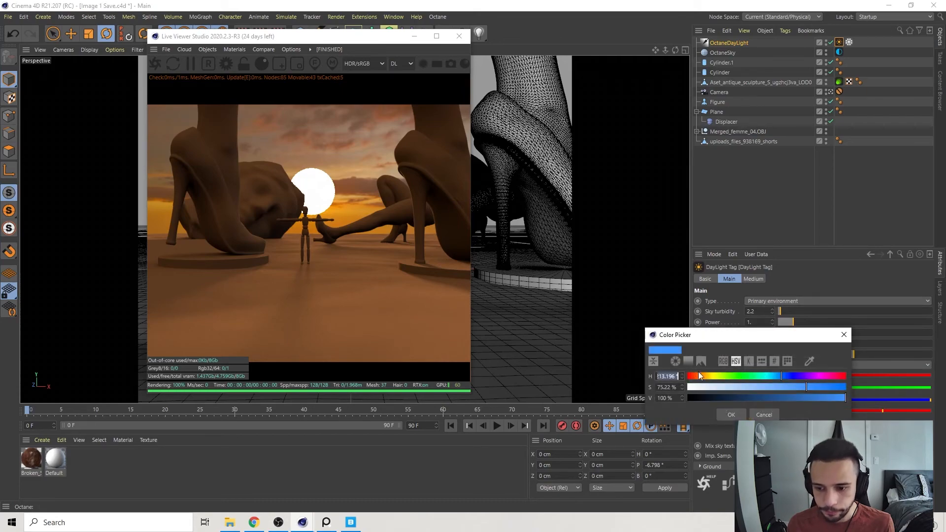
{"action": "left_click_drag", "start_coordinate": [696, 383], "coordinate": [700, 384]}
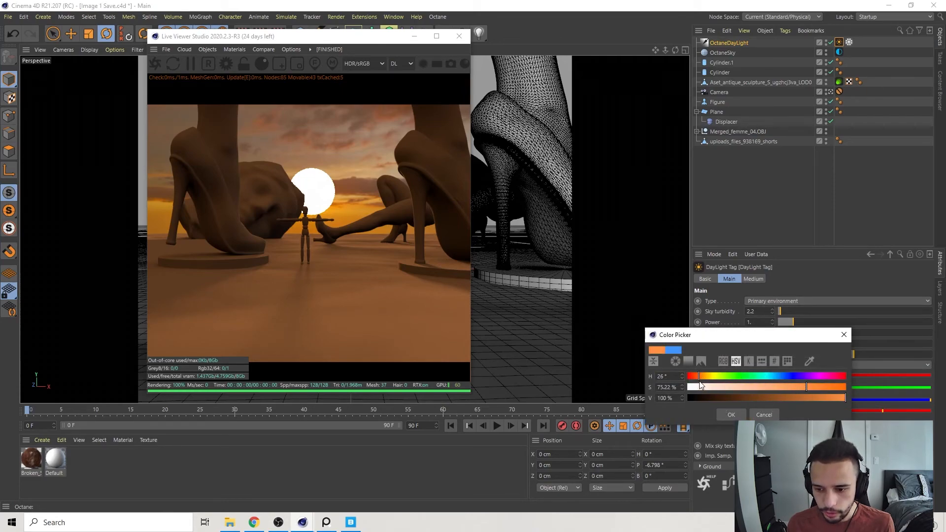
{"action": "left_click", "coordinate": [742, 416]}
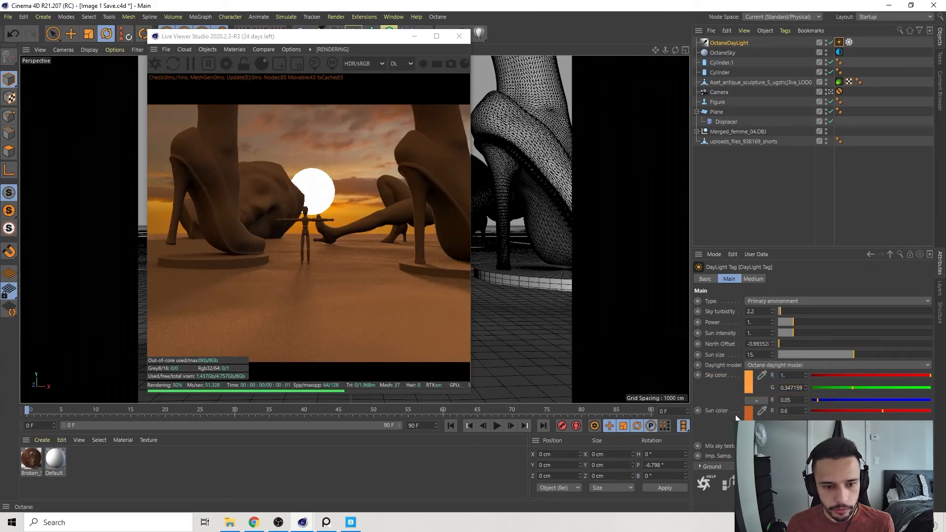
{"action": "left_click", "coordinate": [749, 417]}
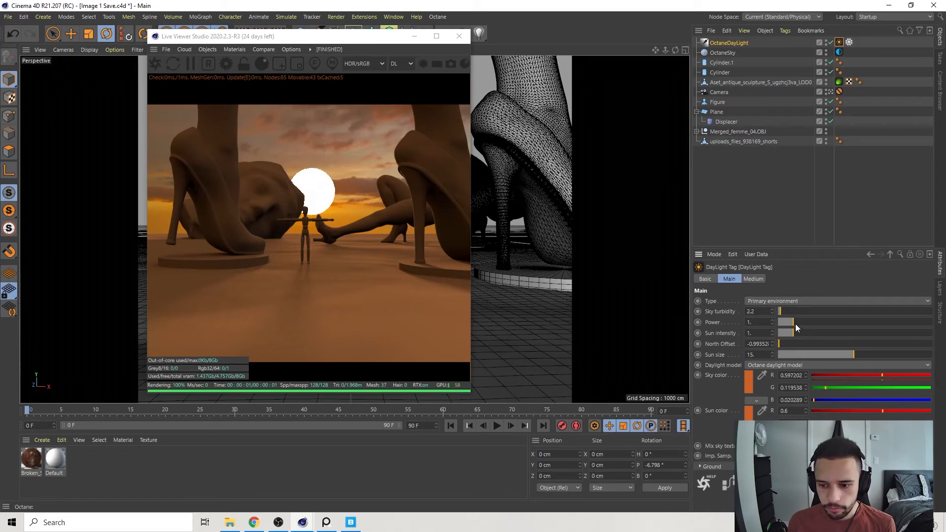
{"action": "left_click_drag", "start_coordinate": [791, 333], "coordinate": [829, 345]}
{"action": "left_click", "coordinate": [339, 174]}
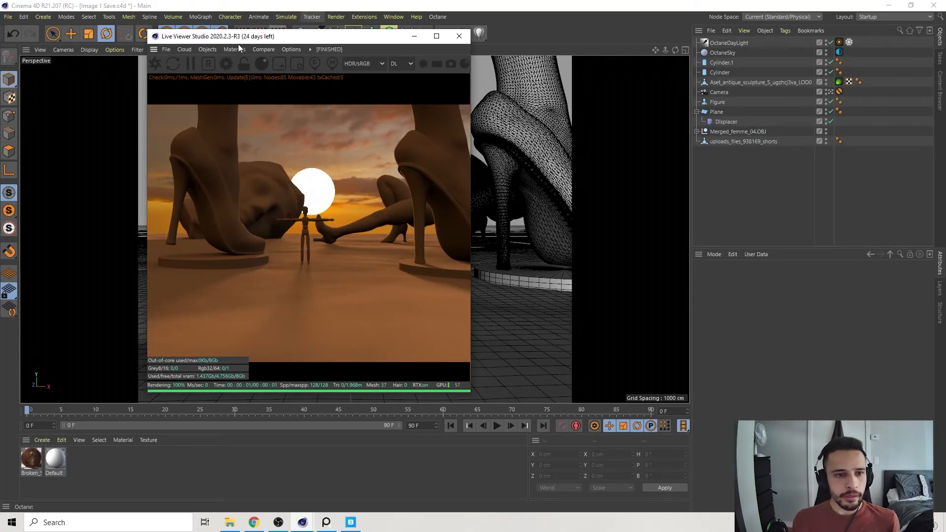
Add an Octane fog volume and set its editor voxel size to 500 cm.
{"action": "left_click", "coordinate": [208, 49]}
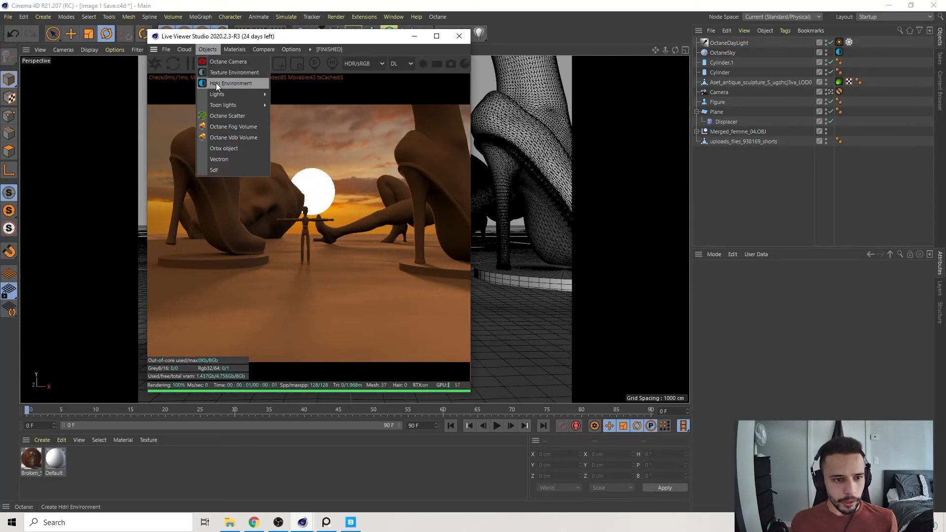
{"action": "left_click", "coordinate": [229, 128]}
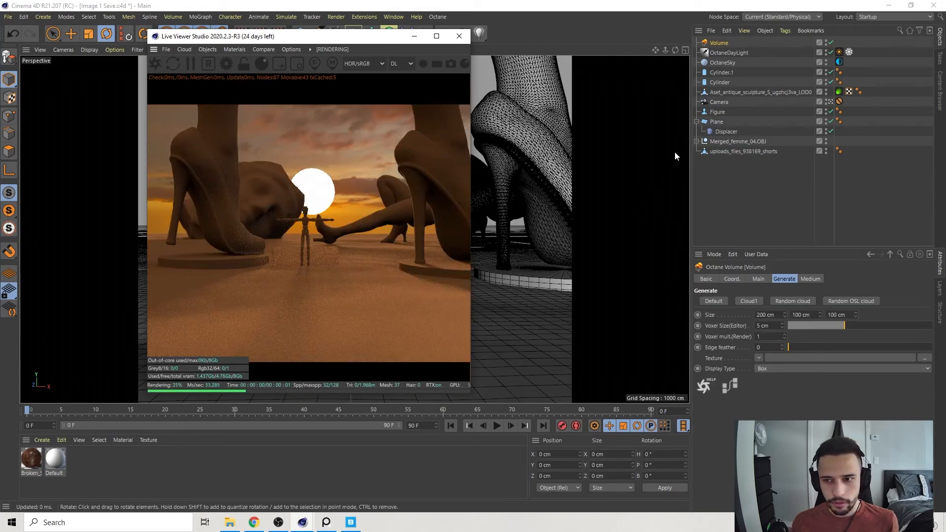
{"action": "left_click", "coordinate": [760, 327]}
{"action": "type", "text": "00"}
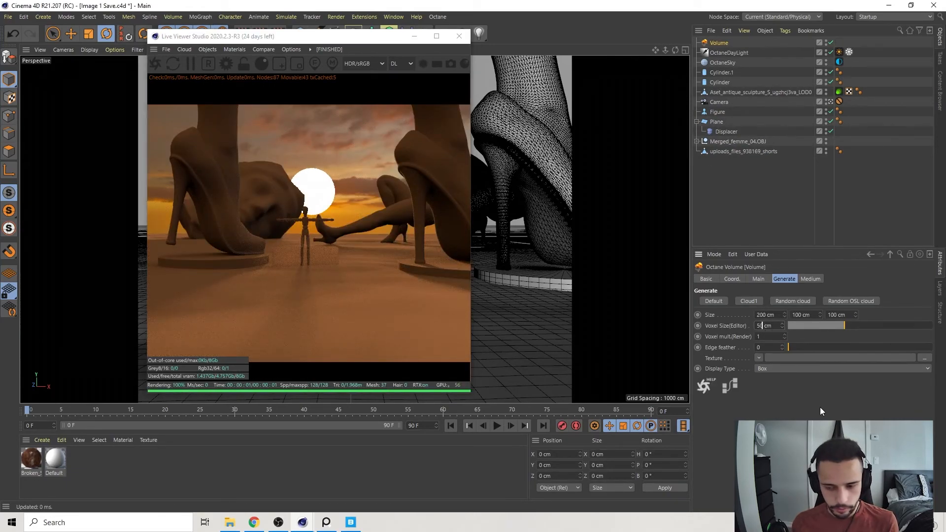
{"action": "key", "text": "Return"}
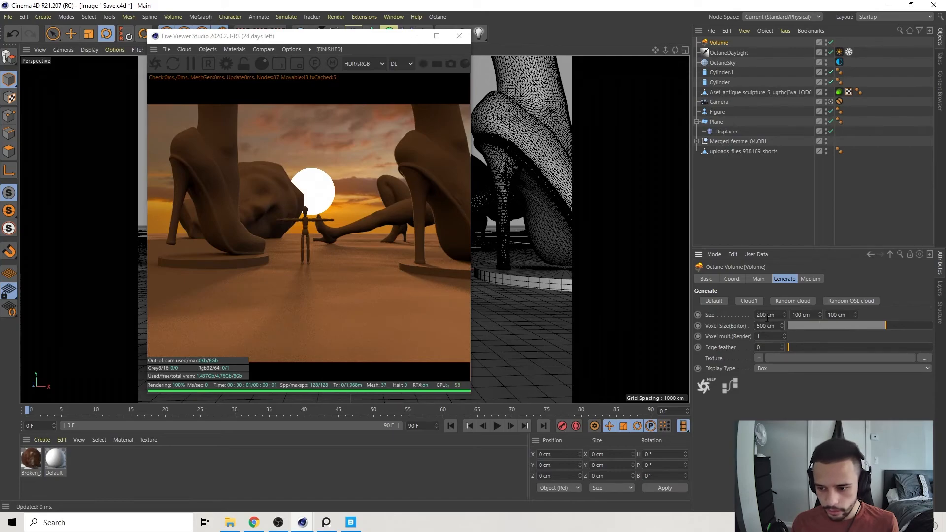
In the four-view layout, enlarge the fog volume's footprint to about 6016 cm wide and 6631 cm deep around the statues.
{"action": "left_click", "coordinate": [685, 50]}
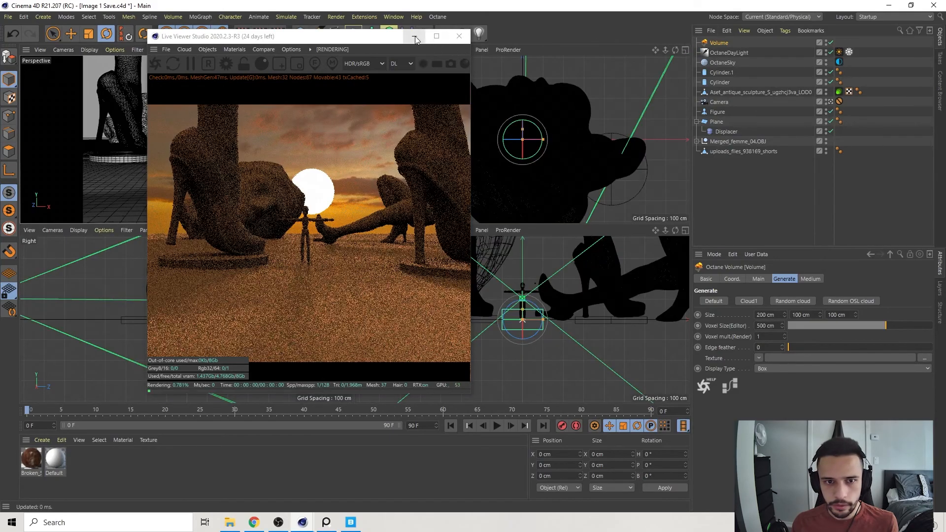
{"action": "left_click", "coordinate": [414, 36]}
{"action": "scroll", "coordinate": [535, 147], "scroll_direction": "down", "scroll_amount": 6}
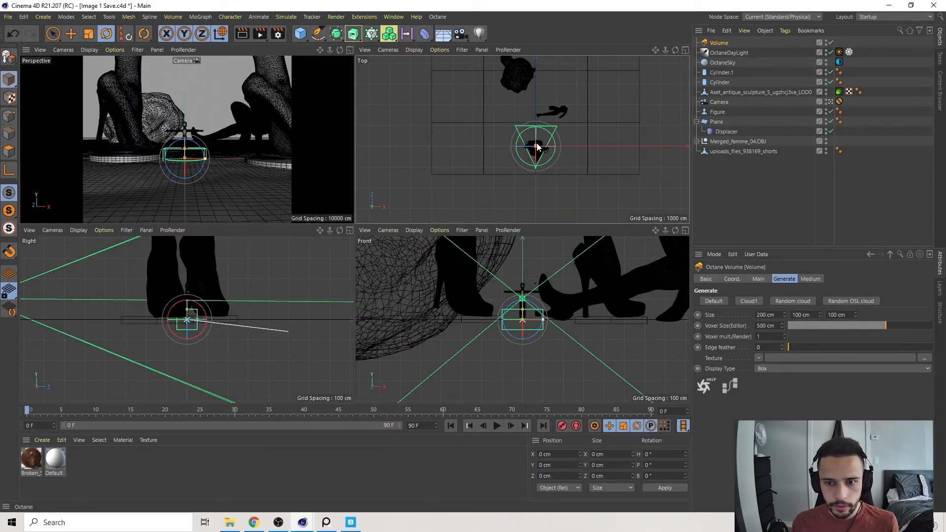
{"action": "left_click_drag", "start_coordinate": [547, 147], "coordinate": [599, 147]}
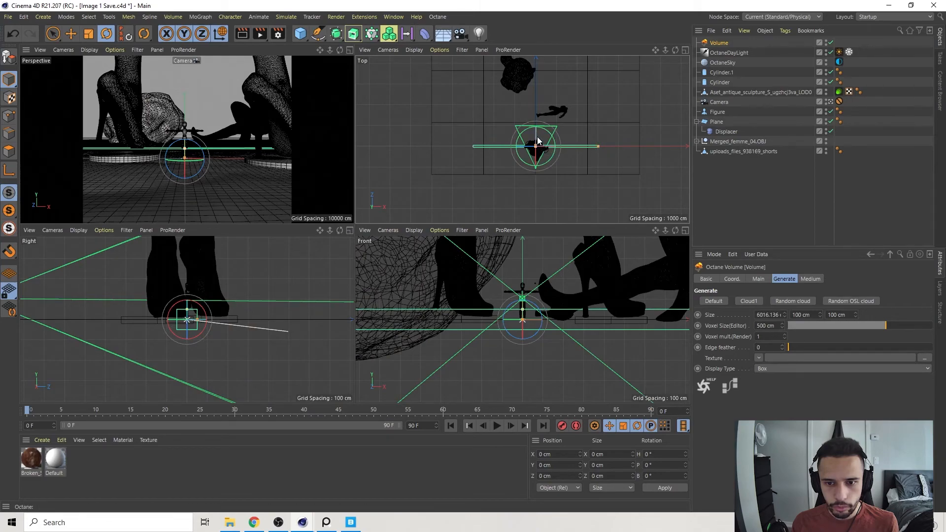
{"action": "left_click_drag", "start_coordinate": [540, 141], "coordinate": [536, 77]}
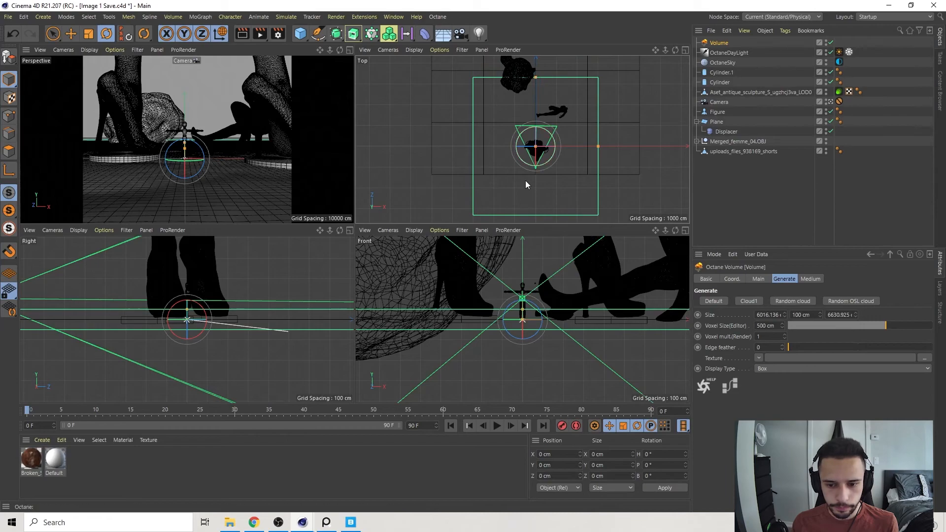
Raise the fog volume to about 773 cm on Y and enlarge it to about 7532 cm wide and 1671 cm high.
{"action": "key", "text": "e"}
{"action": "left_click_drag", "start_coordinate": [523, 307], "coordinate": [526, 255]}
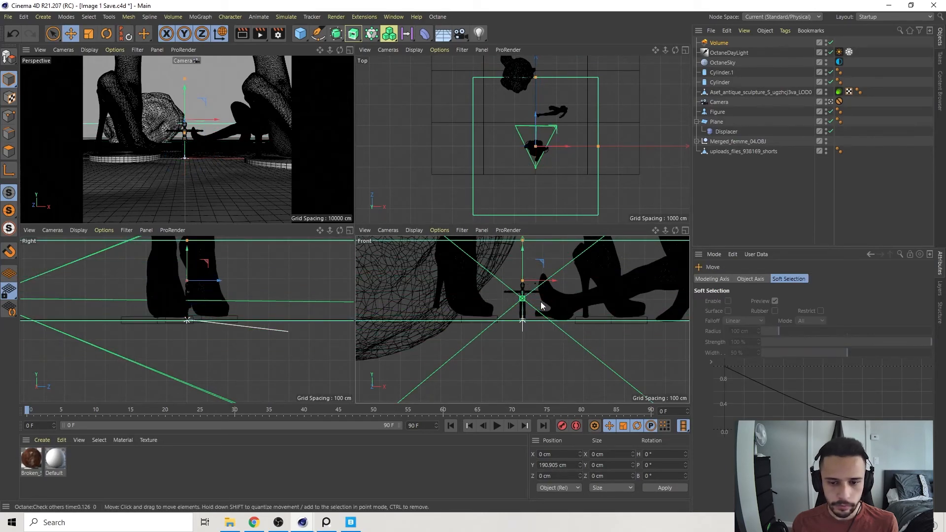
{"action": "scroll", "coordinate": [541, 294], "scroll_direction": "down", "scroll_amount": 5}
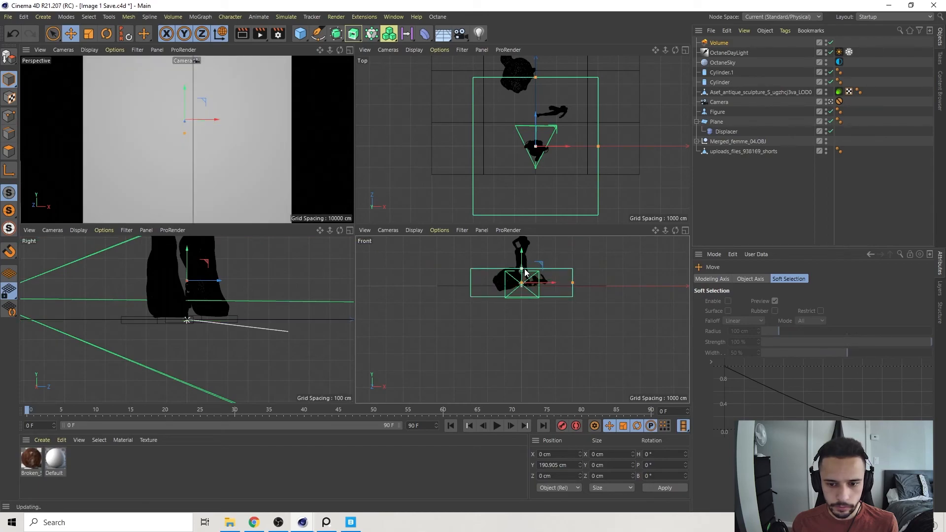
{"action": "left_click_drag", "start_coordinate": [522, 257], "coordinate": [529, 251]}
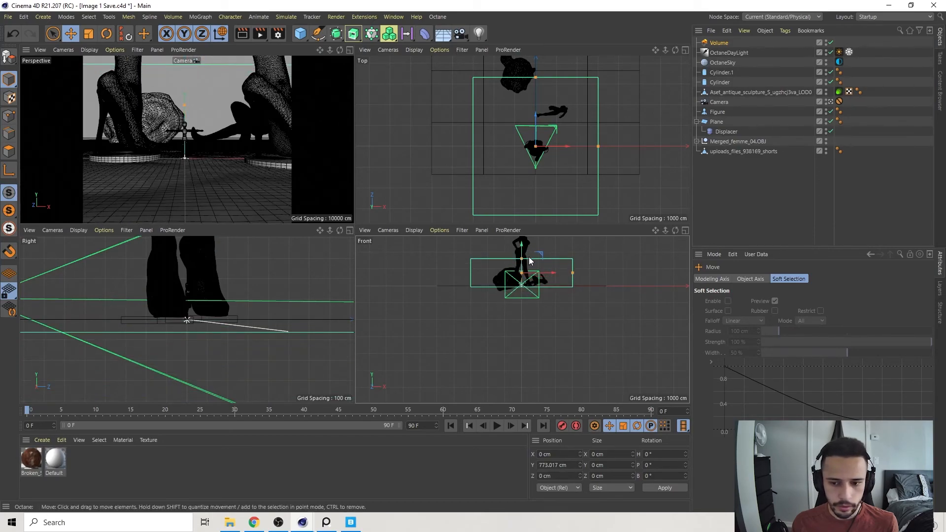
{"action": "left_click_drag", "start_coordinate": [598, 146], "coordinate": [614, 146]}
Show the live render and set the fog volume medium's absorption color to white.
{"action": "mouse_move", "coordinate": [315, 526]}
{"action": "left_click", "coordinate": [356, 471]}
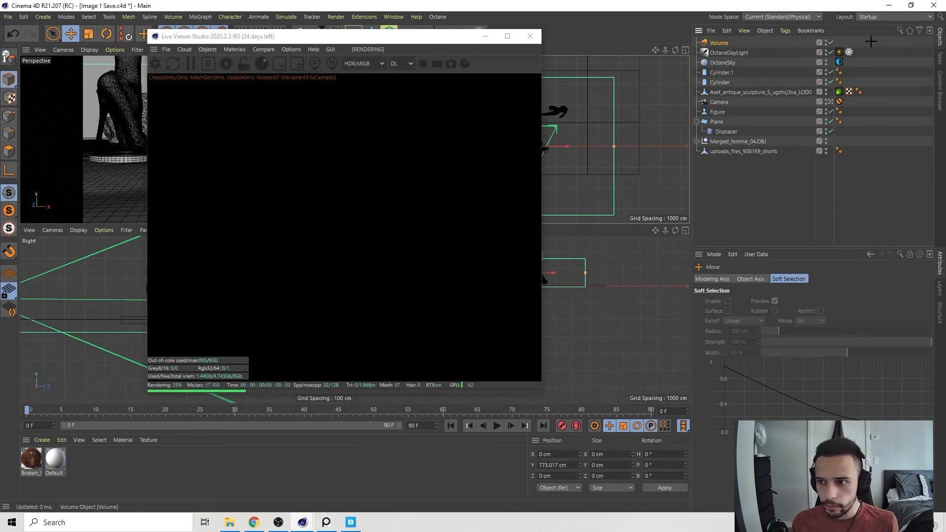
{"action": "left_click", "coordinate": [723, 42]}
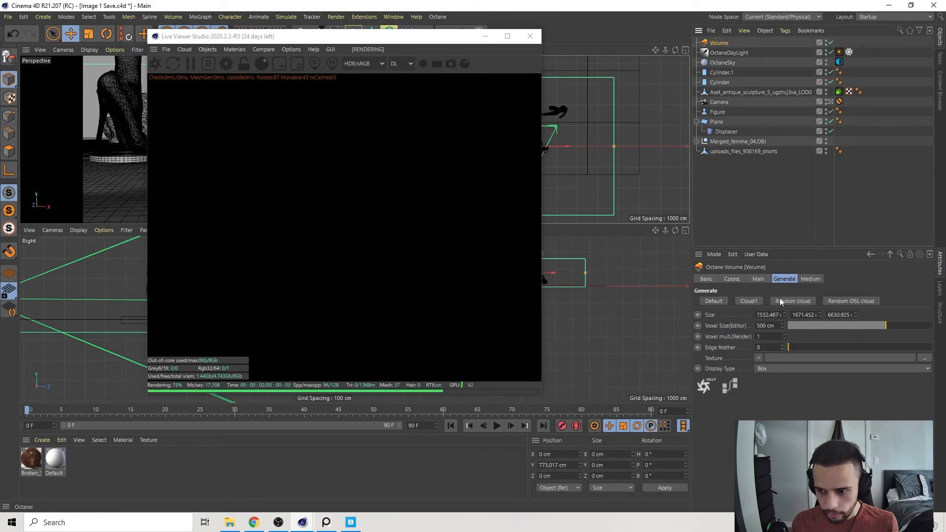
{"action": "left_click", "coordinate": [806, 276]}
{"action": "left_click", "coordinate": [764, 342]}
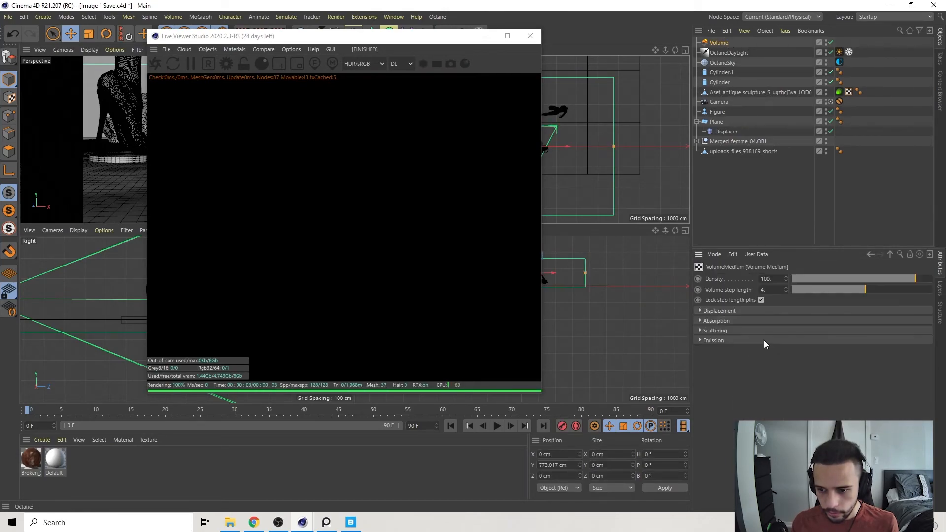
{"action": "left_click", "coordinate": [713, 321]}
{"action": "left_click", "coordinate": [761, 372]}
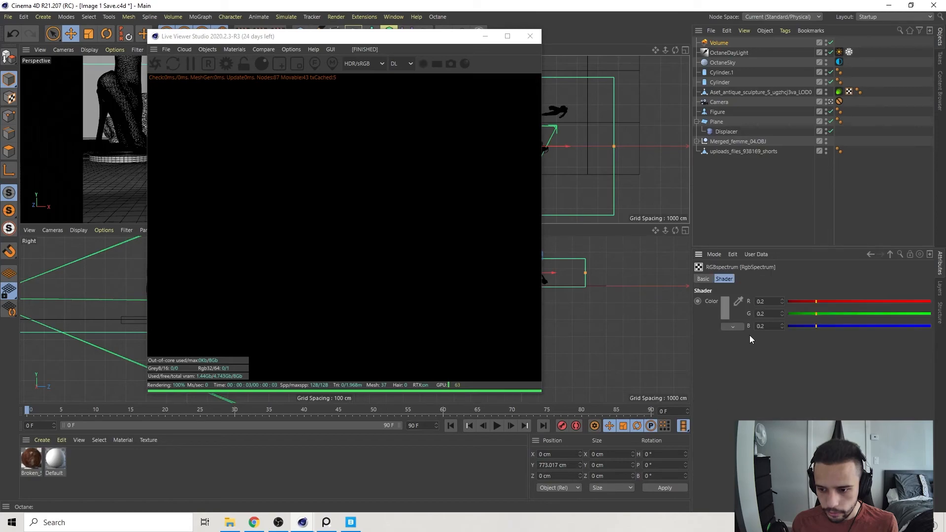
{"action": "left_click", "coordinate": [726, 317]}
{"action": "left_click_drag", "start_coordinate": [725, 327], "coordinate": [910, 335]}
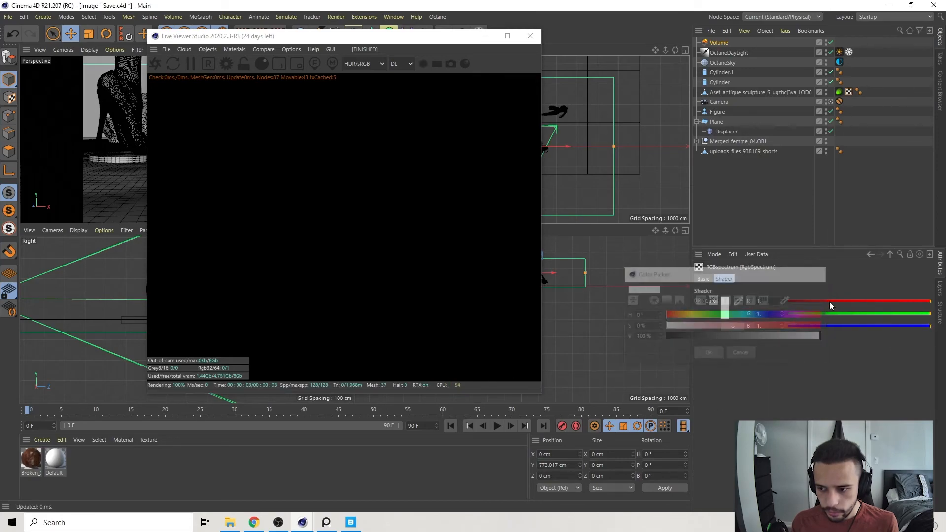
{"action": "left_click", "coordinate": [891, 254]}
Set the fog medium's scattering color to white.
{"action": "left_click", "coordinate": [761, 340]}
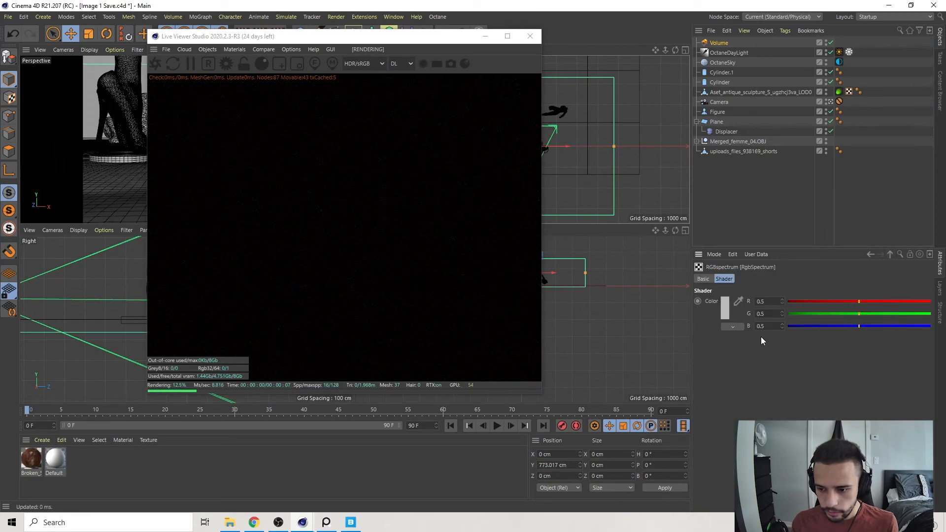
{"action": "left_click", "coordinate": [727, 316]}
{"action": "left_click", "coordinate": [799, 331]}
{"action": "left_click", "coordinate": [713, 345]}
{"action": "left_click", "coordinate": [891, 255]}
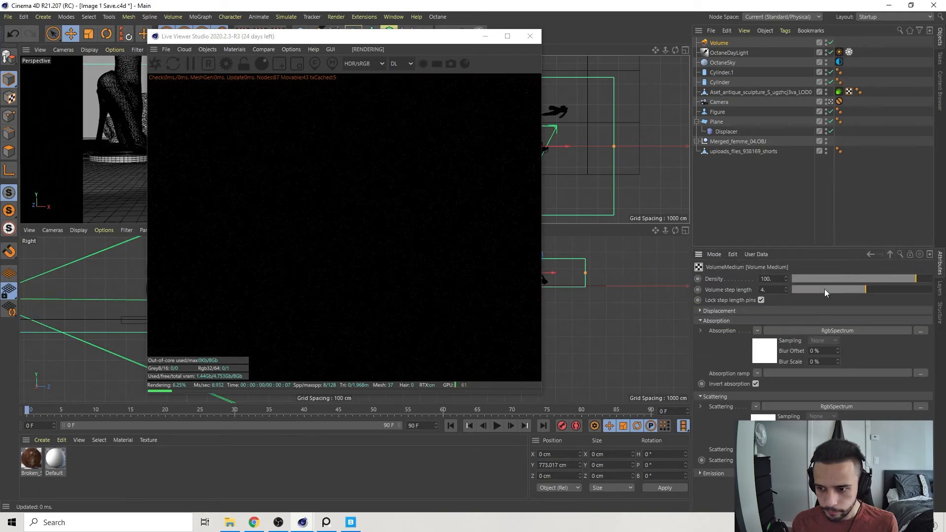
Lower the fog medium's density to about 0.032 and set its volume step length to 20.
{"action": "left_click_drag", "start_coordinate": [874, 280], "coordinate": [853, 277]}
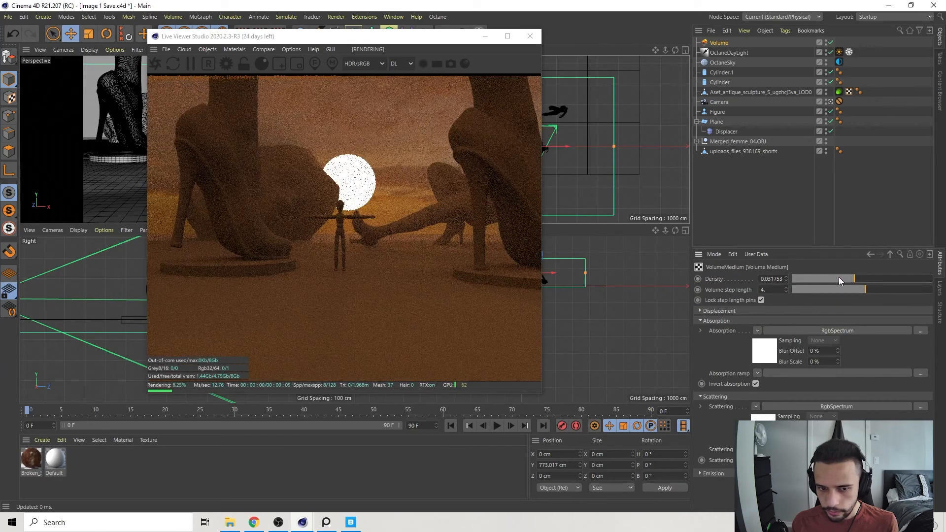
{"action": "double_click", "coordinate": [767, 290]}
{"action": "type", "text": "20"}
{"action": "left_click", "coordinate": [779, 308]}
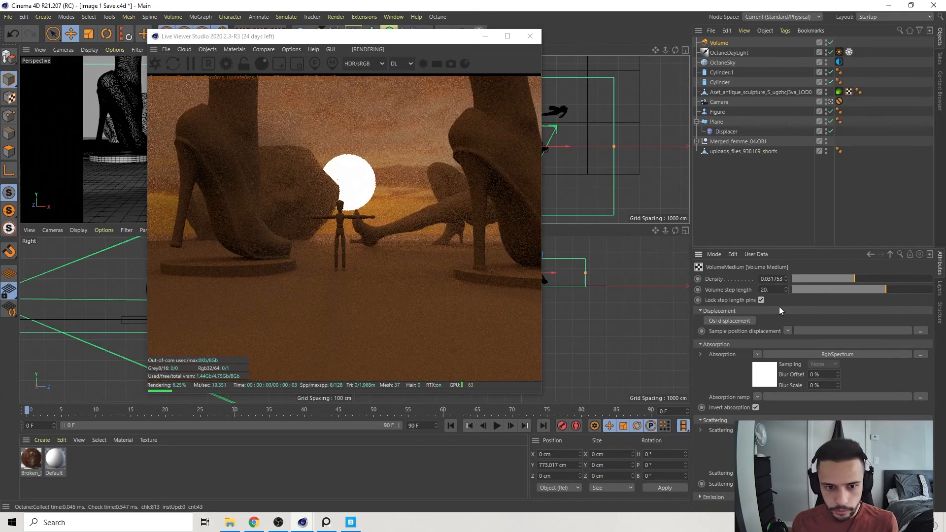
Try a volume step length of 1 for the fog medium and return it to 20.
{"action": "left_click", "coordinate": [778, 290]}
{"action": "type", "text": "1"}
{"action": "left_click", "coordinate": [767, 311]}
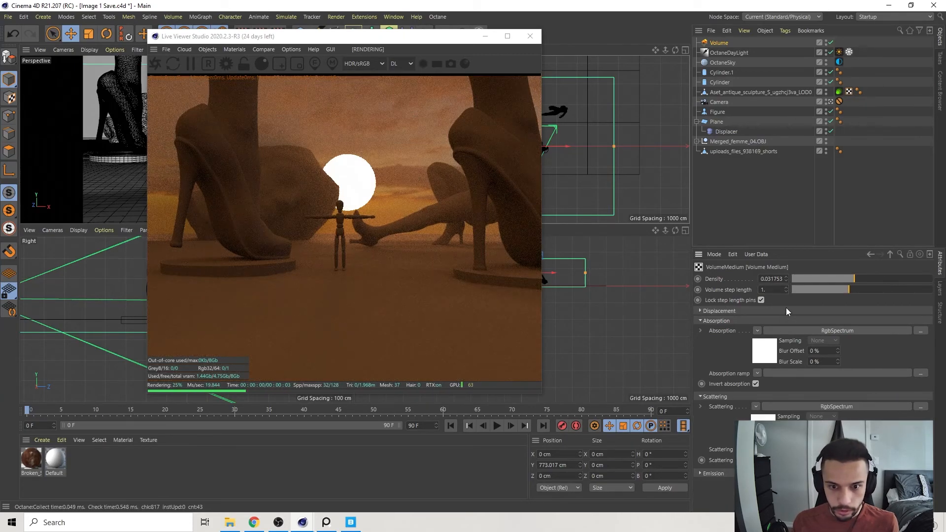
{"action": "key", "text": "BackSpace"}
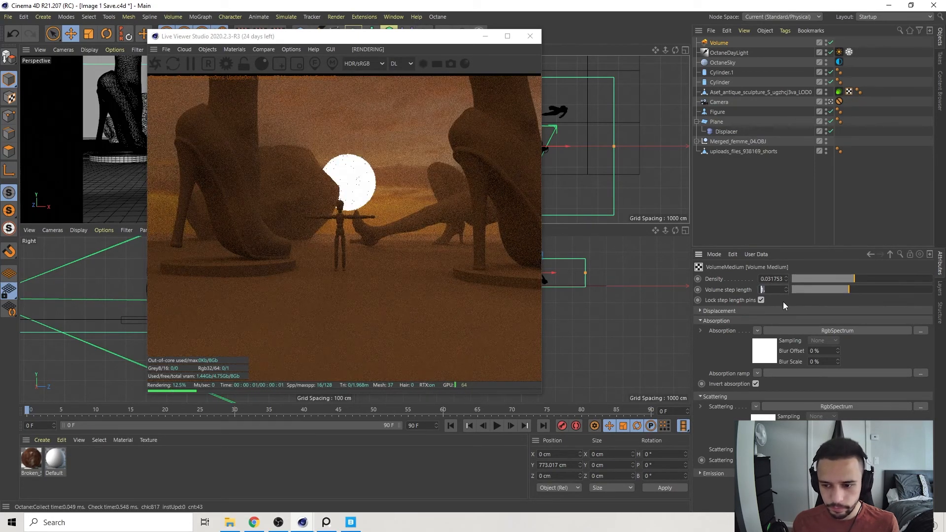
{"action": "type", "text": "20"}
{"action": "left_click", "coordinate": [779, 304]}
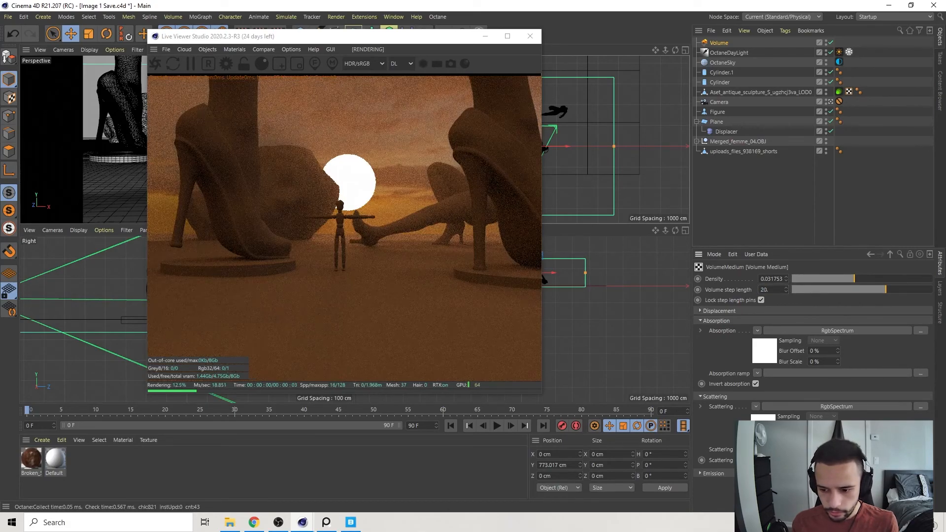
{"action": "key", "text": "Return"}
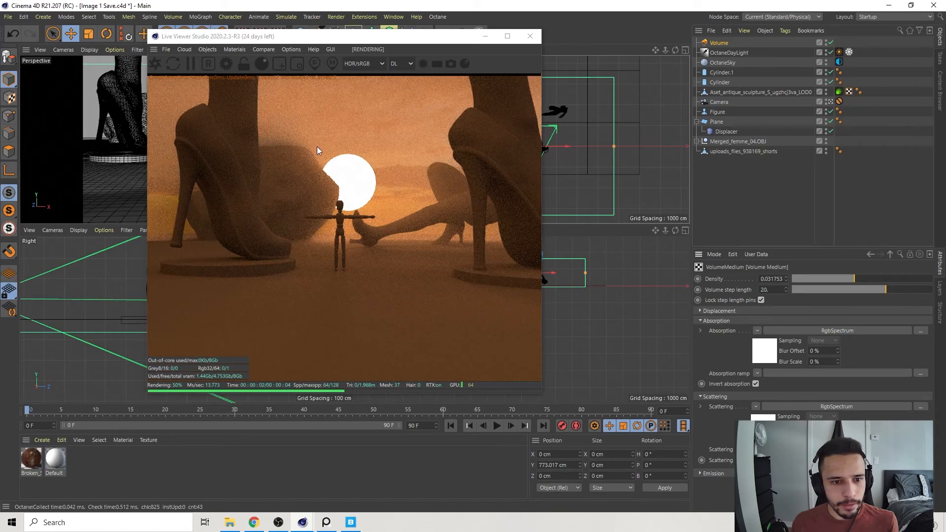
Try a higher scattering value for the fog, restore it, and raise the density to about 0.1.
{"action": "left_click_drag", "start_coordinate": [863, 460], "coordinate": [916, 460]}
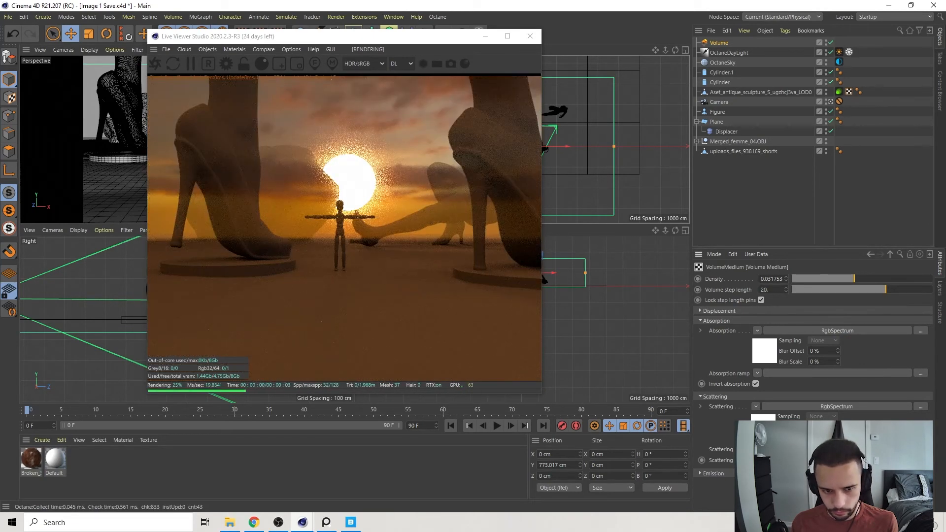
{"action": "left_click_drag", "start_coordinate": [916, 461], "coordinate": [860, 460]}
{"action": "left_click_drag", "start_coordinate": [853, 280], "coordinate": [862, 280]}
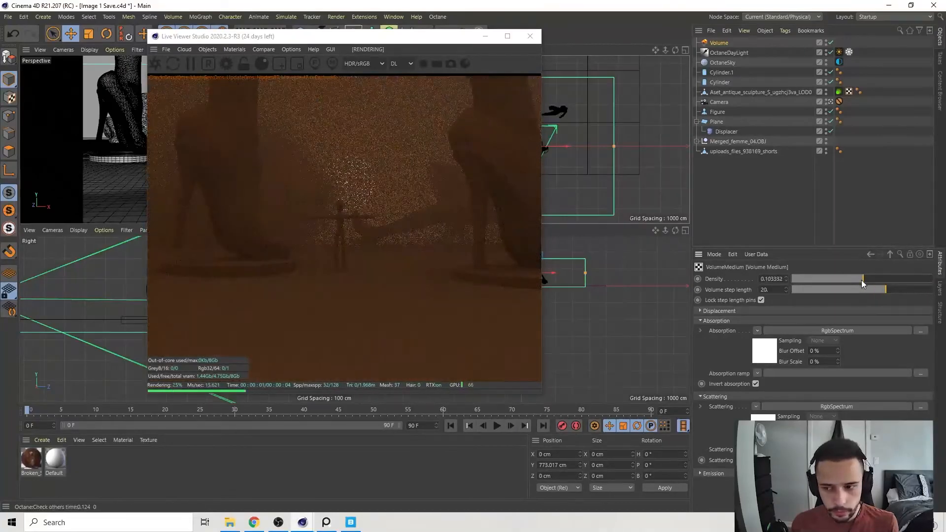
Duplicate the Octane sky, and tint the fog medium's absorption yellow-orange and its scattering orange.
{"action": "left_click_drag", "start_coordinate": [728, 63], "coordinate": [722, 39], "text": "ctrl"}
{"action": "left_click", "coordinate": [763, 211]}
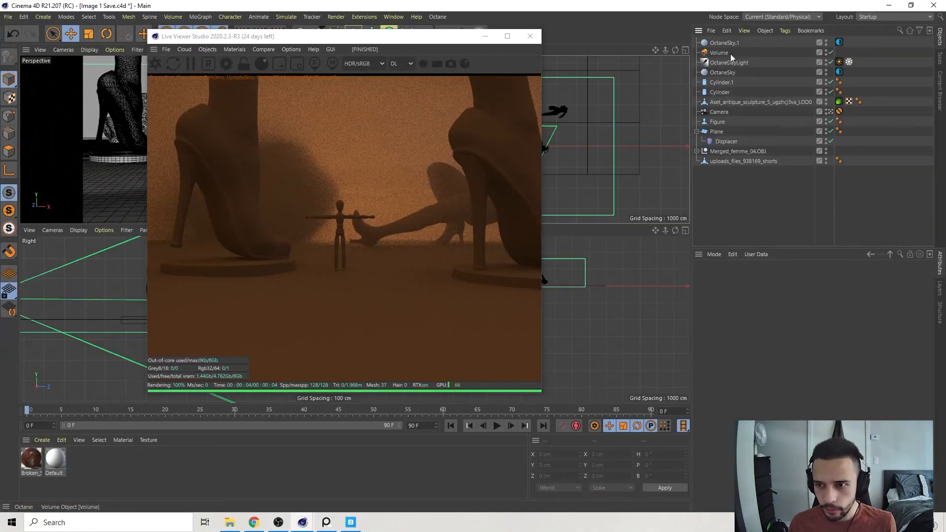
{"action": "left_click_drag", "start_coordinate": [779, 324], "coordinate": [806, 328]}
{"action": "left_click", "coordinate": [709, 353]}
{"action": "left_click", "coordinate": [726, 308]}
{"action": "left_click", "coordinate": [717, 345]}
Uncover the top view and move the fog volume back to about 1445 cm on Z.
{"action": "left_click_drag", "start_coordinate": [427, 37], "coordinate": [296, 46]}
{"action": "left_click_drag", "start_coordinate": [536, 115], "coordinate": [536, 85]}
{"action": "middle_click_drag", "start_coordinate": [621, 161], "coordinate": [631, 173], "text": "alt"}
Set the fog medium's volume step length to about 48.2 and its density to 0.2.
{"action": "left_click", "coordinate": [890, 254]}
{"action": "left_click_drag", "start_coordinate": [869, 289], "coordinate": [897, 290]}
{"action": "double_click", "coordinate": [770, 279]}
{"action": "type", "text": "0.2"}
{"action": "key", "text": "Return"}
{"action": "left_click", "coordinate": [326, 523]}
{"action": "left_click", "coordinate": [326, 523]}
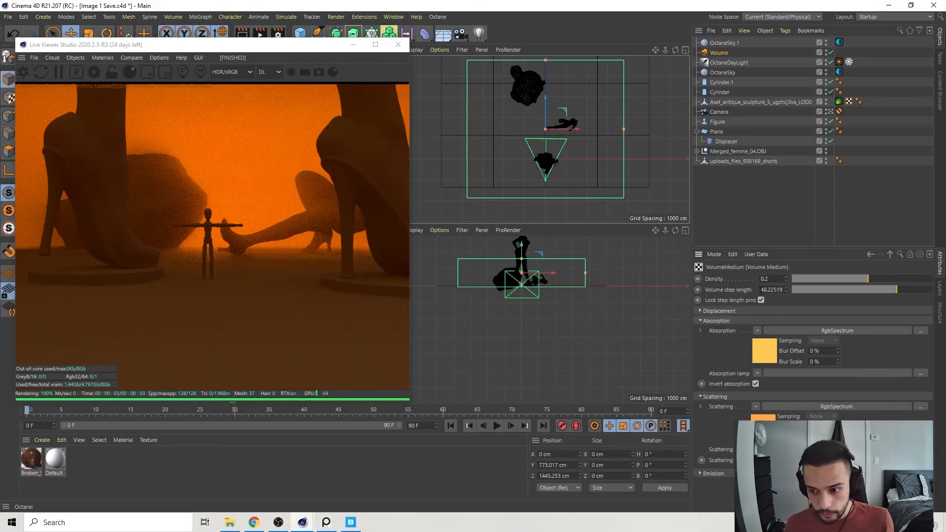
Try a volume step length of 80, and settle the fog medium at density 0.3 and step length 100.
{"action": "type", "text": "80"}
{"action": "left_click_drag", "start_coordinate": [761, 290], "coordinate": [848, 279]}
{"action": "key", "text": "Return"}
{"action": "left_click", "coordinate": [326, 522]}
{"action": "left_click", "coordinate": [326, 522]}
{"action": "type", "text": "3"}
{"action": "key", "text": "Return"}
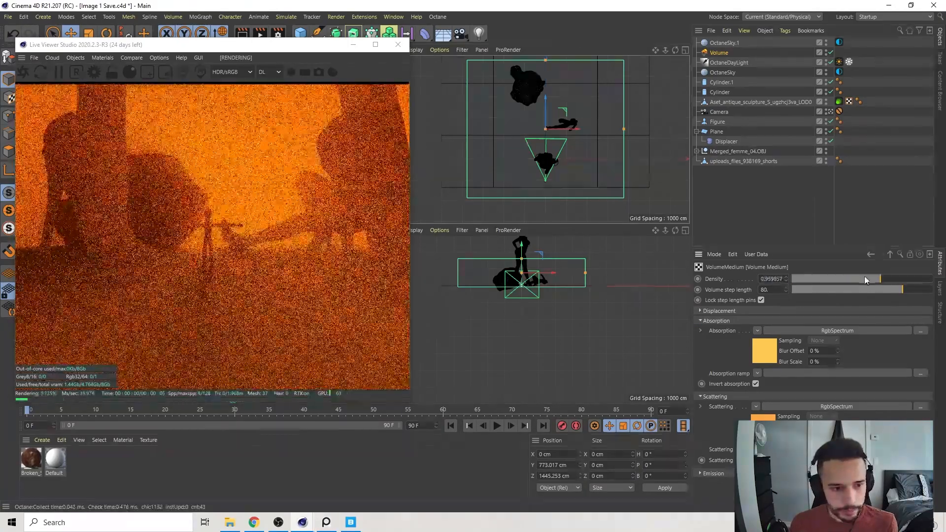
{"action": "key", "text": "BackSpace"}
{"action": "type", "text": "2"}
{"action": "key", "text": "Return"}
Compare the render with the fog off and on, and move the fog volume back to about 2393 cm on Z.
{"action": "left_click", "coordinate": [737, 202]}
{"action": "left_click", "coordinate": [831, 53]}
{"action": "left_click", "coordinate": [831, 52]}
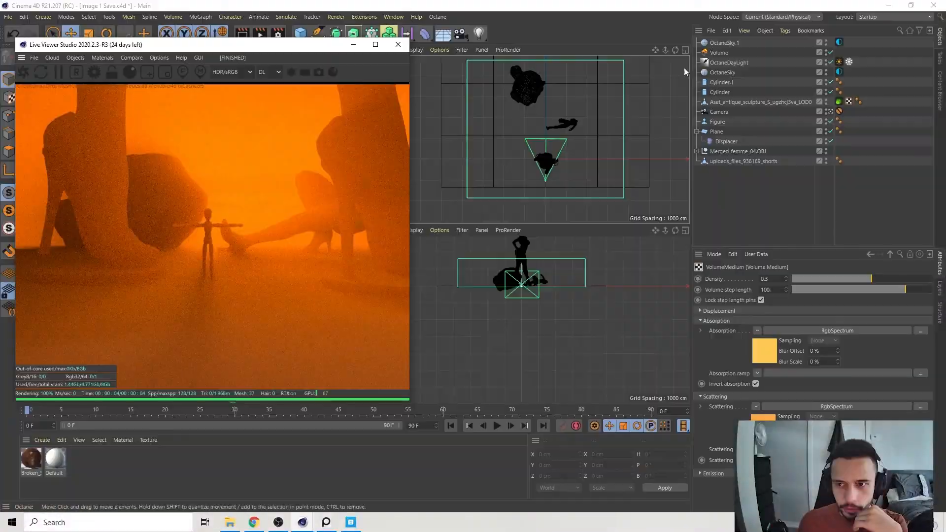
{"action": "left_click", "coordinate": [720, 52]}
{"action": "left_click_drag", "start_coordinate": [546, 110], "coordinate": [547, 90]}
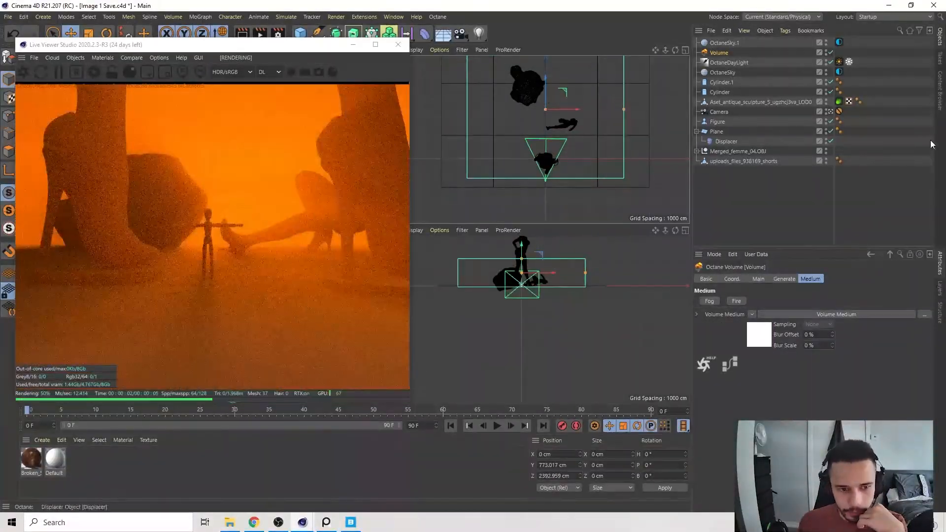
Duplicate the standing high-heeled statue and move the copy far into the background behind the small figure.
{"action": "left_click", "coordinate": [895, 154]}
{"action": "left_click", "coordinate": [744, 161]}
{"action": "key", "text": "ctrl+c"}
{"action": "key", "text": "ctrl+v"}
{"action": "left_click_drag", "start_coordinate": [546, 159], "coordinate": [560, 56]}
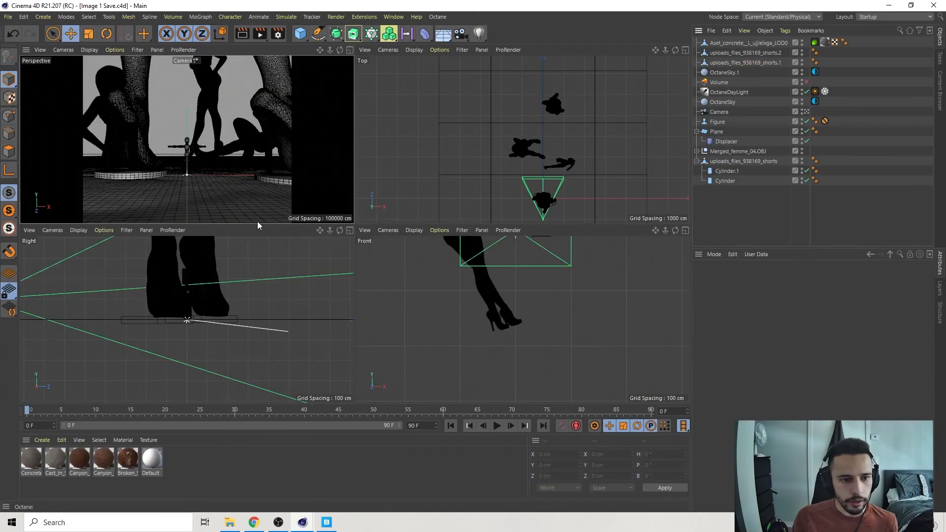
Undo the concrete pillar's sideways move, select the pillar and check it in the live render.
{"action": "key", "text": "ctrl+z"}
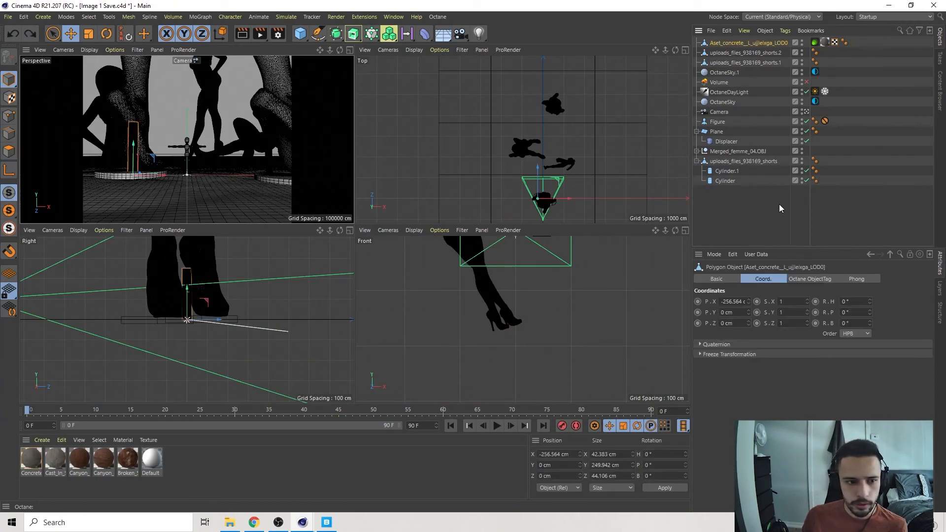
{"action": "left_click", "coordinate": [777, 211]}
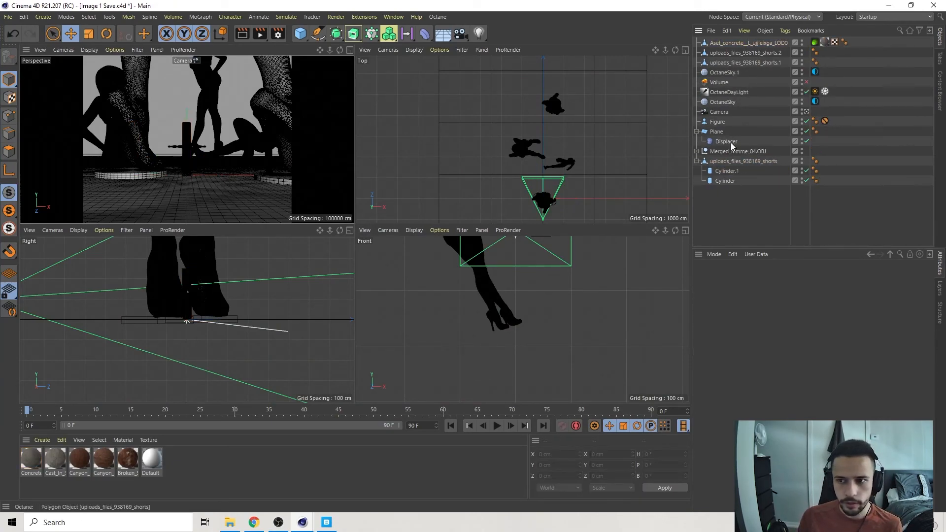
{"action": "left_click", "coordinate": [720, 43]}
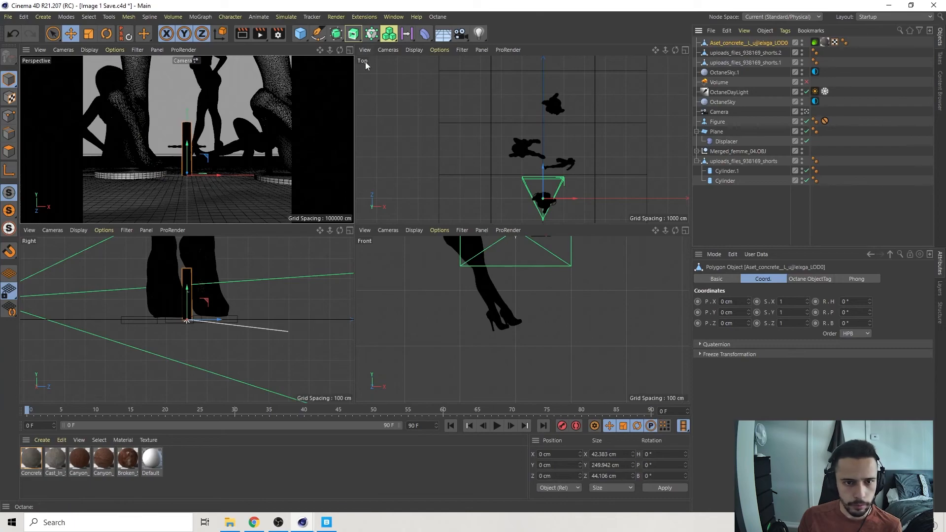
{"action": "left_click", "coordinate": [348, 476]}
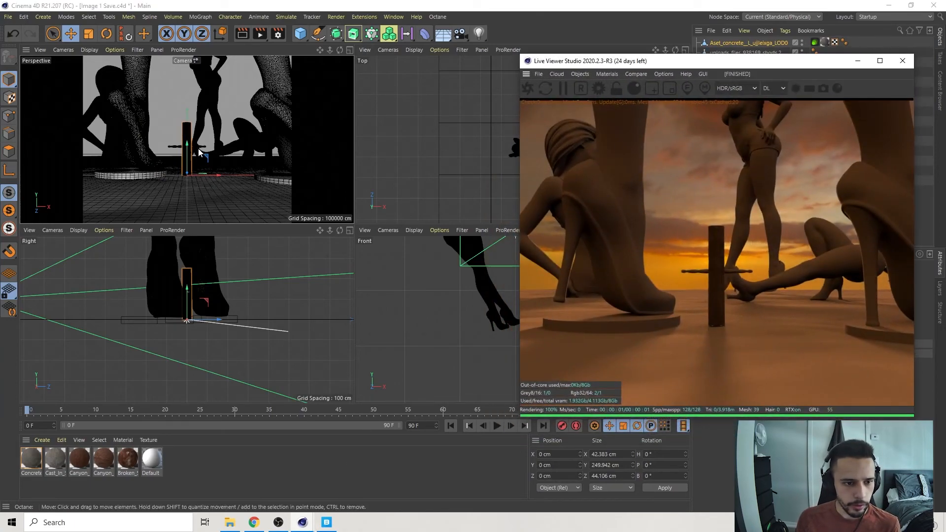
{"action": "left_click_drag", "start_coordinate": [894, 61], "coordinate": [356, 59]}
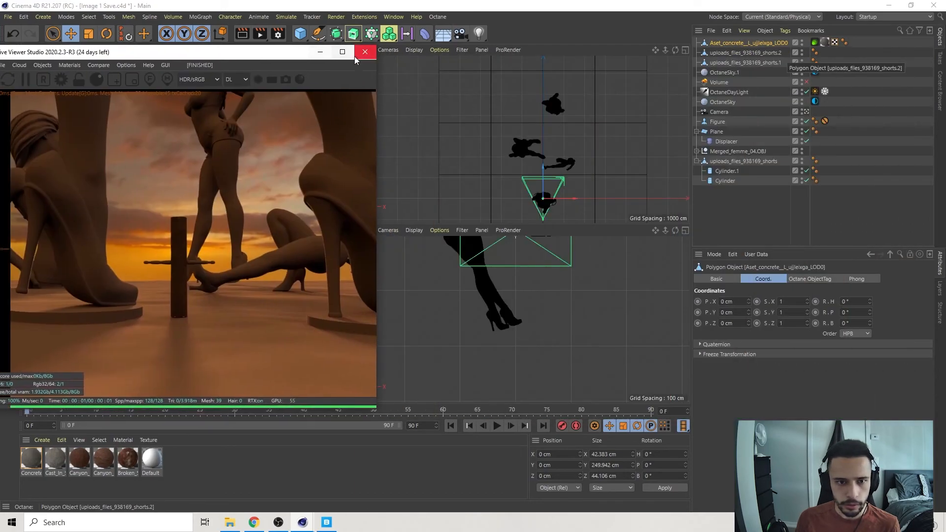
{"action": "left_click", "coordinate": [321, 52]}
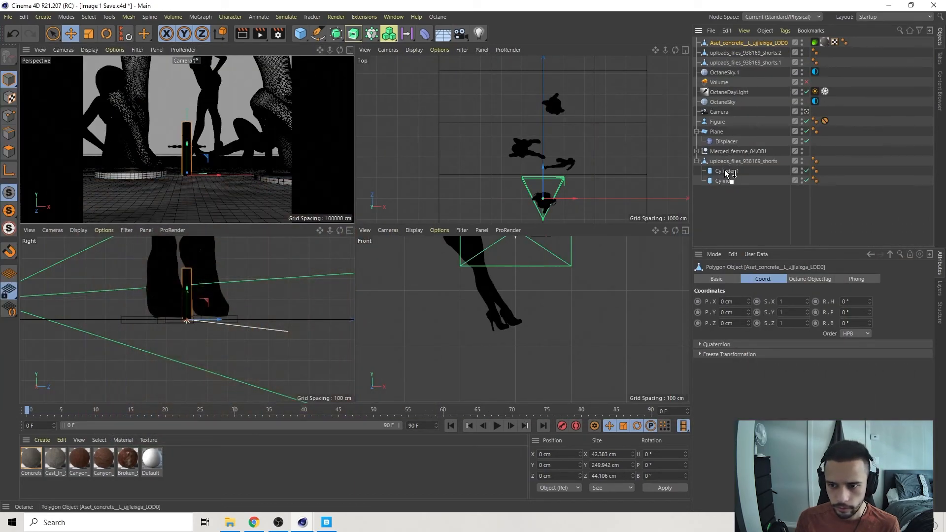
Parent the concrete pillar to Cylinder.1, reset its transform to center it there, and lower it to about -242 cm on Y.
{"action": "left_click_drag", "start_coordinate": [728, 173], "coordinate": [728, 173]}
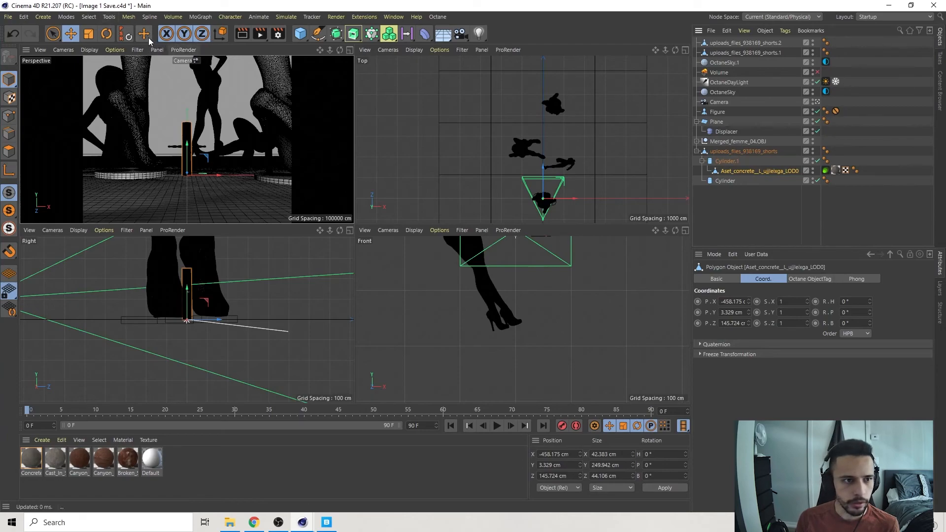
{"action": "left_click", "coordinate": [127, 33]}
{"action": "left_click_drag", "start_coordinate": [157, 297], "coordinate": [151, 349]}
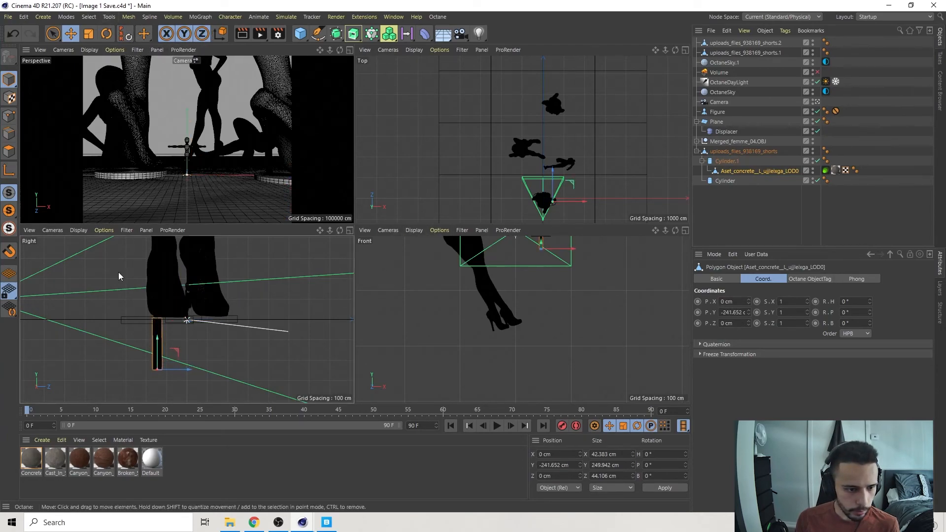
Scale up the concrete pillar so its top forms the pedestal under the statue's shoe.
{"action": "left_click", "coordinate": [88, 35]}
{"action": "left_click_drag", "start_coordinate": [122, 381], "coordinate": [272, 356]}
{"action": "left_click_drag", "start_coordinate": [68, 327], "coordinate": [287, 183]}
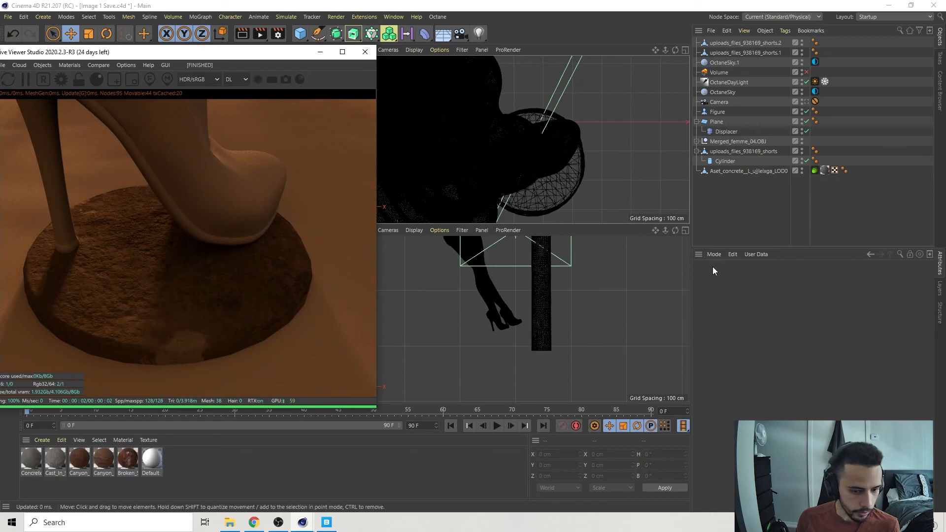
Examine the diffuse settings of the concrete pillar's material.
{"action": "left_click", "coordinate": [825, 172]}
{"action": "double_click", "coordinate": [31, 459]}
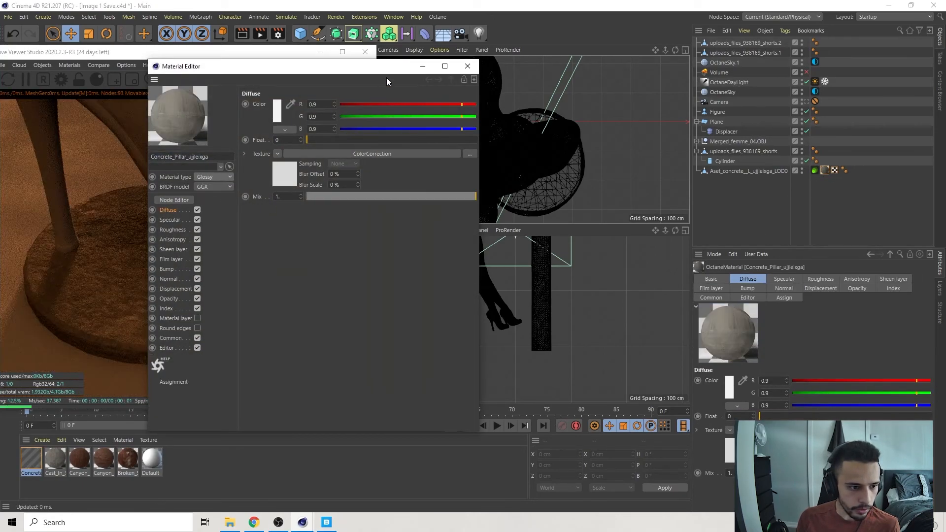
{"action": "left_click", "coordinate": [468, 66]}
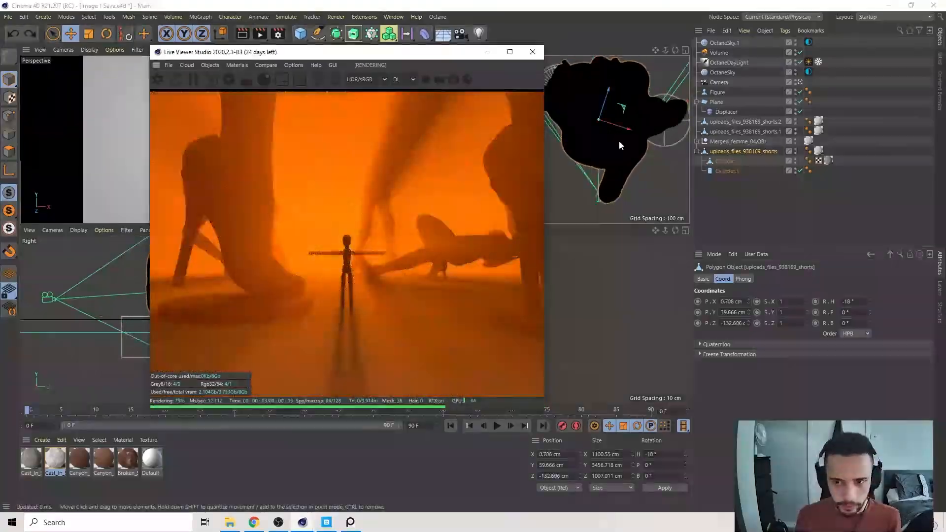
Lower the cylinder pedestal under the copied statue's shoe to about -84.6 cm on Y and deselect it.
{"action": "left_click", "coordinate": [487, 55]}
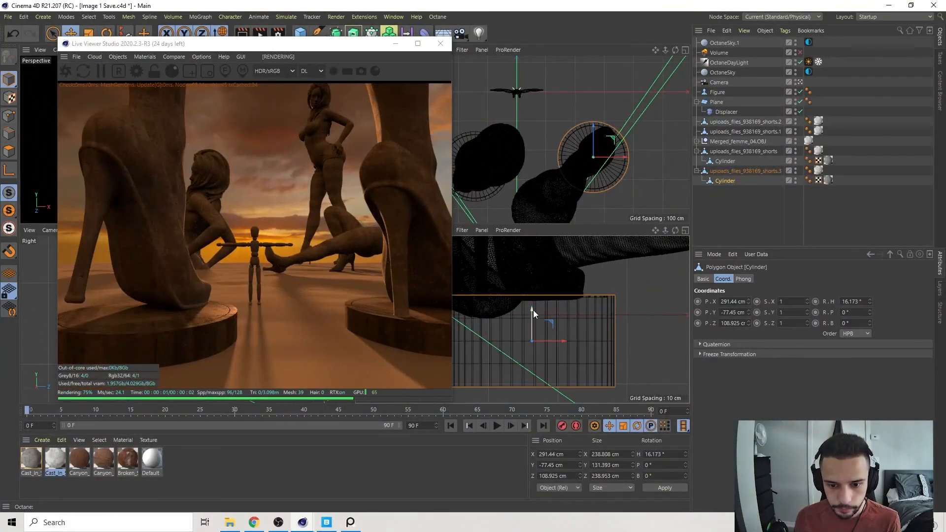
{"action": "left_click_drag", "start_coordinate": [530, 311], "coordinate": [529, 316]}
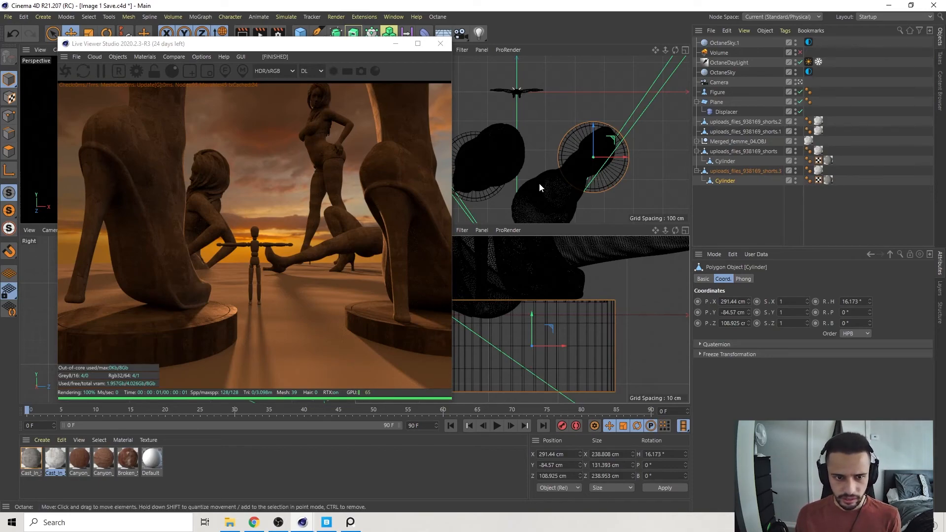
{"action": "left_click", "coordinate": [840, 88]}
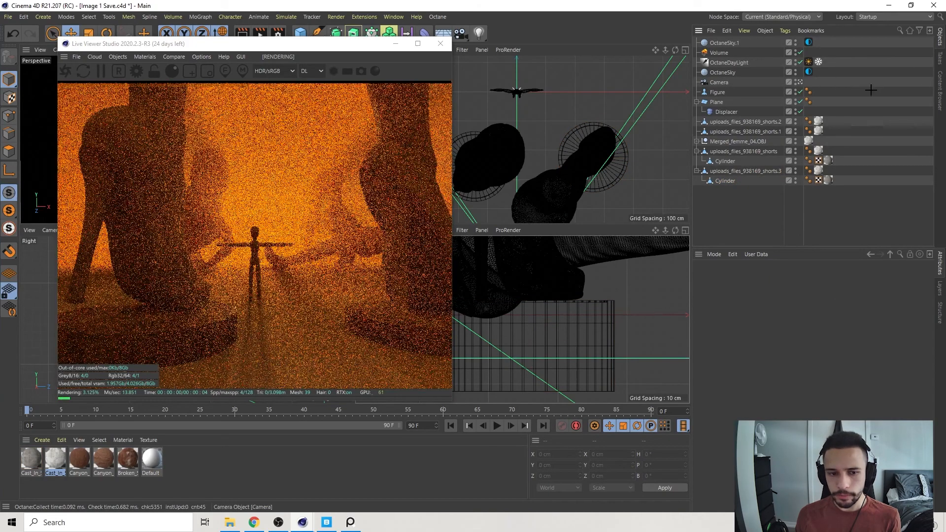
Turn off the fog volume and apply the Canyon_Rocky_Ground_2x2_vbooeagg material to the ground plane with Cubic projection.
{"action": "left_click_drag", "start_coordinate": [280, 44], "coordinate": [248, 44]}
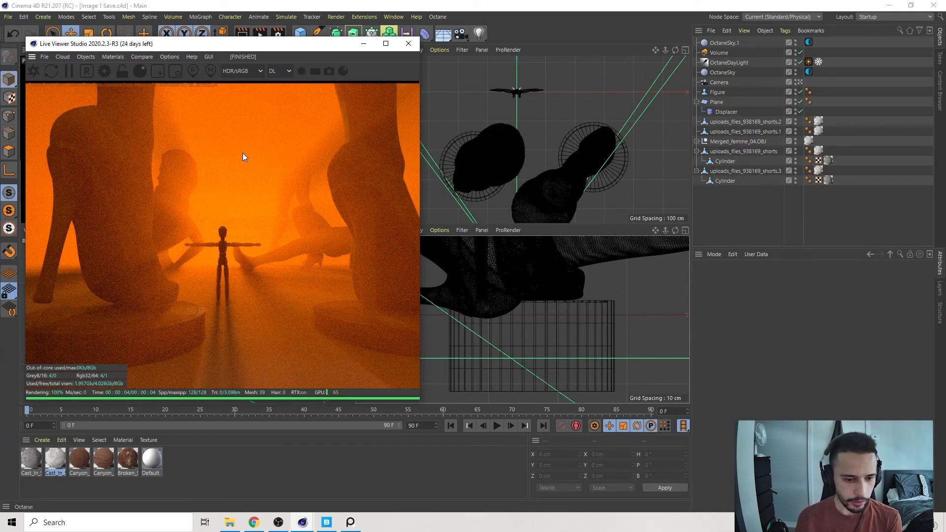
{"action": "left_click_drag", "start_coordinate": [199, 46], "coordinate": [487, 45]}
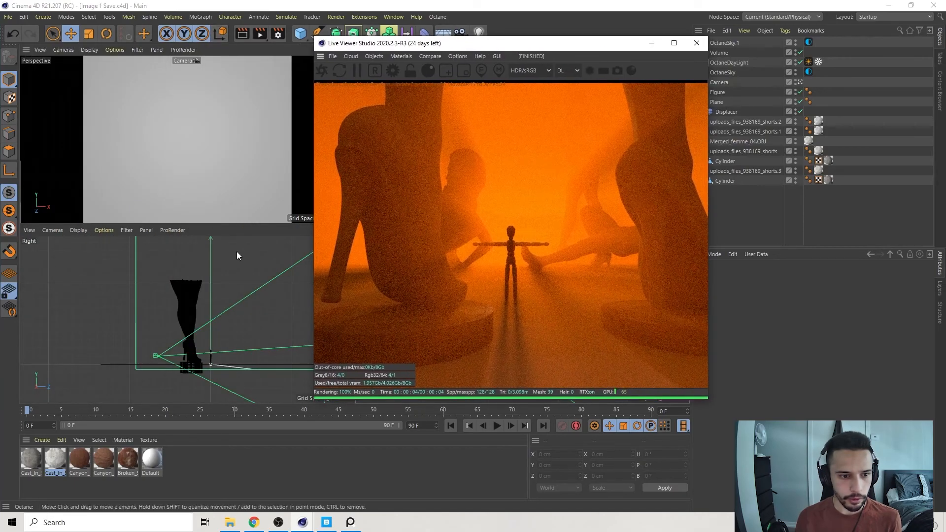
{"action": "left_click", "coordinate": [799, 52]}
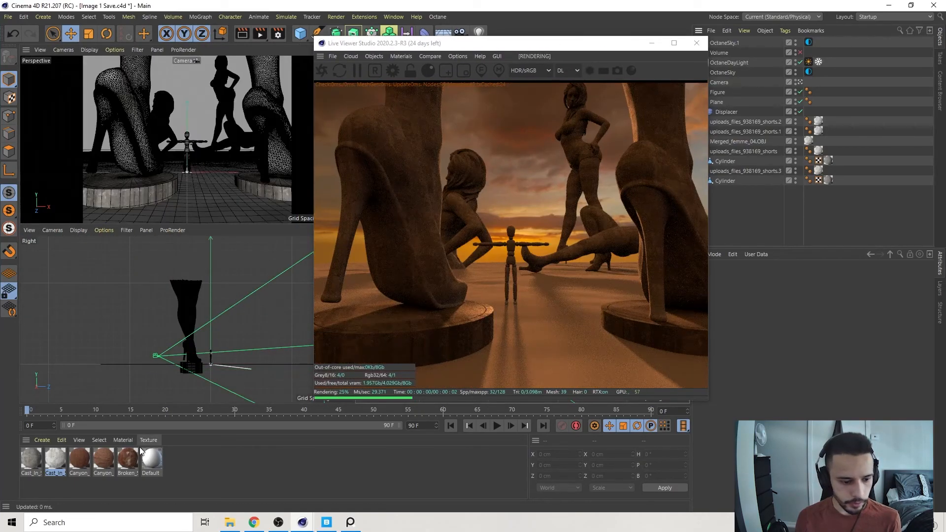
{"action": "left_click_drag", "start_coordinate": [81, 467], "coordinate": [211, 208]}
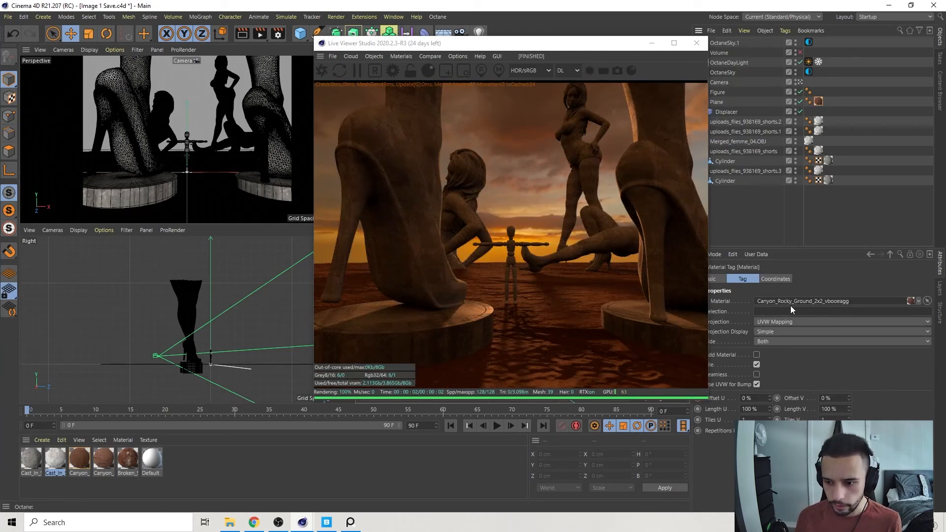
{"action": "left_click", "coordinate": [777, 322]}
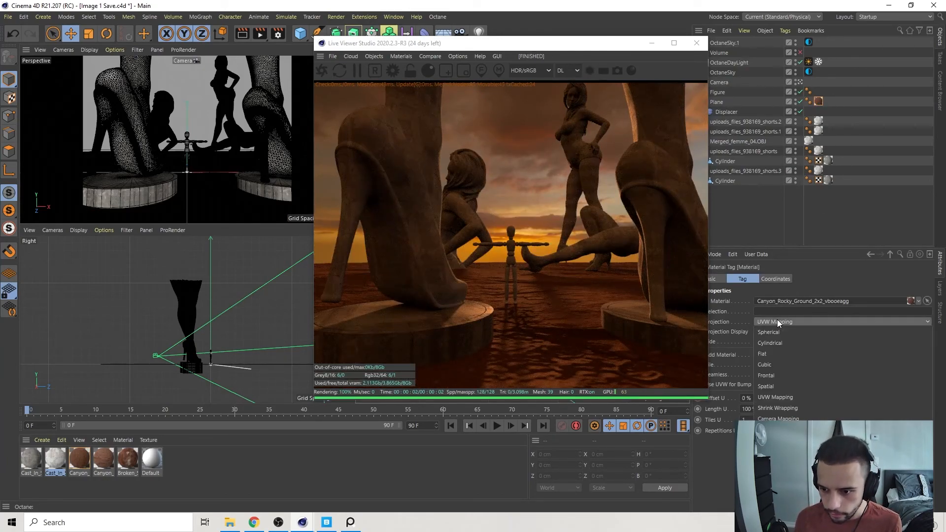
{"action": "left_click", "coordinate": [775, 364]}
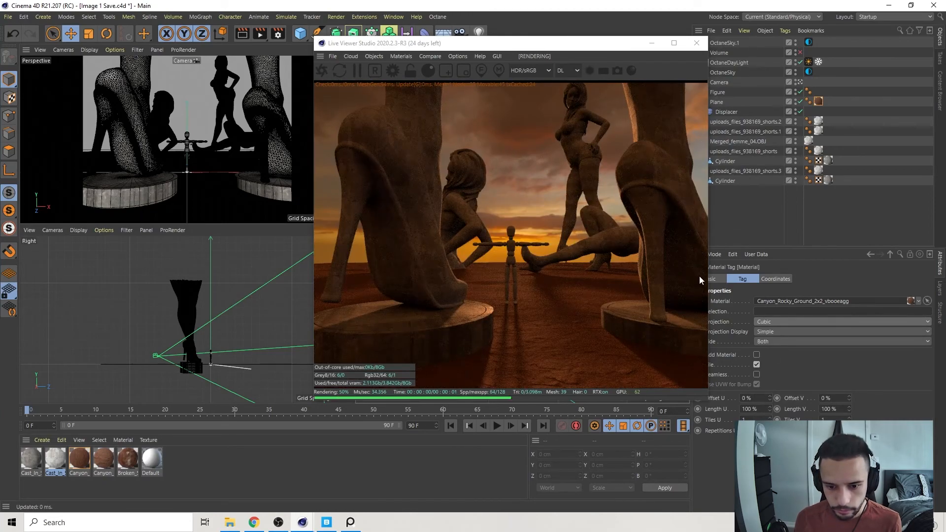
Replace the ground plane's material with Canyon_Rocky_Ground_2x2_vefmeccn and add a 25 cm texture displacement at 4096x4096 detail.
{"action": "left_click_drag", "start_coordinate": [104, 458], "coordinate": [818, 102]}
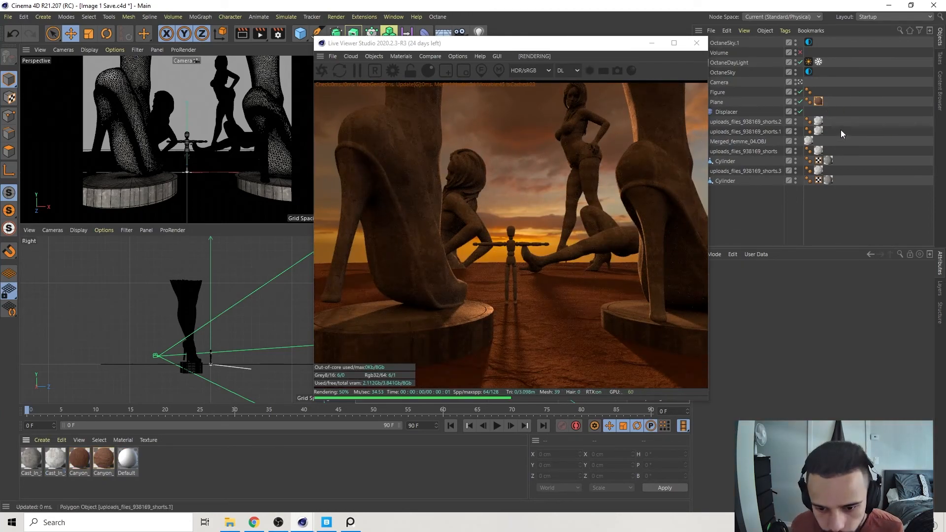
{"action": "double_click", "coordinate": [104, 458]}
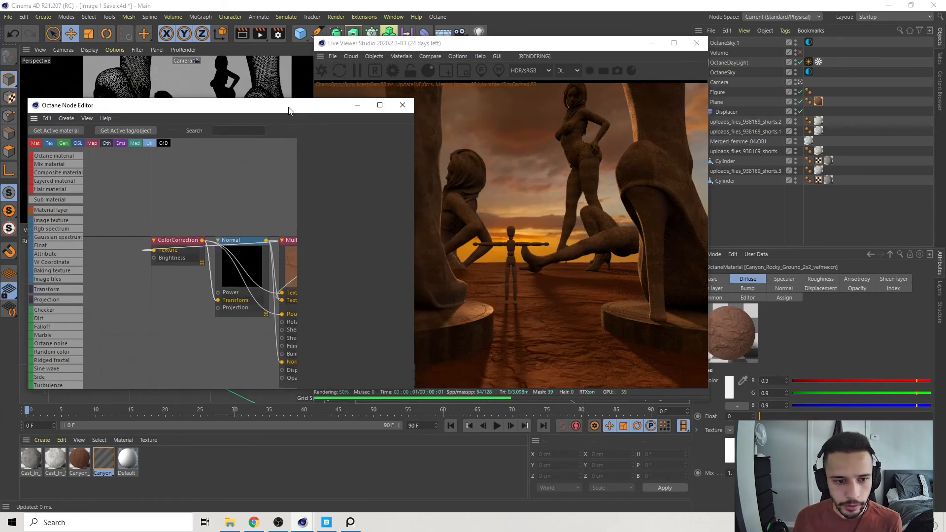
{"action": "middle_click_drag", "start_coordinate": [244, 360], "coordinate": [215, 259]}
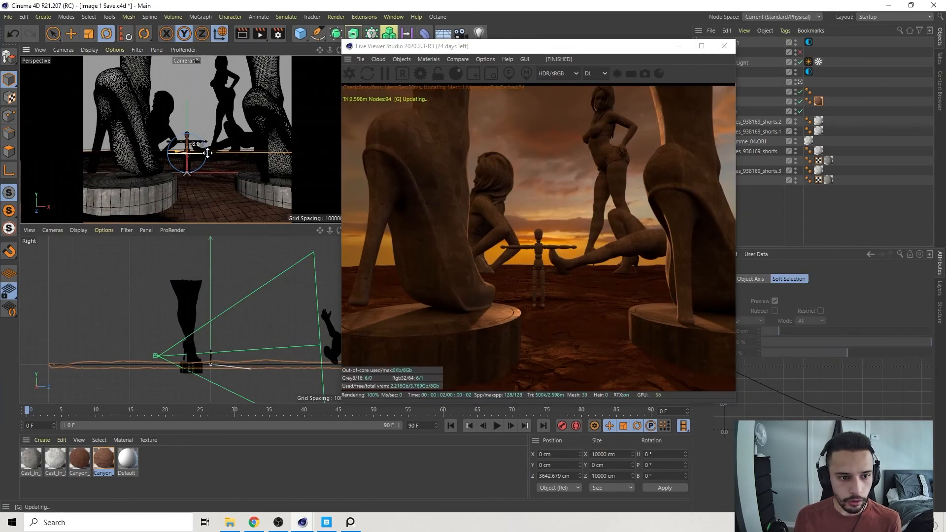
Close the material nodes and move the ground plane to about 13.5 cm on Y.
{"action": "left_click_drag", "start_coordinate": [208, 153], "coordinate": [203, 154]}
{"action": "key", "text": "e"}
{"action": "mouse_move", "coordinate": [187, 122]}
{"action": "left_mouse_down"}
{"action": "mouse_move", "coordinate": [187, 113]}
{"action": "mouse_move", "coordinate": [187, 121]}
{"action": "left_mouse_up"}
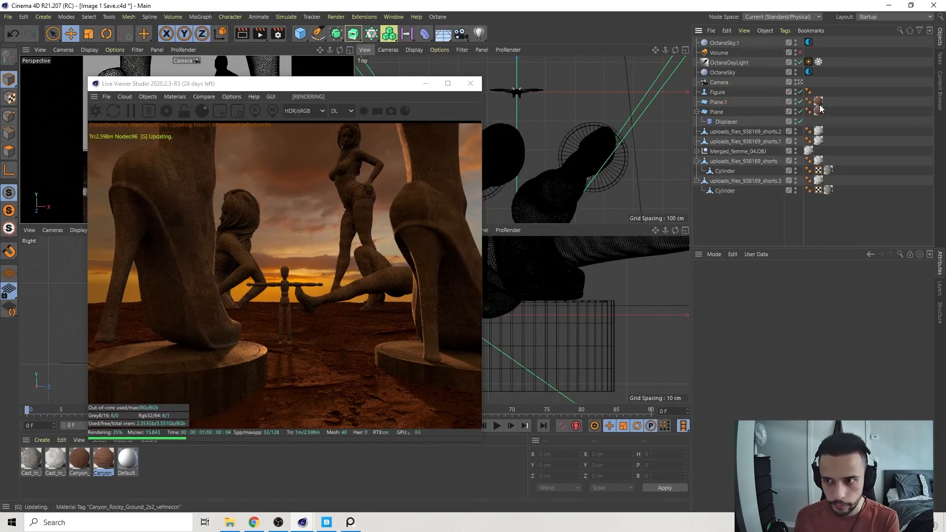
Duplicate the ground plane, keeping only the Canyon_Rocky_Ground_2x2_vbooeagg material on the copy and deleting the extra material tag.
{"action": "left_click", "coordinate": [819, 102]}
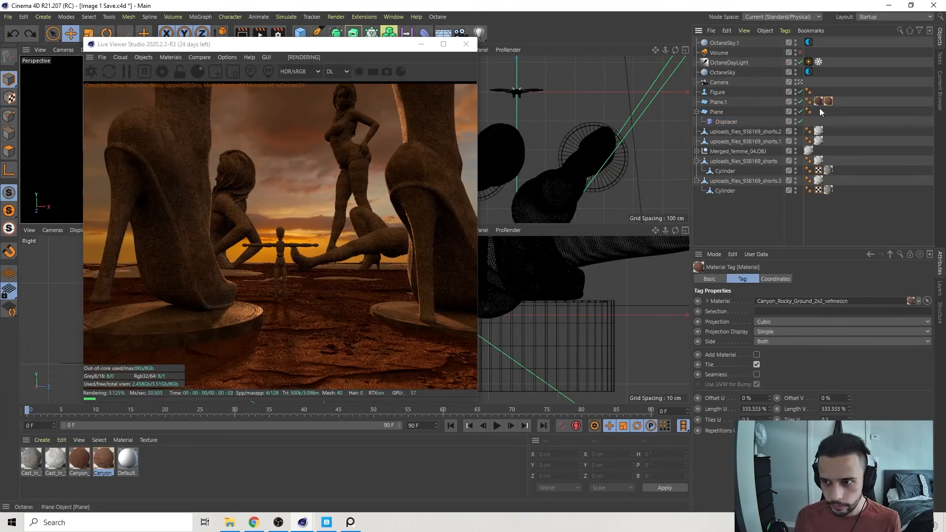
{"action": "left_click_drag", "start_coordinate": [829, 101], "coordinate": [821, 111], "text": "ctrl"}
{"action": "left_click", "coordinate": [830, 101]}
{"action": "key", "text": "Delete"}
{"action": "left_click", "coordinate": [819, 102]}
Lower the duplicated plane to about -9.9 cm on Y and add displacement to its Canyon_Rocky_Ground_2x2_vbooeagg material.
{"action": "left_click", "coordinate": [718, 102]}
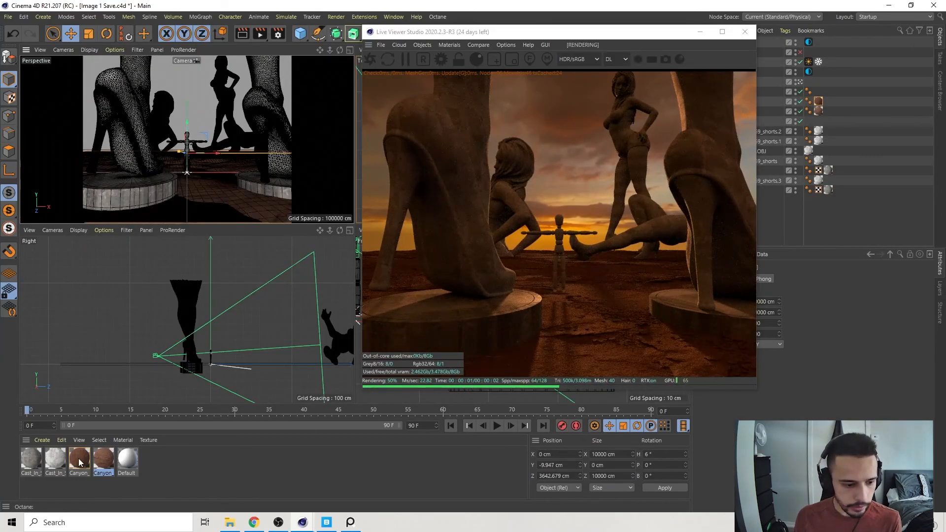
{"action": "double_click", "coordinate": [79, 459]}
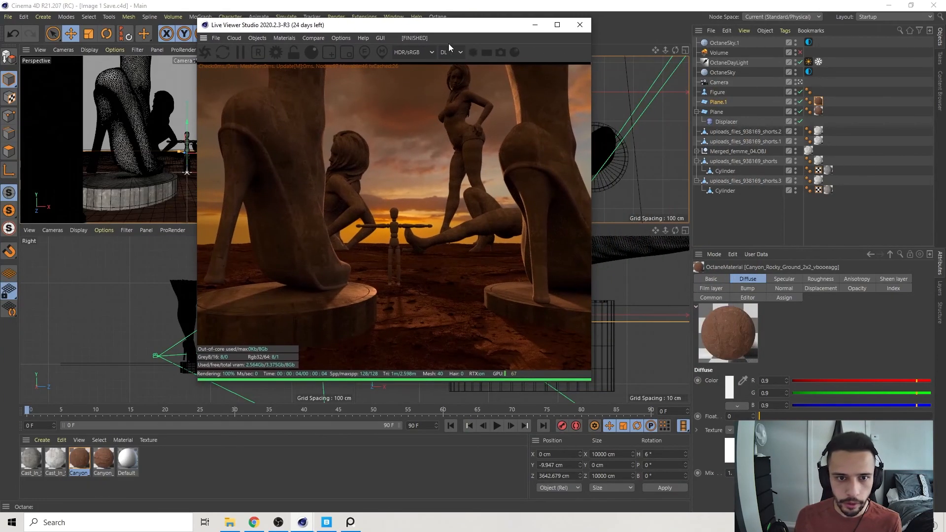
Set the live render kernel to path tracing (PT) and turn the fog volume back on.
{"action": "left_click", "coordinate": [446, 53]}
{"action": "left_click", "coordinate": [446, 78]}
{"action": "left_click", "coordinate": [800, 58]}
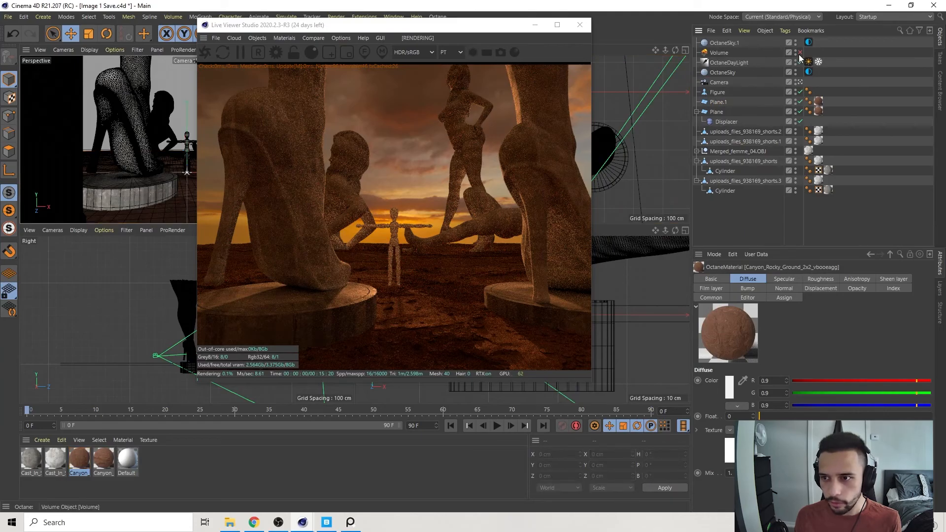
{"action": "left_click", "coordinate": [800, 53]}
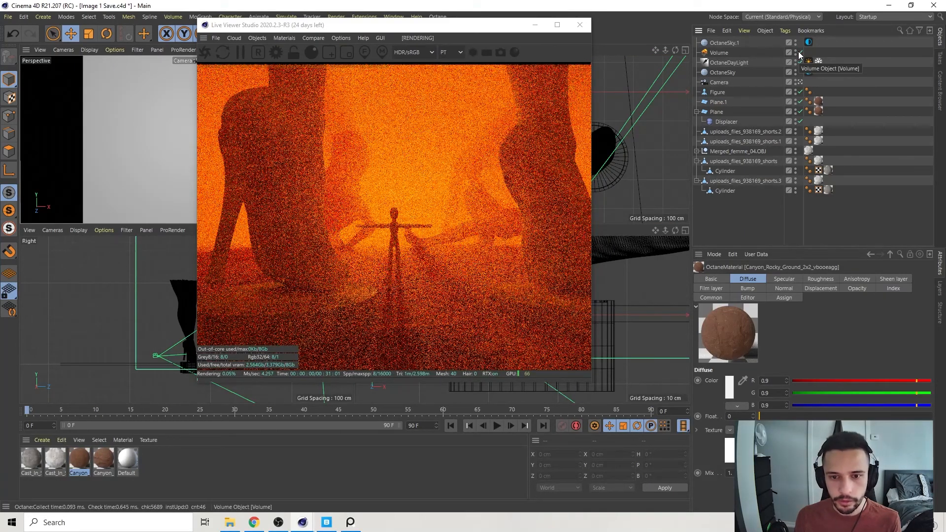
Switch the live render to direct lighting (DL) for comparison and back to path tracing (PT).
{"action": "left_click", "coordinate": [452, 53]}
{"action": "left_click", "coordinate": [448, 66]}
{"action": "left_click", "coordinate": [454, 53]}
{"action": "left_click", "coordinate": [446, 78]}
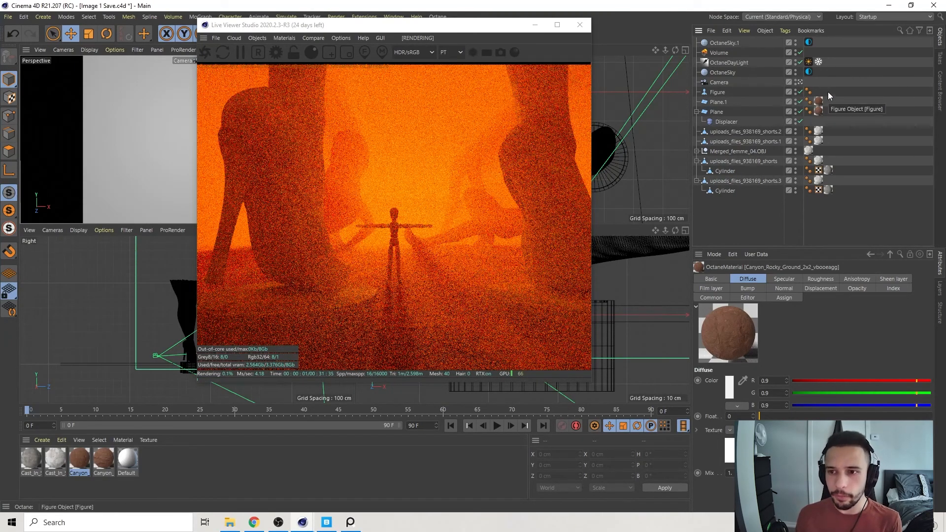
Open the fog volume's medium and set its scattering colour to white.
{"action": "left_click", "coordinate": [719, 53]}
{"action": "left_click", "coordinate": [760, 342]}
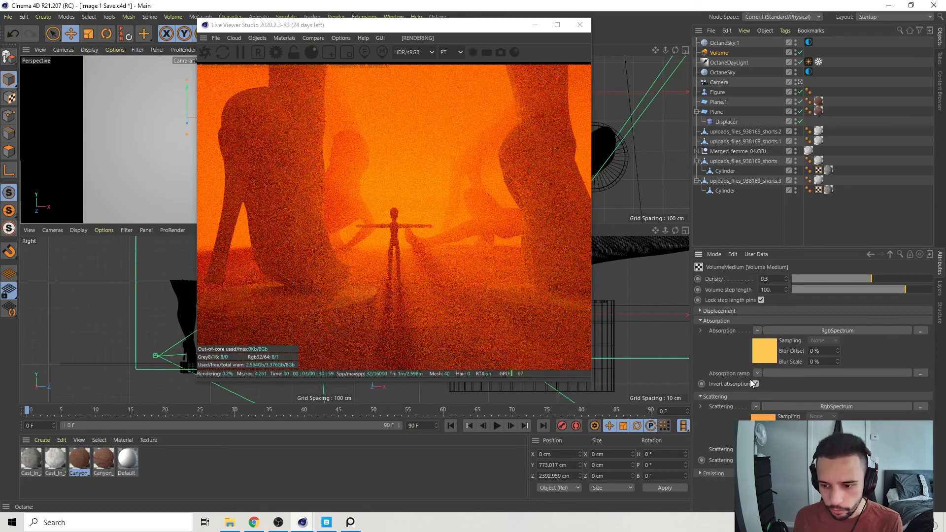
{"action": "left_click", "coordinate": [770, 417]}
{"action": "left_click", "coordinate": [729, 311]}
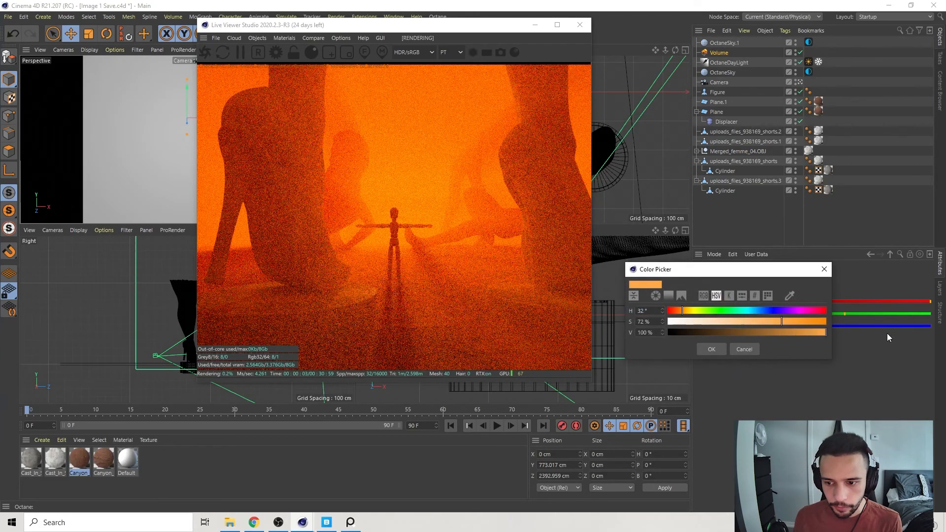
{"action": "left_click", "coordinate": [702, 349]}
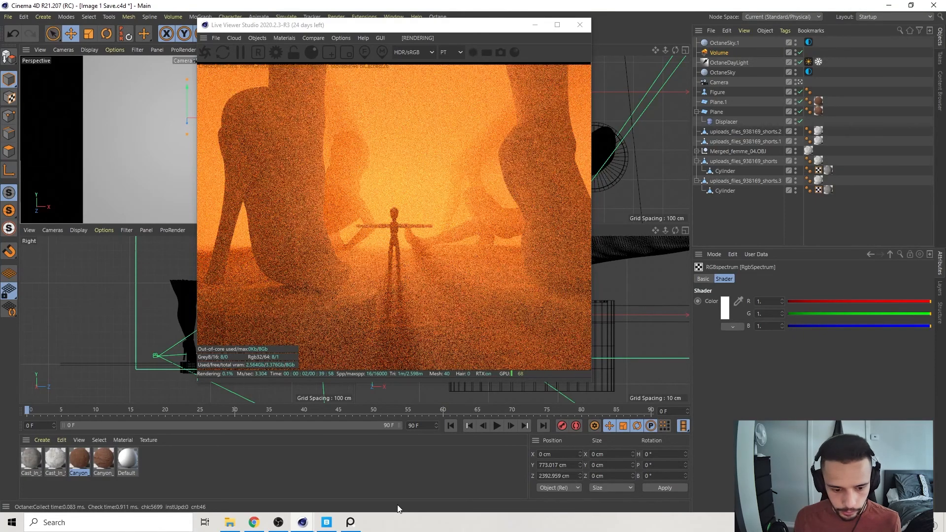
Check the reference image and set the fog's scattering colour to light peach (R 1, G 0.610914, B 0.242867).
{"action": "left_click", "coordinate": [351, 524]}
{"action": "left_click", "coordinate": [351, 523]}
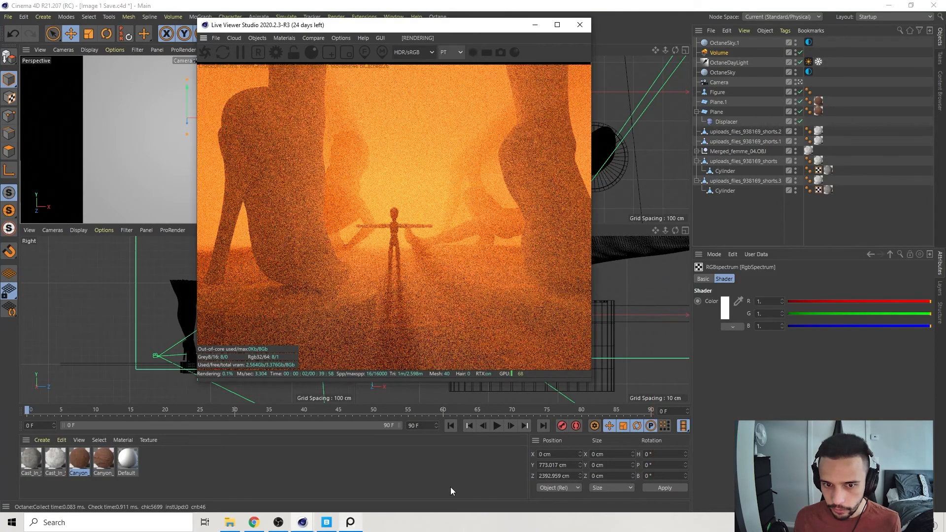
{"action": "left_click", "coordinate": [729, 310]}
{"action": "left_click", "coordinate": [684, 310]}
{"action": "left_click_drag", "start_coordinate": [685, 310], "coordinate": [682, 311]}
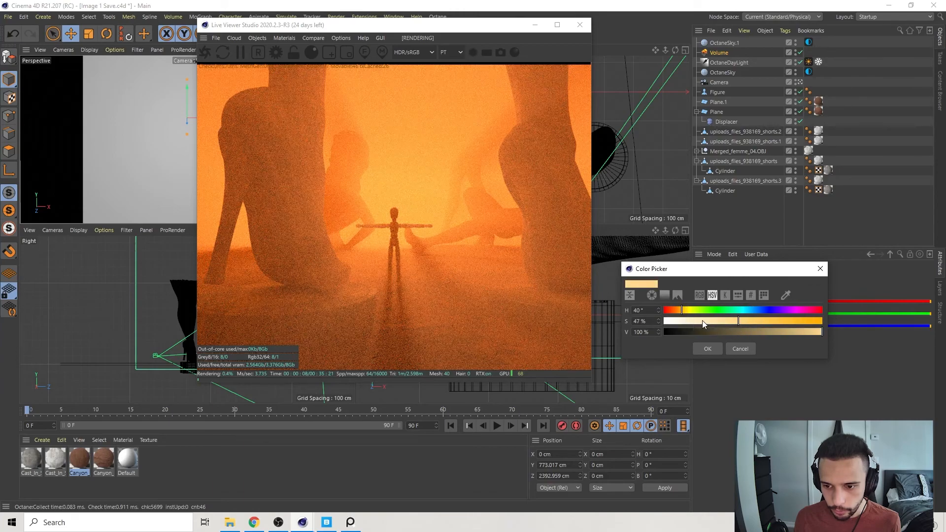
{"action": "left_click", "coordinate": [716, 351]}
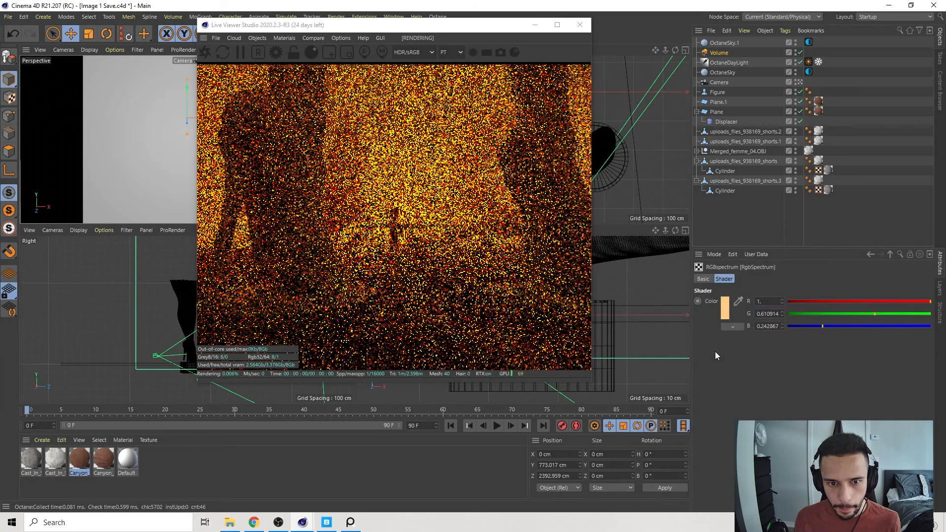
Try a very dark brown for the fog's scattering colour and undo it.
{"action": "left_click", "coordinate": [723, 315]}
{"action": "left_click_drag", "start_coordinate": [719, 333], "coordinate": [685, 334]}
{"action": "left_click", "coordinate": [705, 353]}
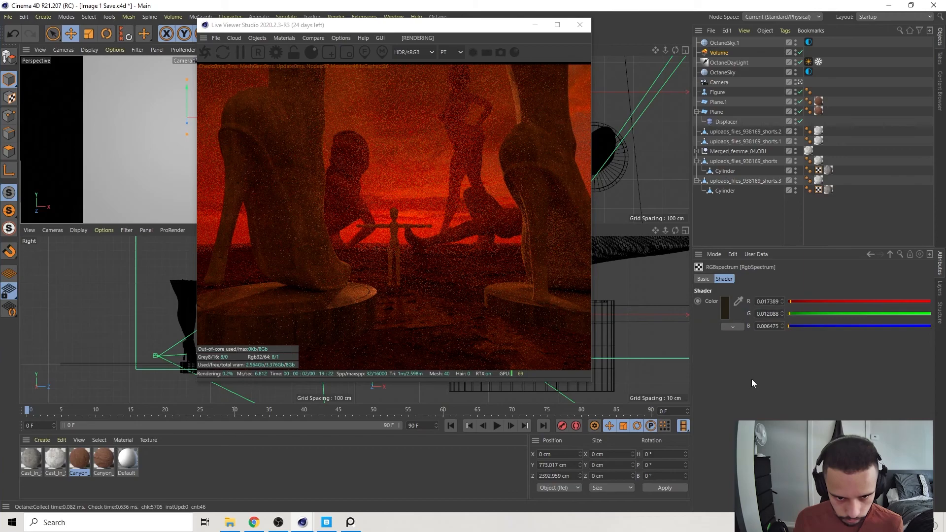
{"action": "key", "text": "ctrl+z"}
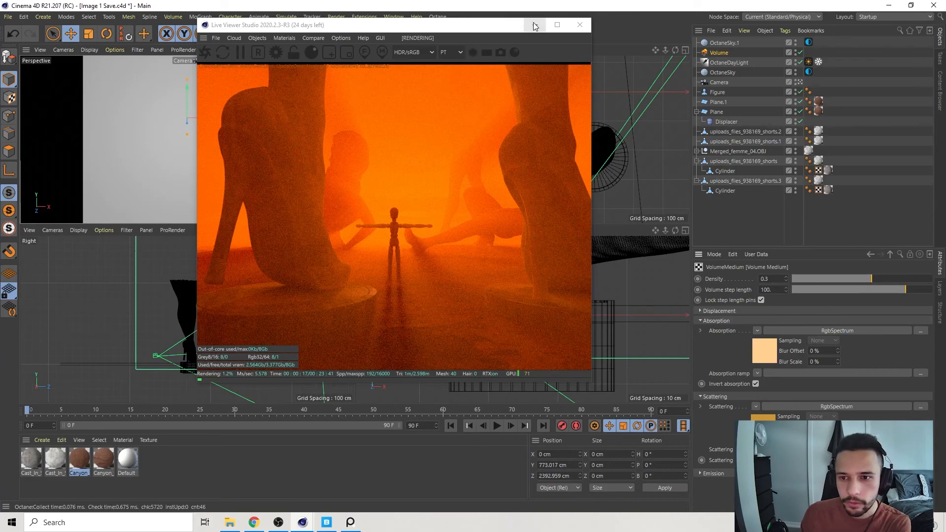
Extend the fog volume's box upward to cover the tall standing statue, centring it at about 1704 cm on Y.
{"action": "left_click_drag", "start_coordinate": [505, 25], "coordinate": [340, 47]}
{"action": "scroll", "coordinate": [520, 158], "scroll_direction": "down", "scroll_amount": 2}
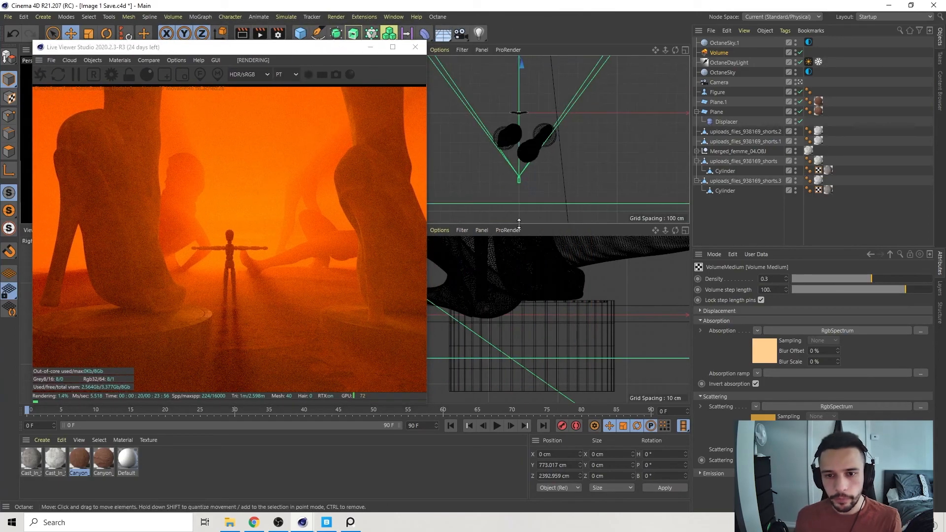
{"action": "scroll", "coordinate": [530, 329], "scroll_direction": "down", "scroll_amount": 5}
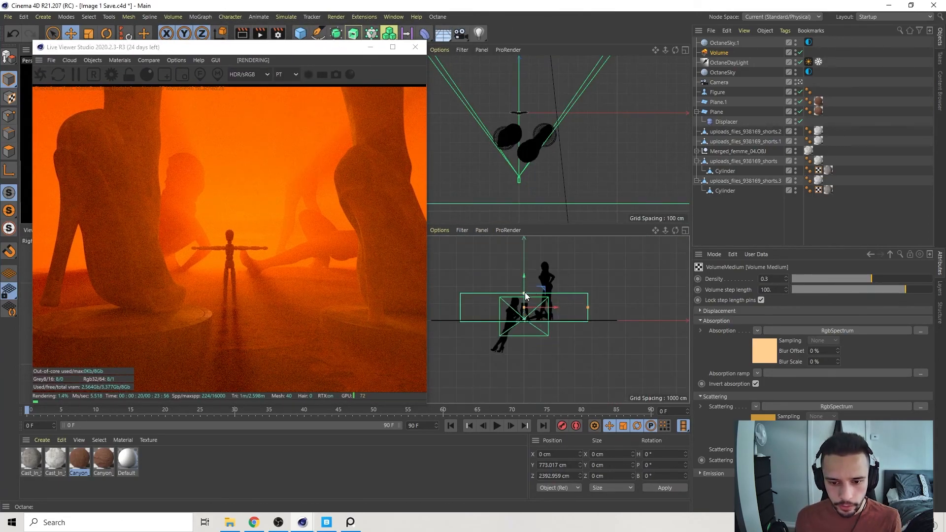
{"action": "left_click_drag", "start_coordinate": [525, 278], "coordinate": [526, 273]}
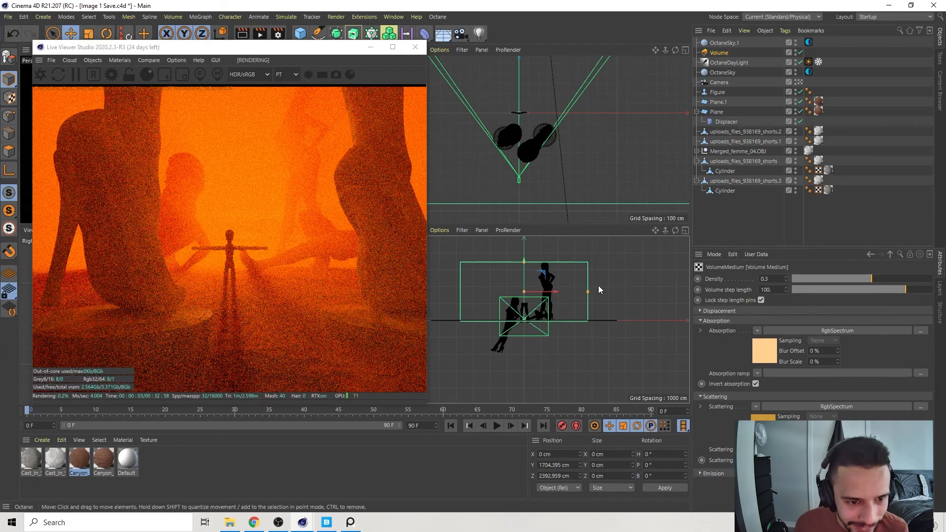
{"action": "left_click", "coordinate": [633, 294]}
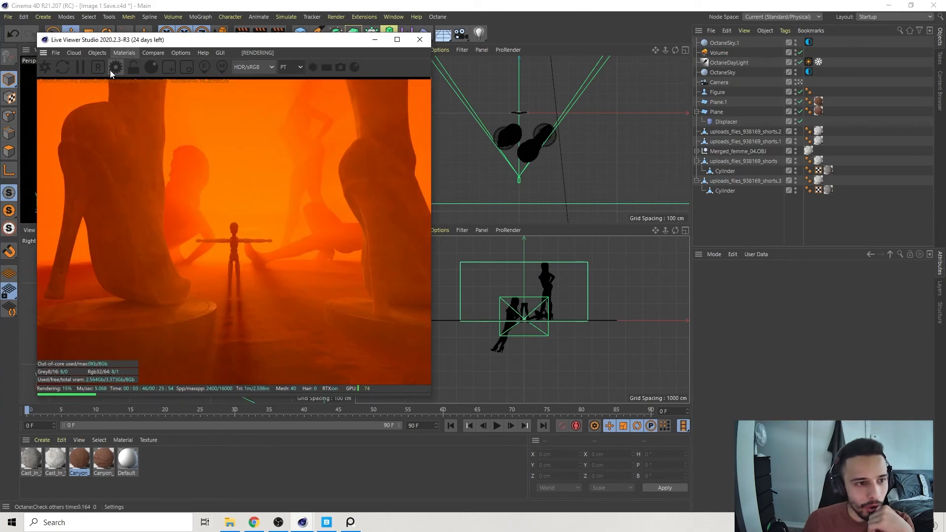
In the Octane path tracing settings, set max samples to 1024 and GI clamp to 10, and enable adaptive sampling.
{"action": "left_click", "coordinate": [113, 70]}
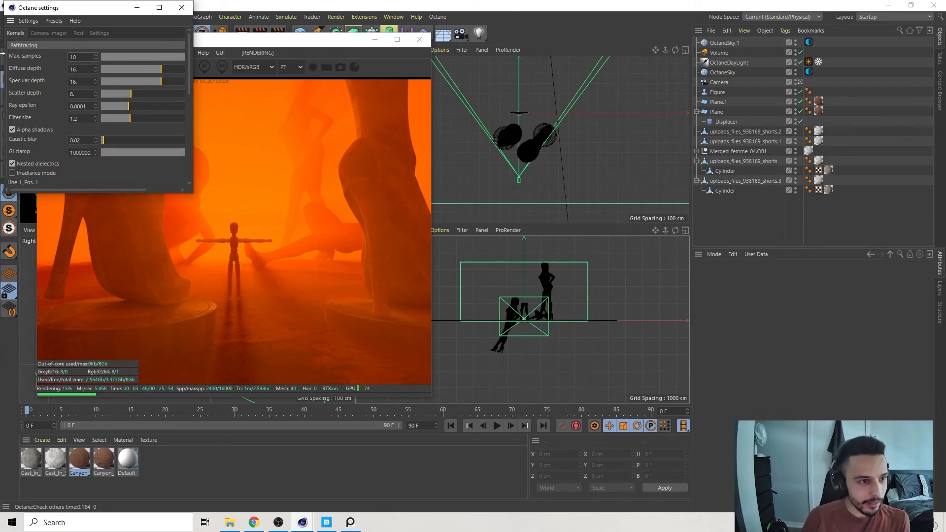
{"action": "double_click", "coordinate": [86, 153]}
{"action": "type", "text": "1"}
{"action": "key", "text": "Return"}
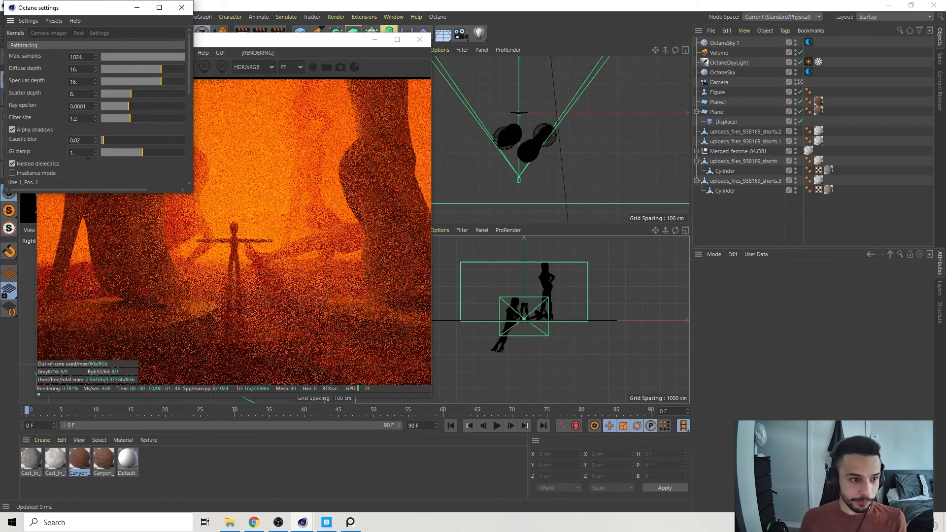
{"action": "key", "text": "Return"}
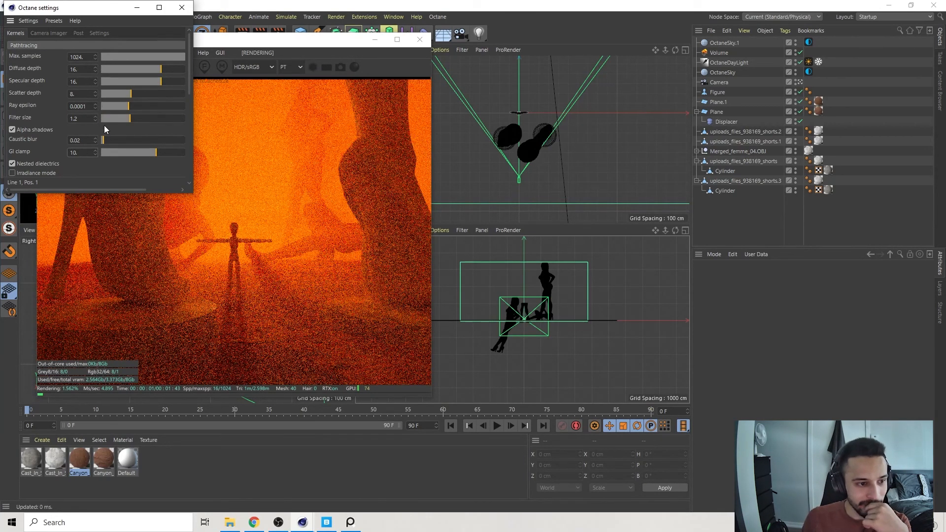
{"action": "left_click_drag", "start_coordinate": [188, 64], "coordinate": [208, 222]}
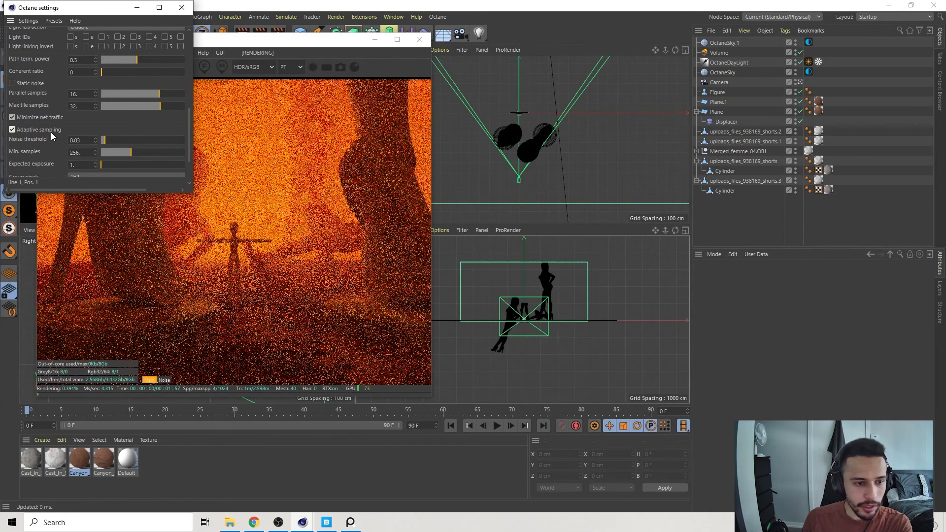
{"action": "left_click_drag", "start_coordinate": [190, 119], "coordinate": [191, 35]}
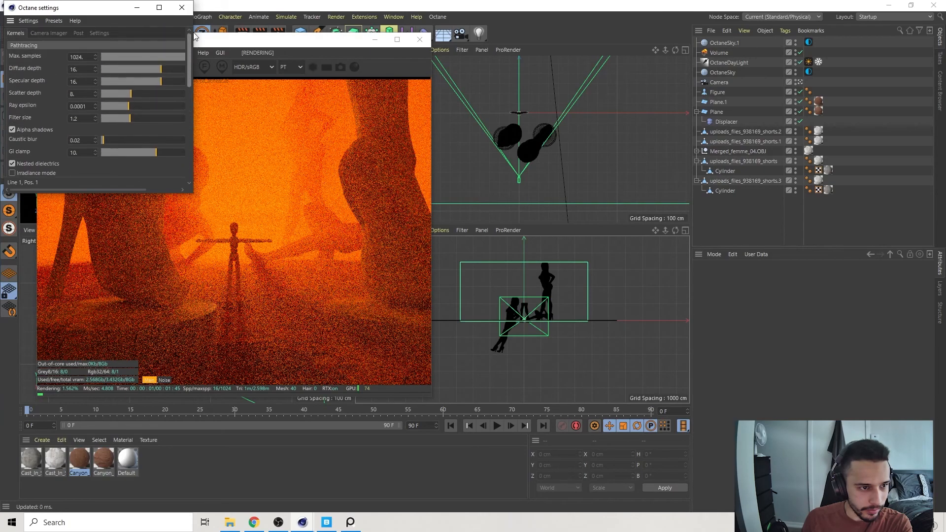
Enable Octane post effects with bloom power 15, glare power 1 and glare angle 90.
{"action": "left_click", "coordinate": [78, 34]}
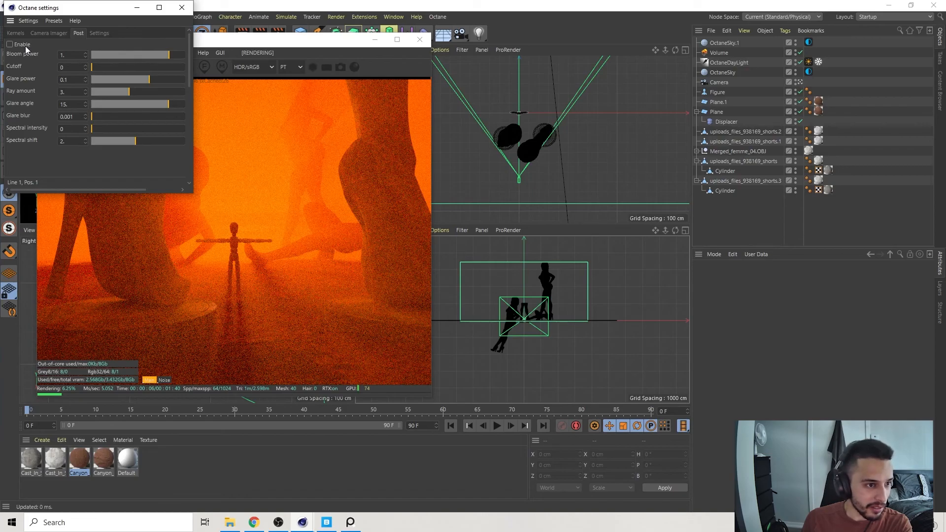
{"action": "left_click", "coordinate": [75, 54]}
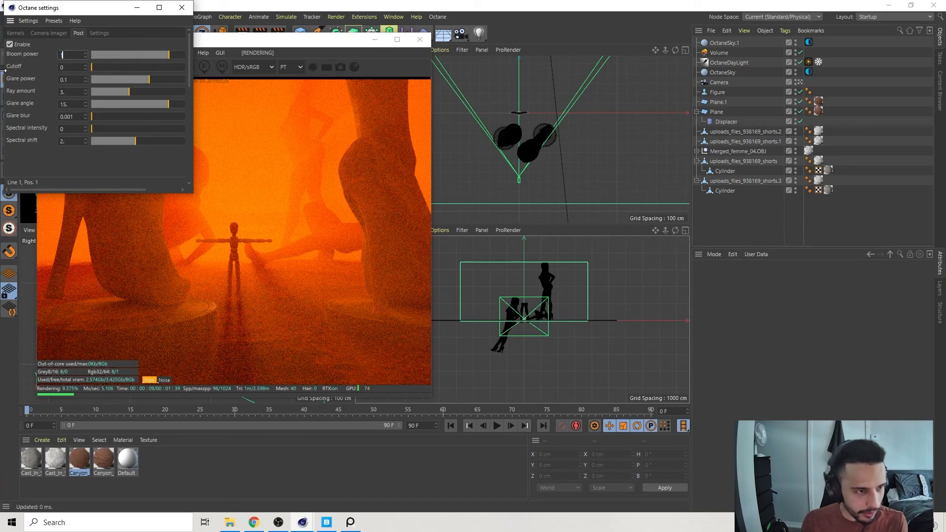
{"action": "key", "text": "Tab"}
{"action": "type", "text": "1"}
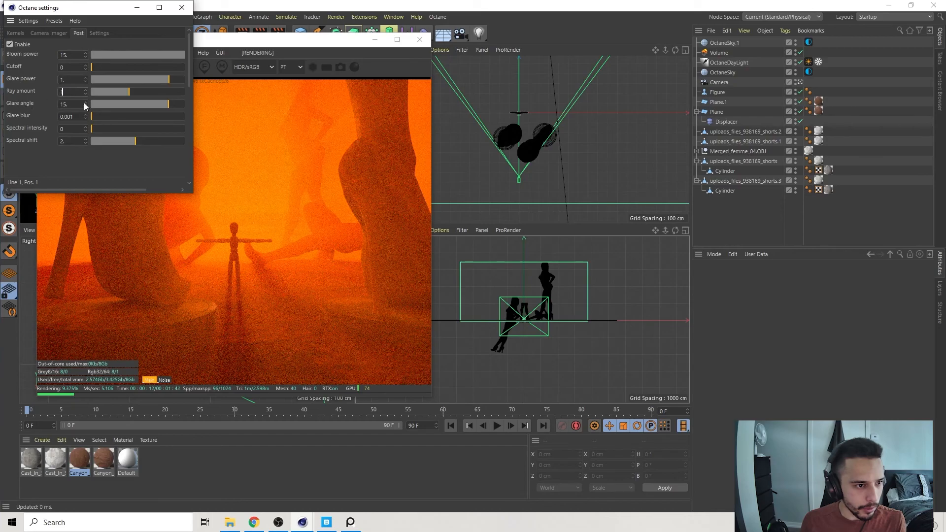
{"action": "key", "text": "Tab"}
{"action": "type", "text": "90"}
{"action": "key", "text": "Return"}
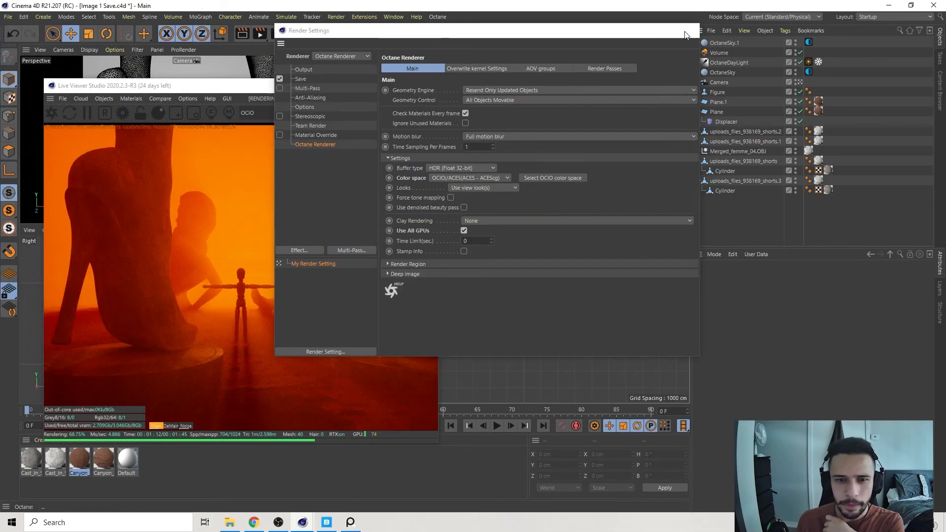
In the Octane camera imager settings, set saturation to 0.9 and enable natural response.
{"action": "left_click", "coordinate": [692, 31]}
{"action": "left_click_drag", "start_coordinate": [279, 89], "coordinate": [294, 49]}
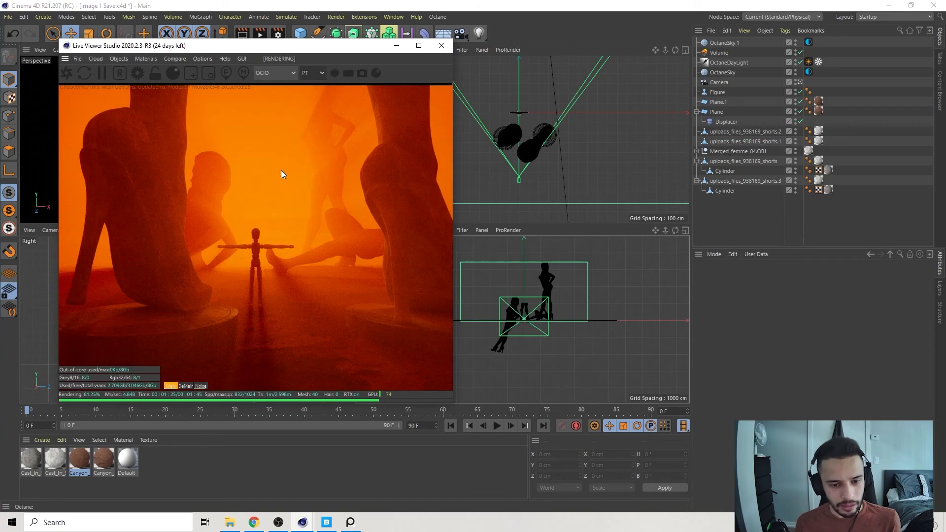
{"action": "left_click", "coordinate": [136, 73]}
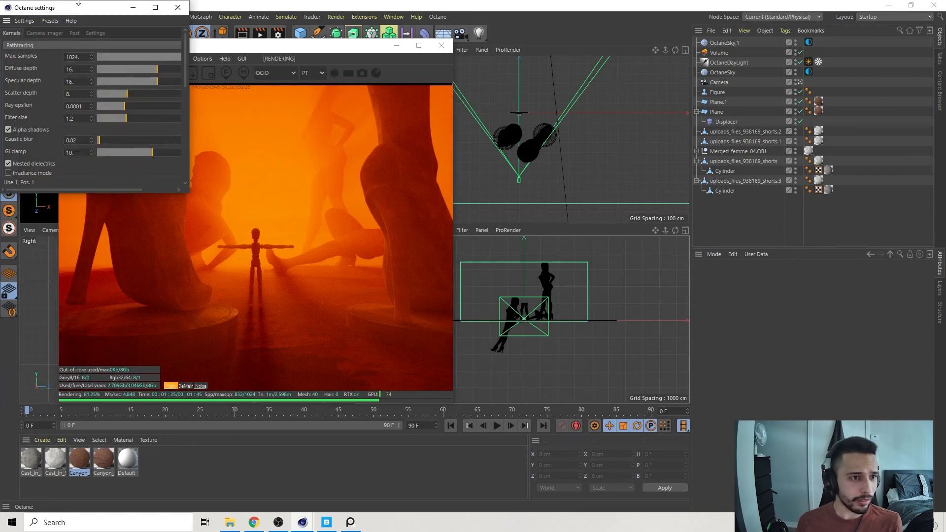
{"action": "left_click", "coordinate": [75, 33]}
{"action": "left_click", "coordinate": [52, 33]}
{"action": "scroll", "coordinate": [172, 90], "scroll_direction": "down", "scroll_amount": 2}
{"action": "left_click_drag", "start_coordinate": [131, 112], "coordinate": [126, 112]}
{"action": "double_click", "coordinate": [79, 112]}
{"action": "type", "text": "0.9"}
{"action": "key", "text": "Return"}
{"action": "left_click", "coordinate": [8, 62]}
{"action": "left_click", "coordinate": [8, 62]}
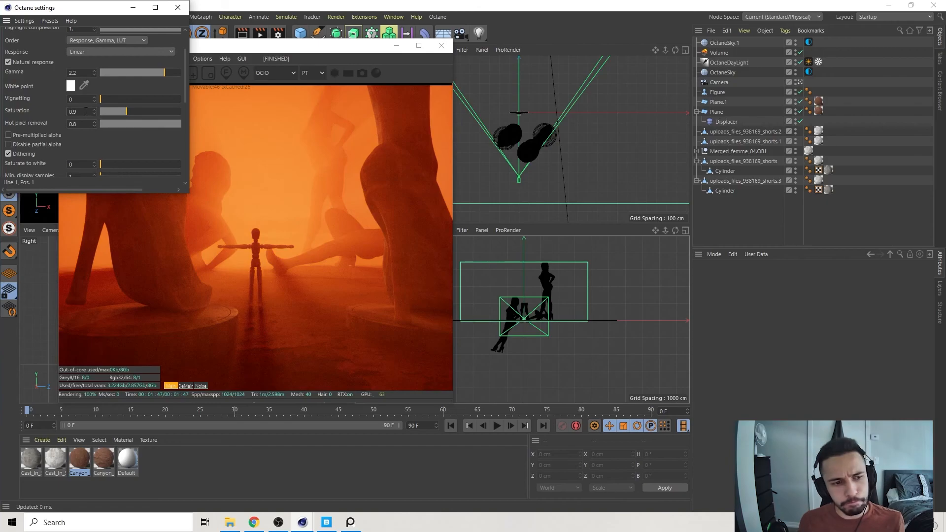
{"action": "left_click", "coordinate": [178, 7]}
Check the reference image and set the fog volume's RGB spectrum colour to muted tan (R 0.587016, G 0.349347, B 0.118754).
{"action": "left_click", "coordinate": [719, 53]}
{"action": "left_click", "coordinate": [833, 314]}
{"action": "left_click", "coordinate": [351, 523]}
{"action": "left_click", "coordinate": [351, 523]}
{"action": "left_click", "coordinate": [725, 308]}
{"action": "left_click_drag", "start_coordinate": [713, 319], "coordinate": [749, 323]}
{"action": "left_click_drag", "start_coordinate": [823, 329], "coordinate": [791, 329]}
{"action": "left_click", "coordinate": [710, 346]}
{"action": "left_click", "coordinate": [826, 218]}
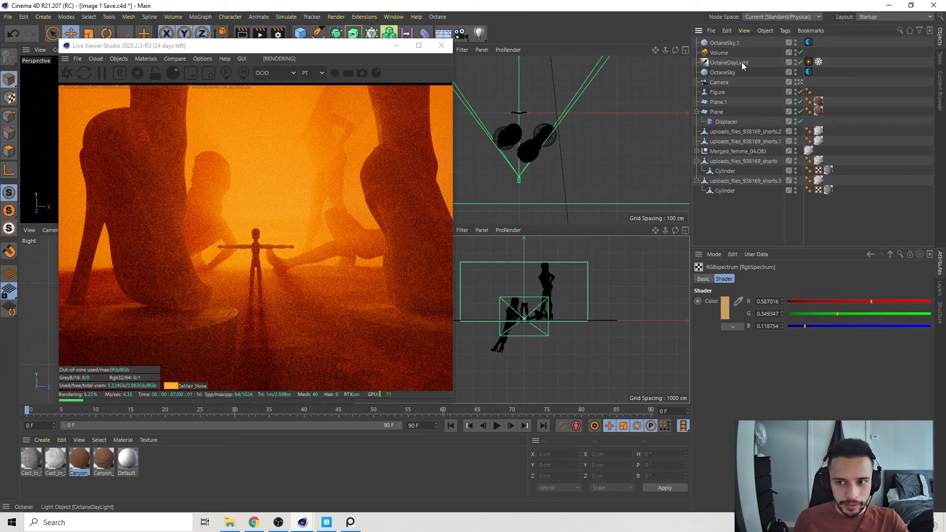
Disable the mannequin Figure object so it is removed from the render.
{"action": "left_click", "coordinate": [716, 93]}
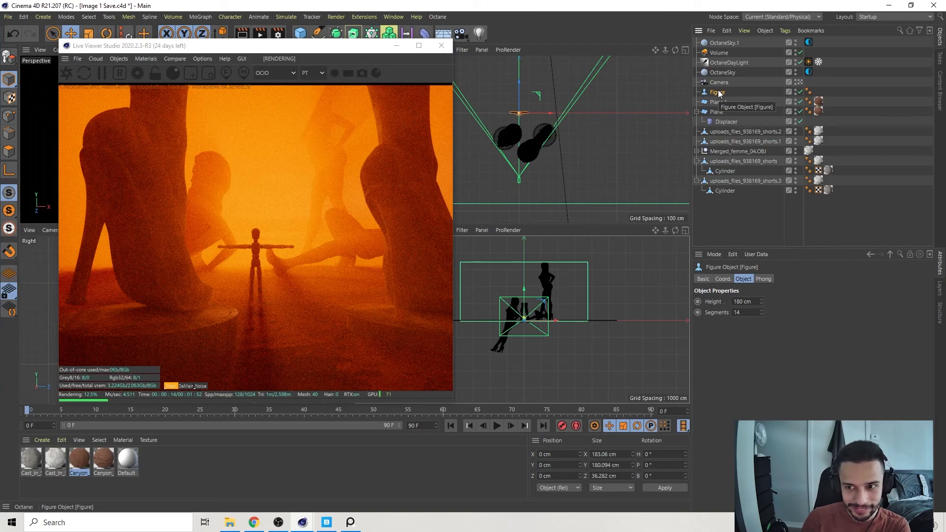
{"action": "left_click", "coordinate": [801, 92]}
{"action": "left_click", "coordinate": [855, 87]}
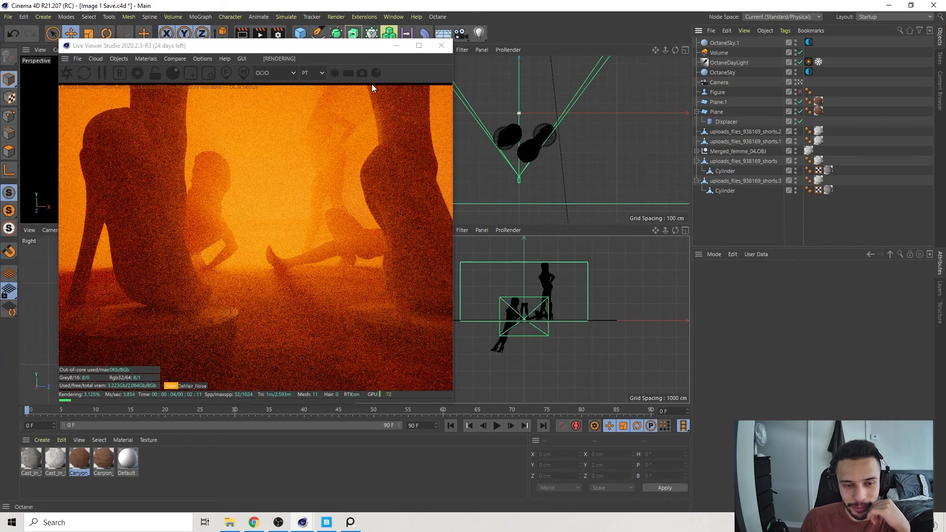
{"action": "left_click_drag", "start_coordinate": [327, 49], "coordinate": [330, 57]}
{"action": "left_click", "coordinate": [856, 87]}
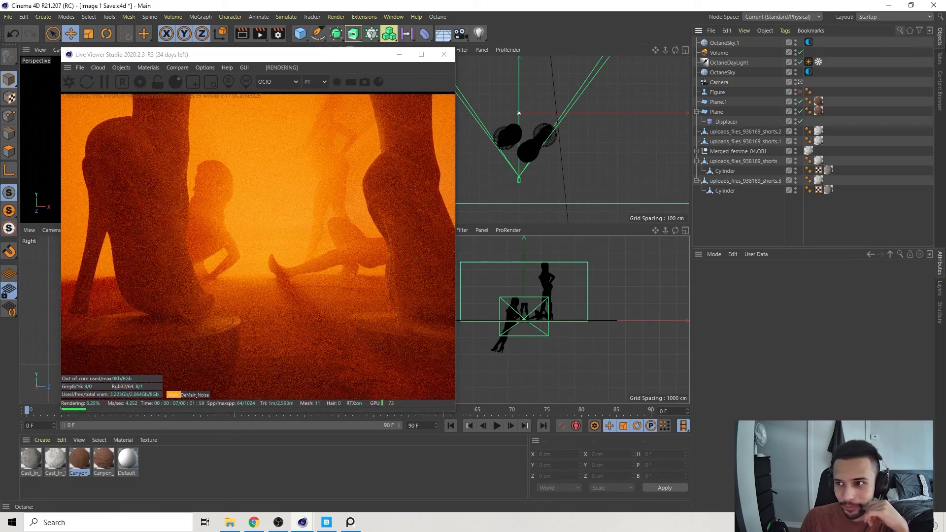
Search the preset library for "man", add the Man 03 - Renderpeople model, and check its feet against the ground Plane.
{"action": "left_click", "coordinate": [941, 88]}
{"action": "left_click", "coordinate": [732, 115]}
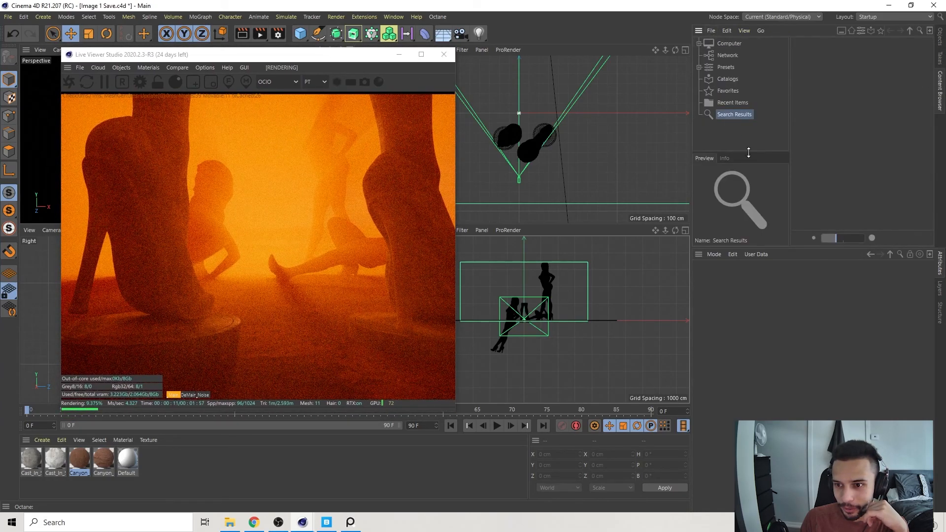
{"action": "type", "text": "man"}
{"action": "key", "text": "Return"}
{"action": "scroll", "coordinate": [910, 133], "scroll_direction": "down", "scroll_amount": 10}
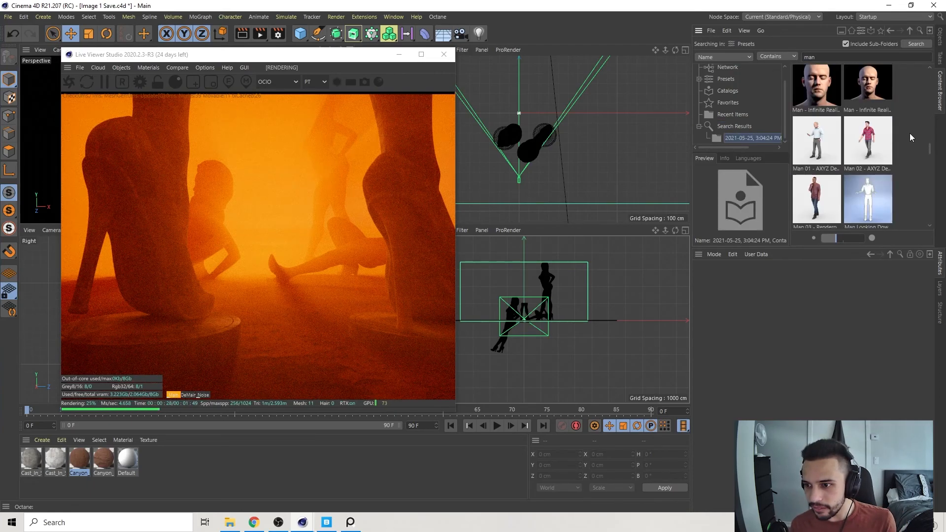
{"action": "scroll", "coordinate": [910, 133], "scroll_direction": "up", "scroll_amount": 5}
{"action": "double_click", "coordinate": [816, 143]}
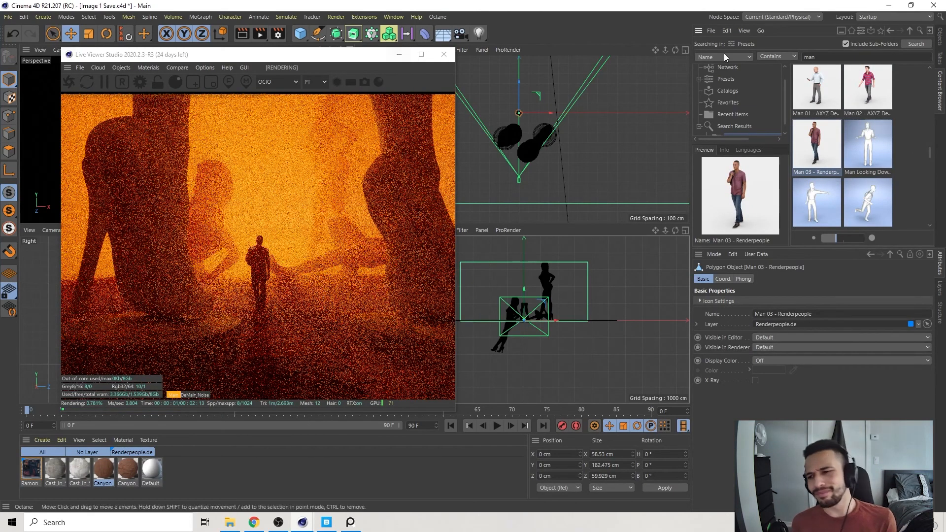
{"action": "left_click", "coordinate": [940, 39]}
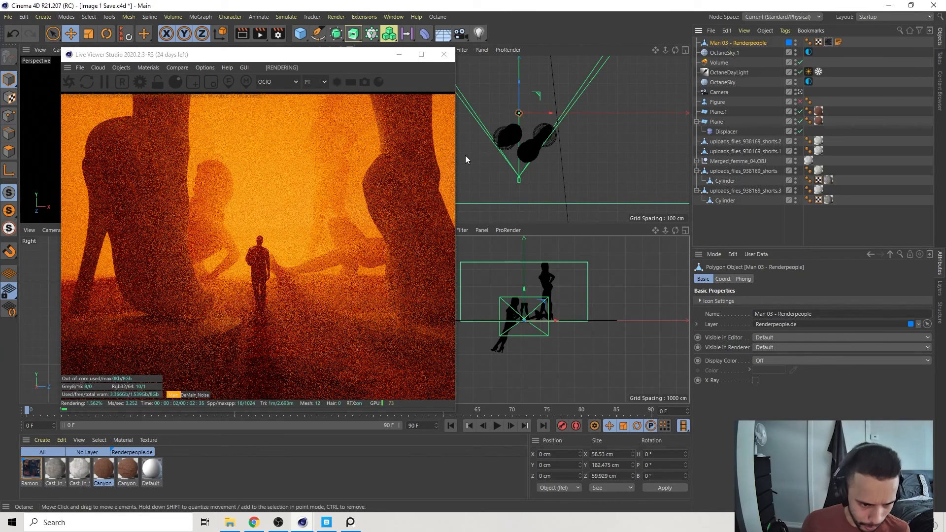
{"action": "left_click_drag", "start_coordinate": [256, 60], "coordinate": [201, 57]}
{"action": "scroll", "coordinate": [463, 273], "scroll_direction": "up", "scroll_amount": 15}
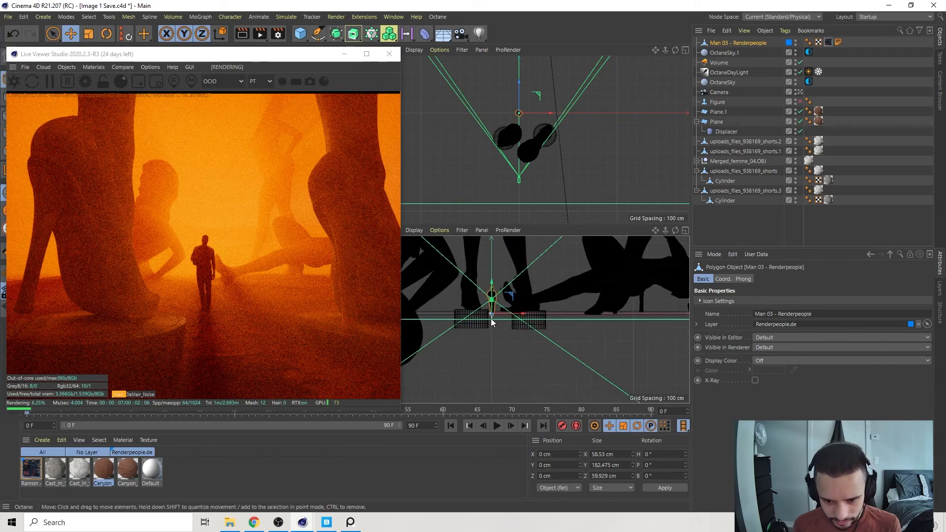
{"action": "scroll", "coordinate": [486, 289], "scroll_direction": "down", "scroll_amount": 3}
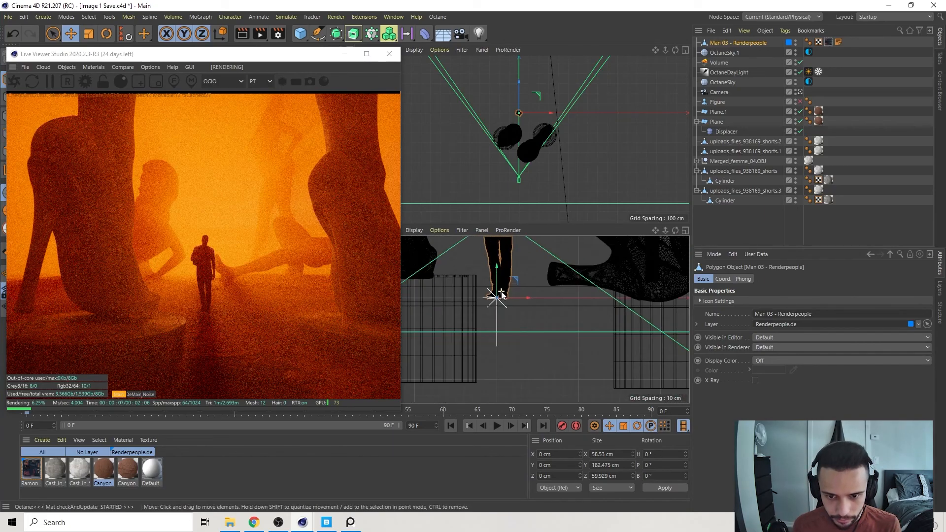
{"action": "left_click", "coordinate": [716, 123]}
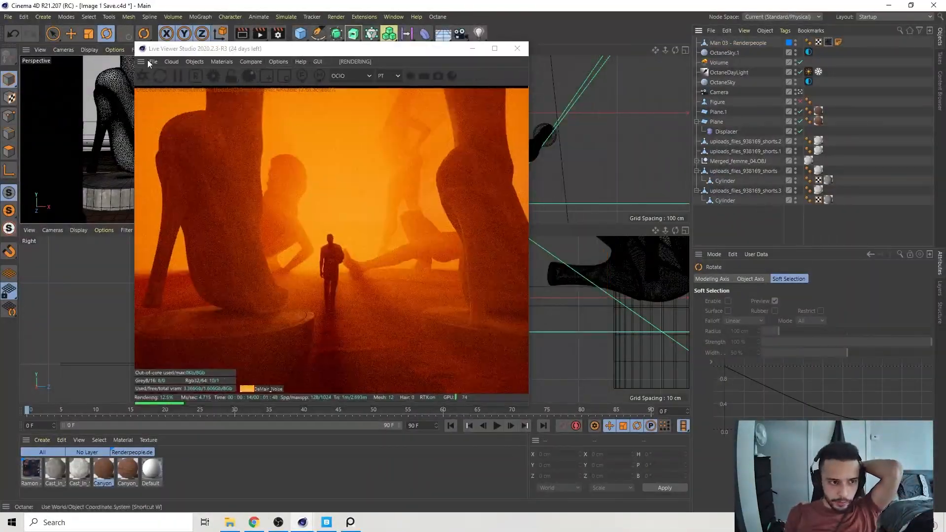
In the render settings, set the name of the saved render output to Orange.
{"action": "key", "text": "ctrl+b"}
{"action": "left_click", "coordinate": [456, 100]}
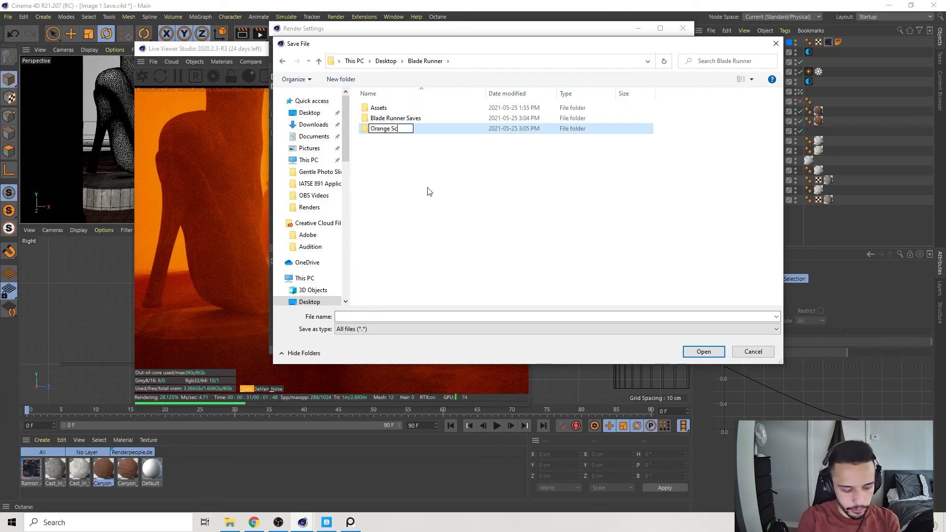
{"action": "double_click", "coordinate": [390, 128]}
{"action": "type", "text": "Orange"}
{"action": "key", "text": "Return"}
{"action": "left_click", "coordinate": [391, 190]}
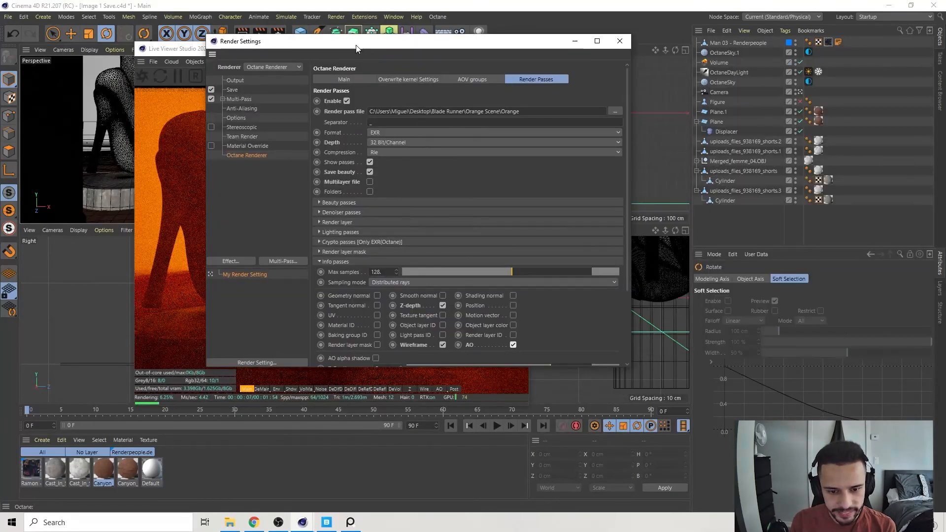
{"action": "left_click_drag", "start_coordinate": [348, 43], "coordinate": [596, 74]}
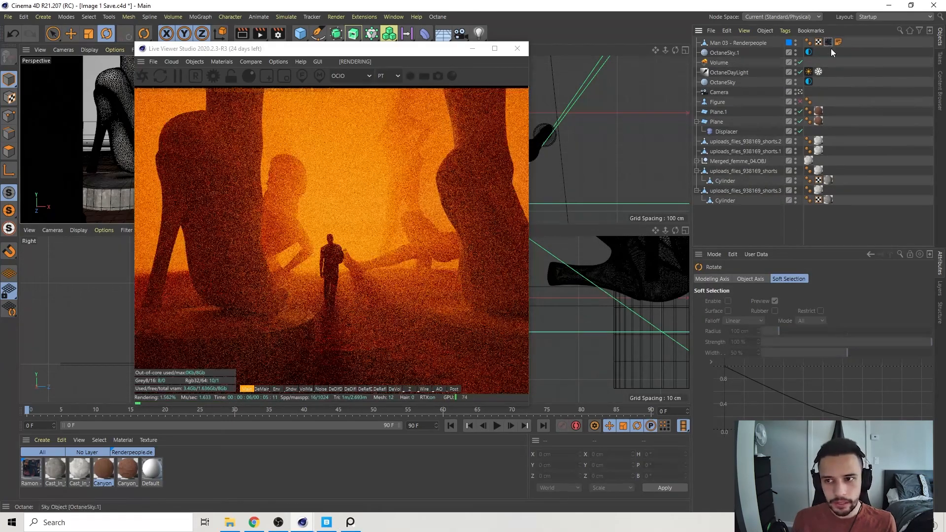
View several render passes in the Live Viewer and switch its display colour space to LDR/sRGB.
{"action": "left_click", "coordinate": [277, 389]}
{"action": "left_click", "coordinate": [380, 388]}
{"action": "left_click", "coordinate": [439, 388]}
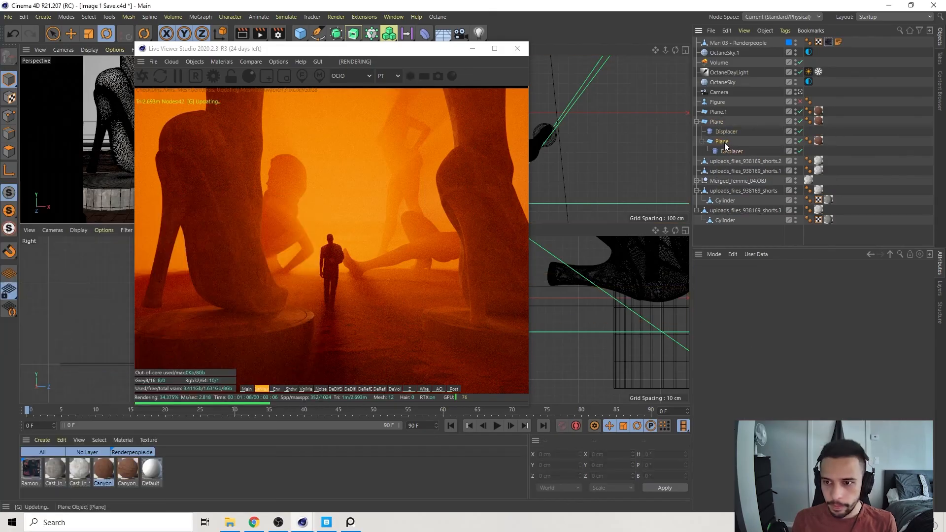
{"action": "left_click", "coordinate": [353, 75]}
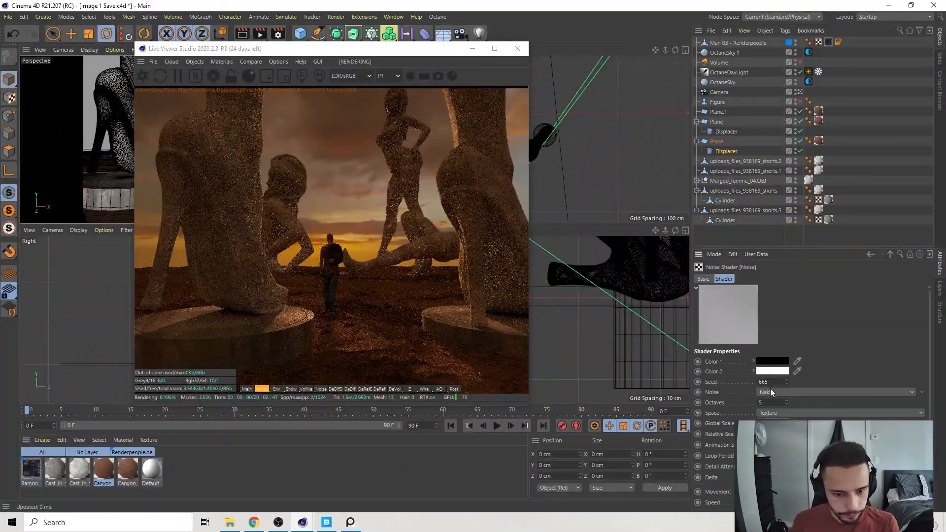
Bring up the reference image and compare it with the fog render in the Live Viewer.
{"action": "key", "text": "alt+Tab"}
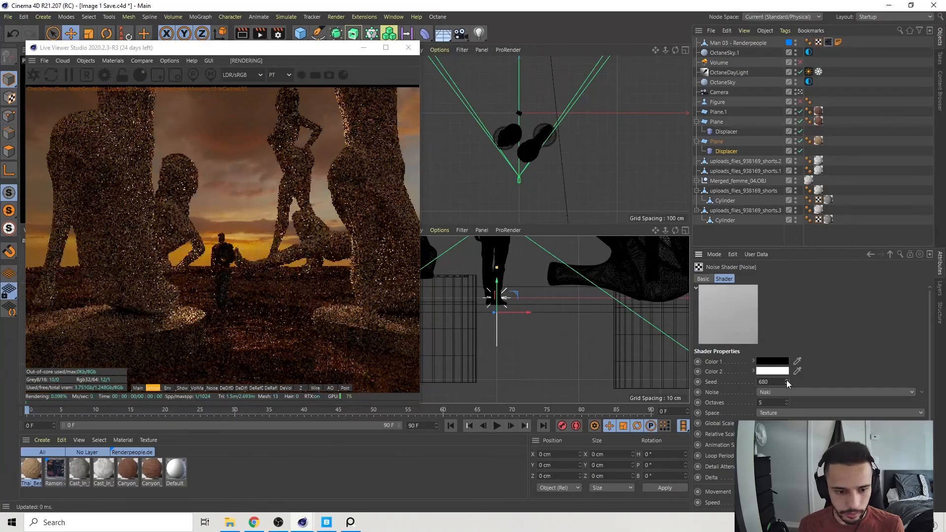
{"action": "left_click", "coordinate": [279, 523]}
{"action": "left_click", "coordinate": [287, 525]}
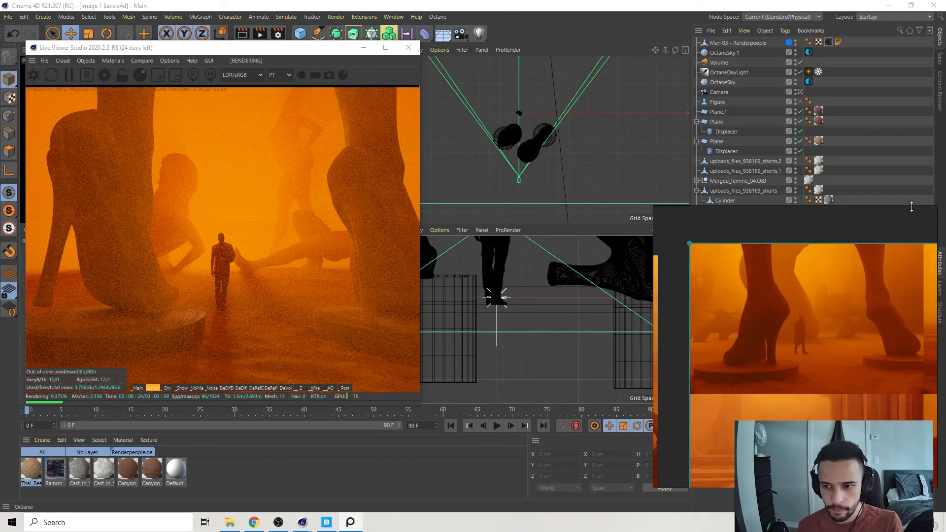
{"action": "left_click", "coordinate": [902, 188]}
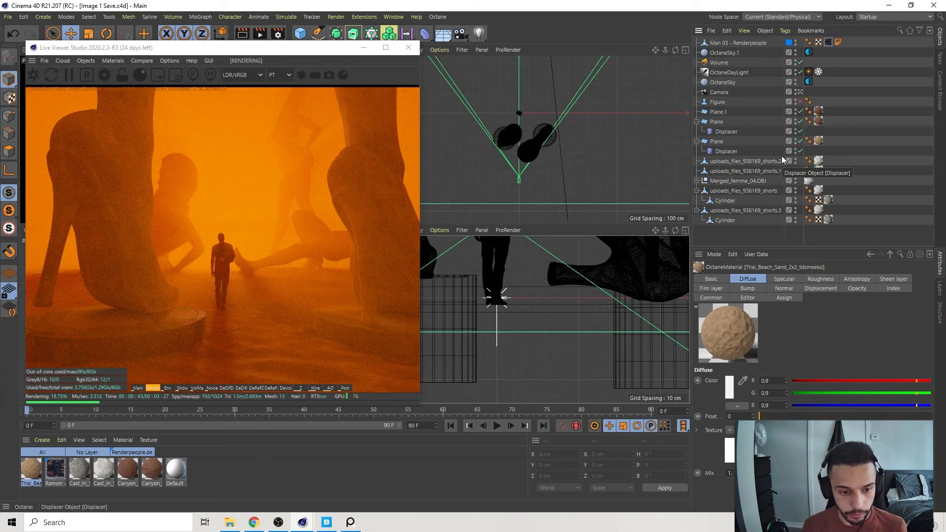
Save the scene file and render it to the Picture Viewer.
{"action": "key", "text": "ctrl+s"}
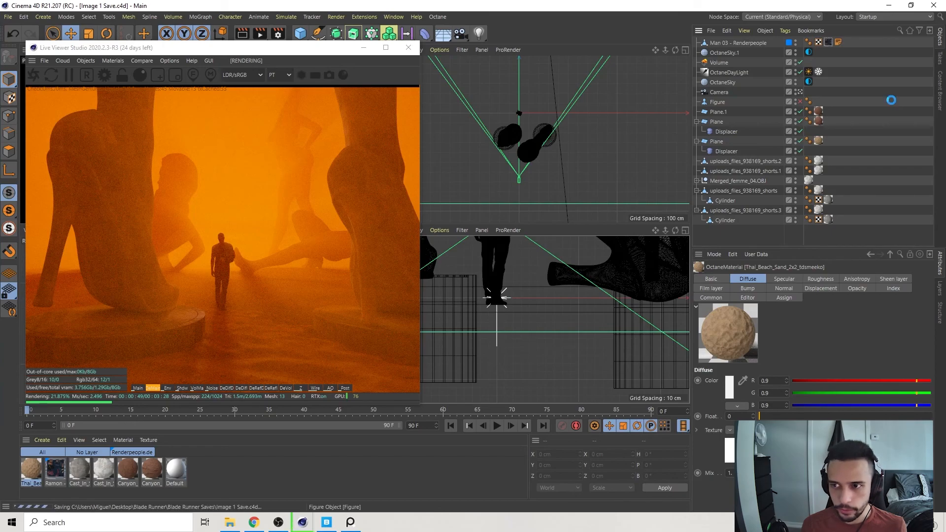
{"action": "left_click_drag", "start_coordinate": [314, 43], "coordinate": [322, 83]}
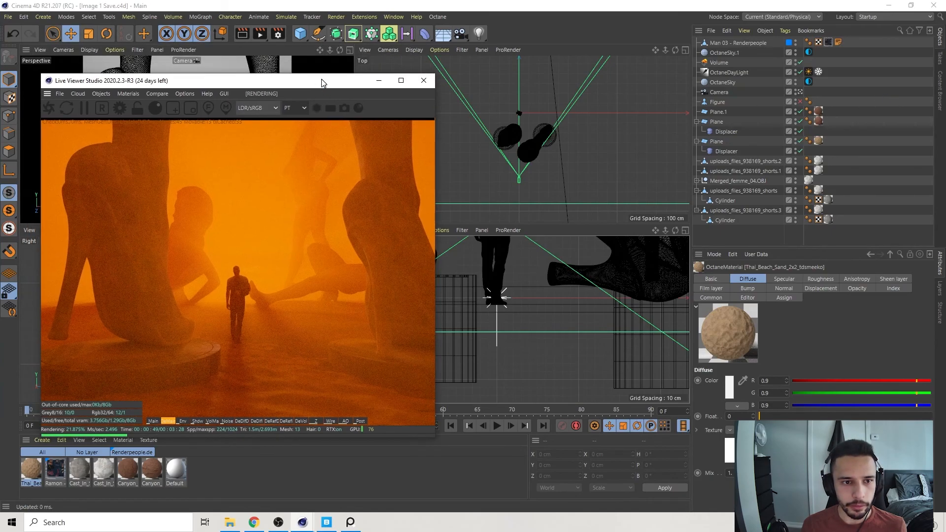
{"action": "left_click", "coordinate": [260, 37]}
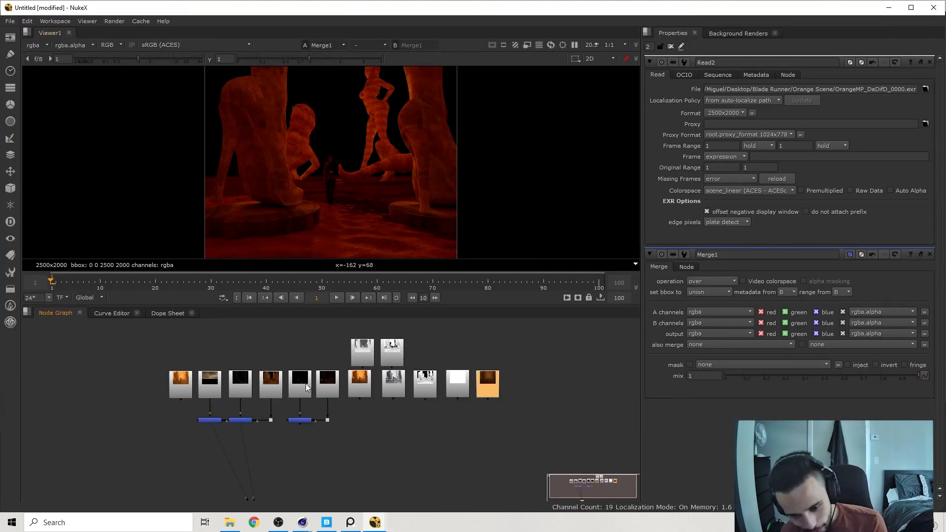
In NukeX, inspect the main pass's Read node and browse the OrangeMP EXR files in its source folder without replacing the file.
{"action": "middle_click_drag", "start_coordinate": [425, 431], "coordinate": [455, 437]}
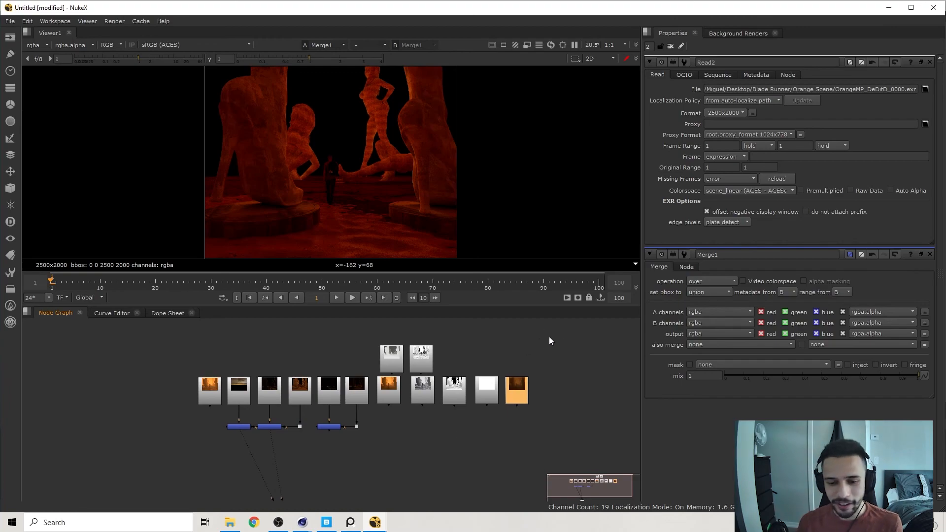
{"action": "double_click", "coordinate": [213, 395]}
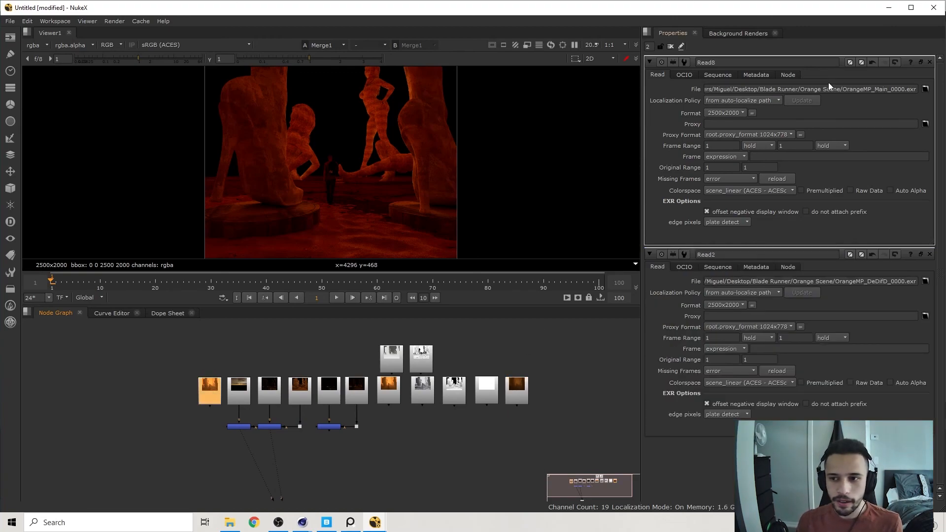
{"action": "left_click_drag", "start_coordinate": [583, 331], "coordinate": [163, 413]}
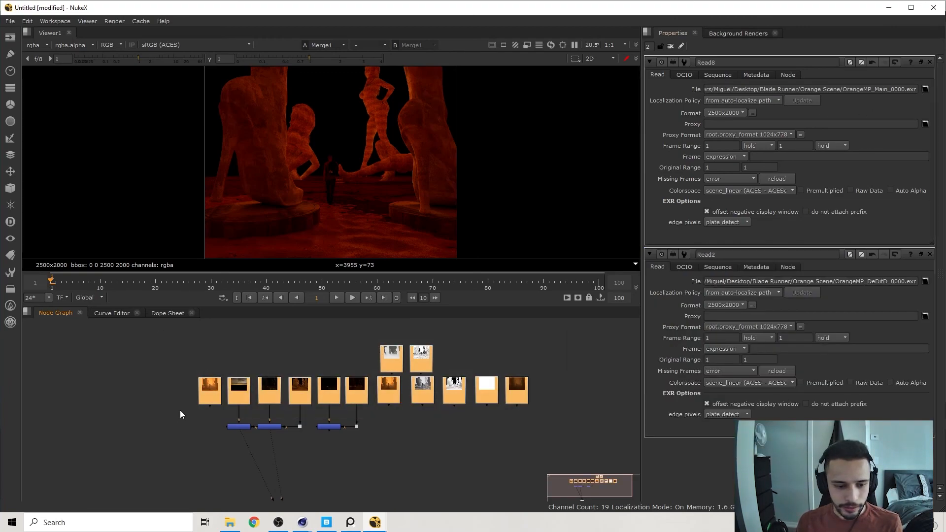
{"action": "left_click", "coordinate": [217, 384]}
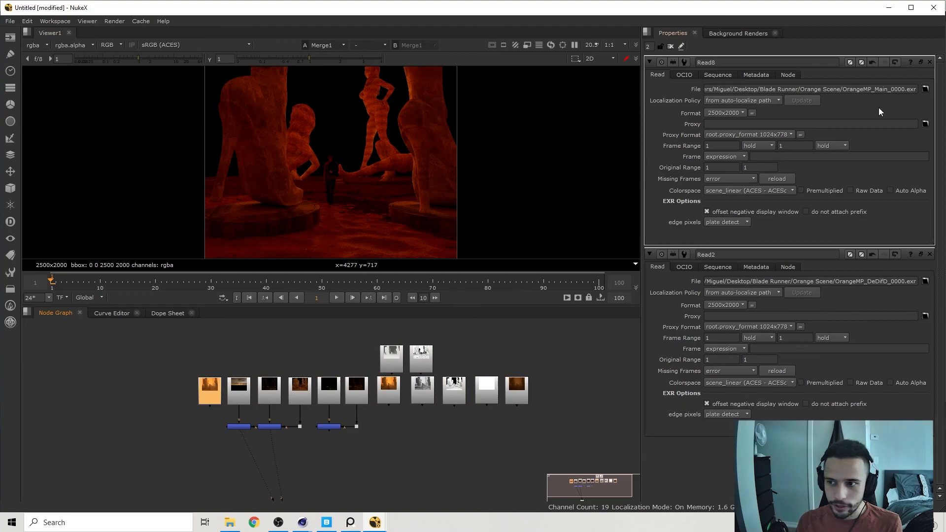
{"action": "left_click", "coordinate": [926, 89]}
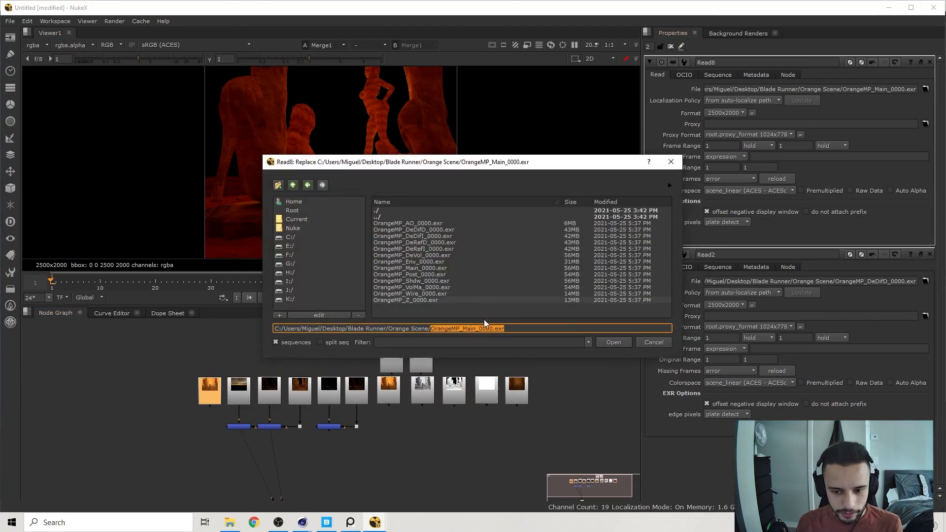
{"action": "left_click", "coordinate": [654, 343]}
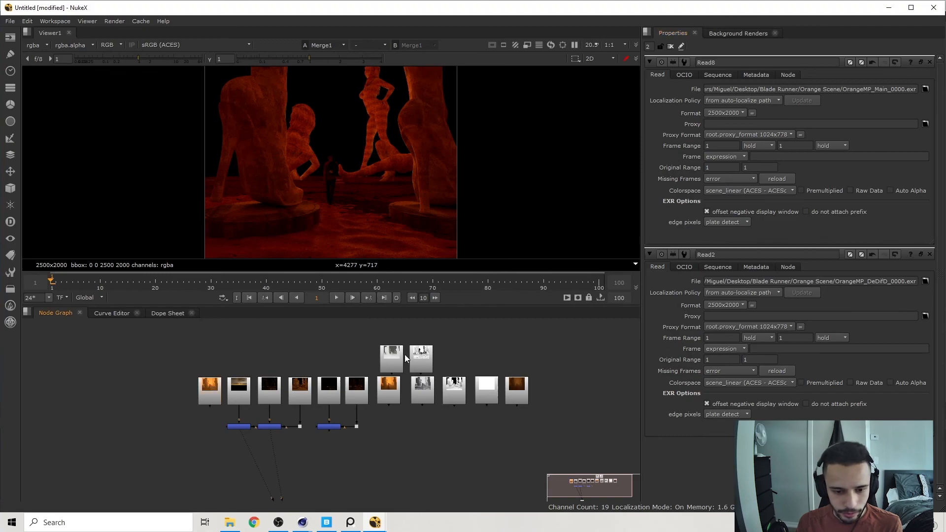
Open the VolMa pass's Read node and set its localization policy to on demand.
{"action": "double_click", "coordinate": [389, 353]}
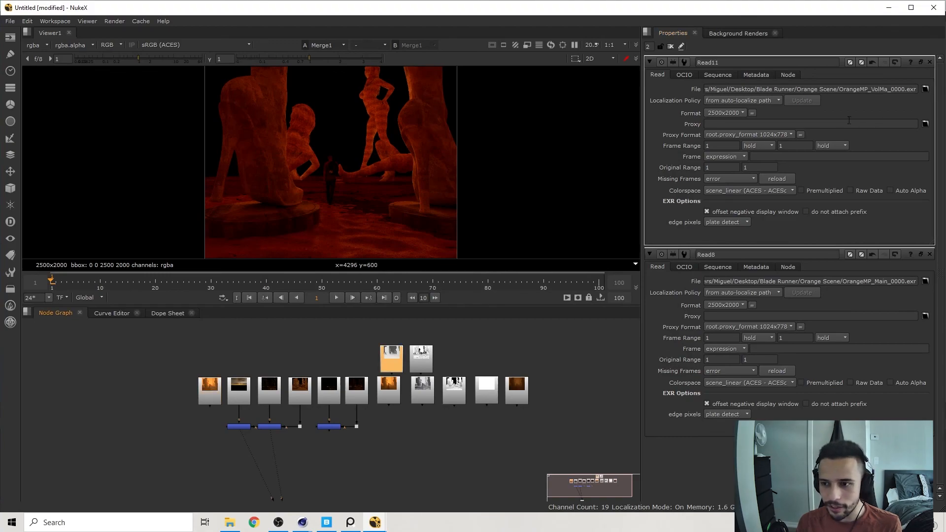
{"action": "left_click", "coordinate": [767, 100]}
{"action": "left_click", "coordinate": [763, 109]}
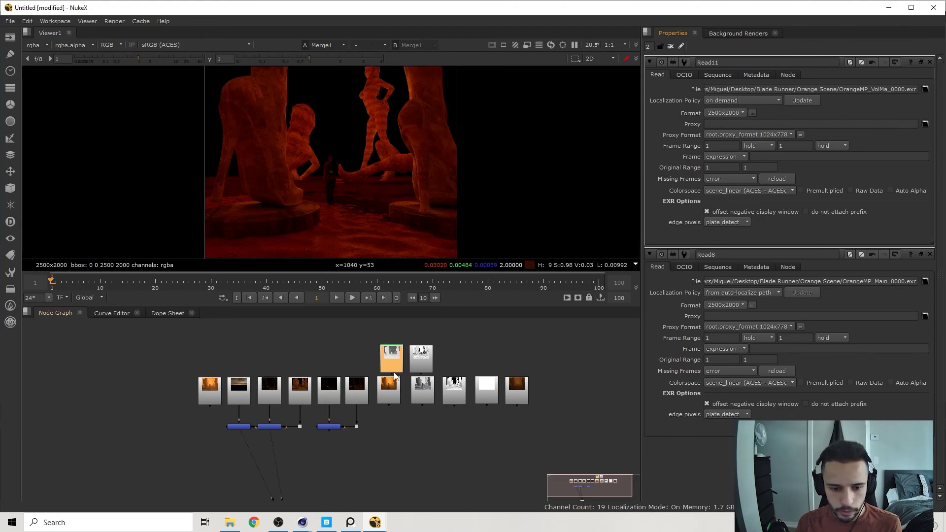
Open the Wire pass's Read node and set its localization policy to on demand.
{"action": "double_click", "coordinate": [421, 359]}
{"action": "left_click", "coordinate": [765, 101]}
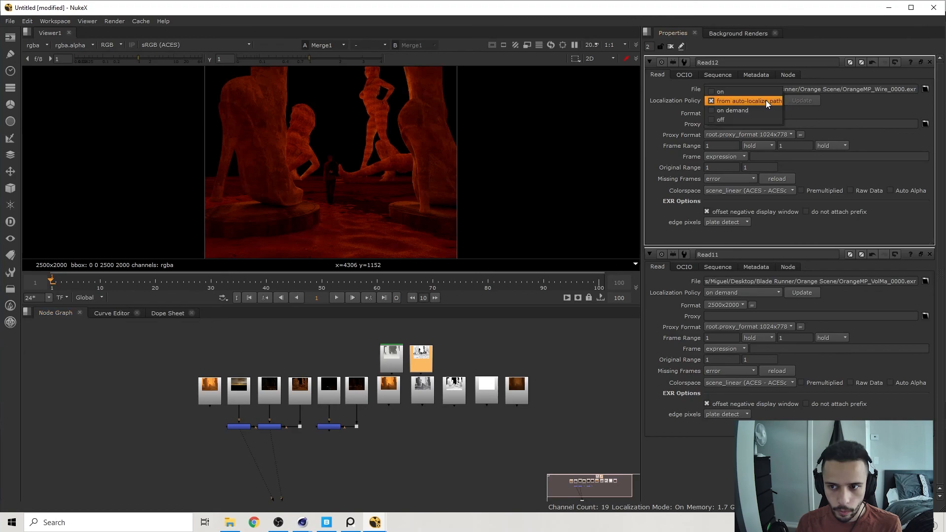
{"action": "left_click", "coordinate": [759, 110]}
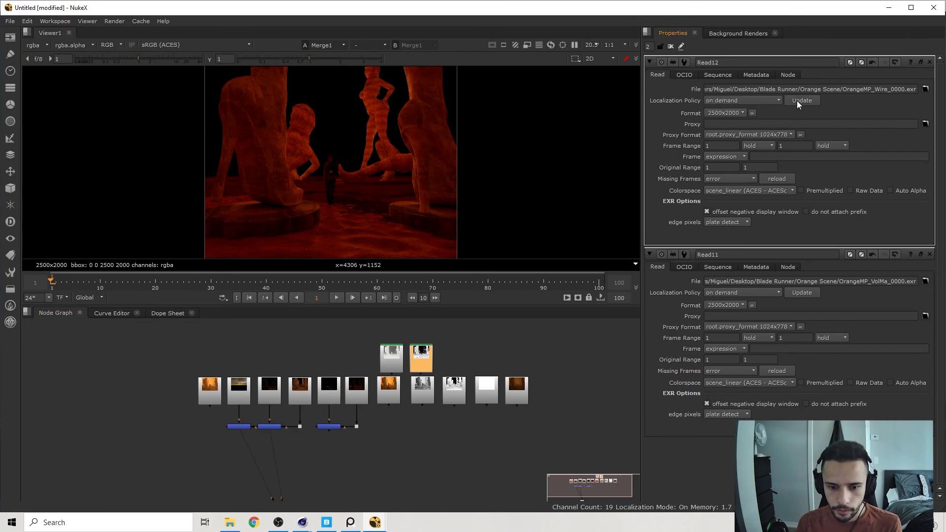
View the DeDifD pass's alpha, then set its Read node's localization policy to on demand and update it.
{"action": "left_click", "coordinate": [212, 390]}
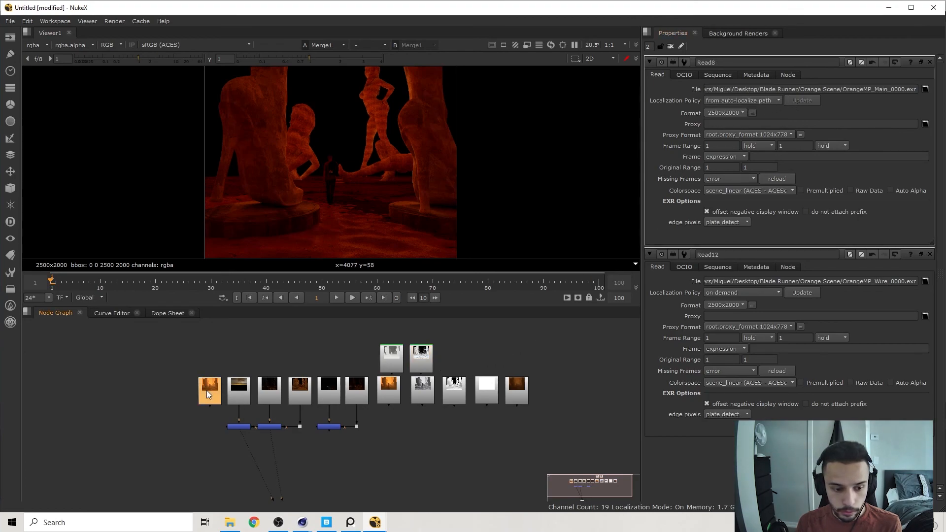
{"action": "double_click", "coordinate": [244, 391]}
{"action": "double_click", "coordinate": [276, 388]}
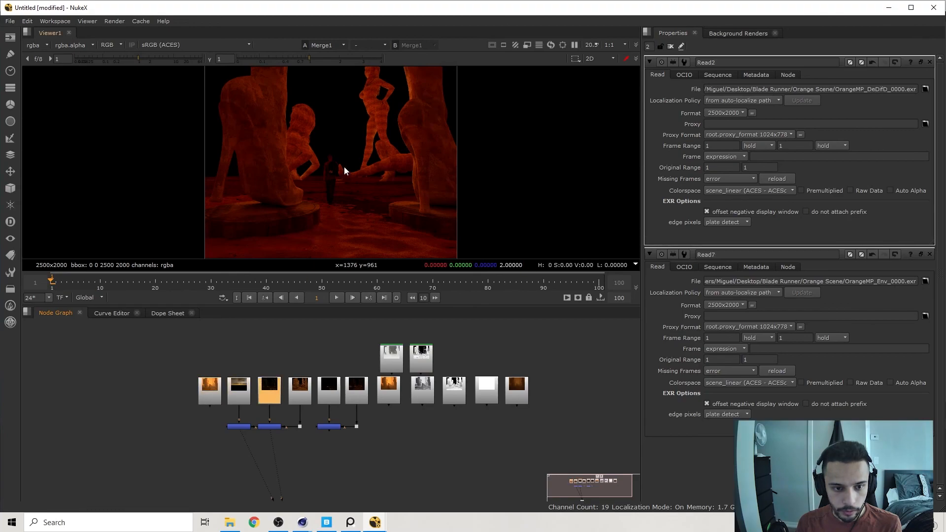
{"action": "key", "text": "a"}
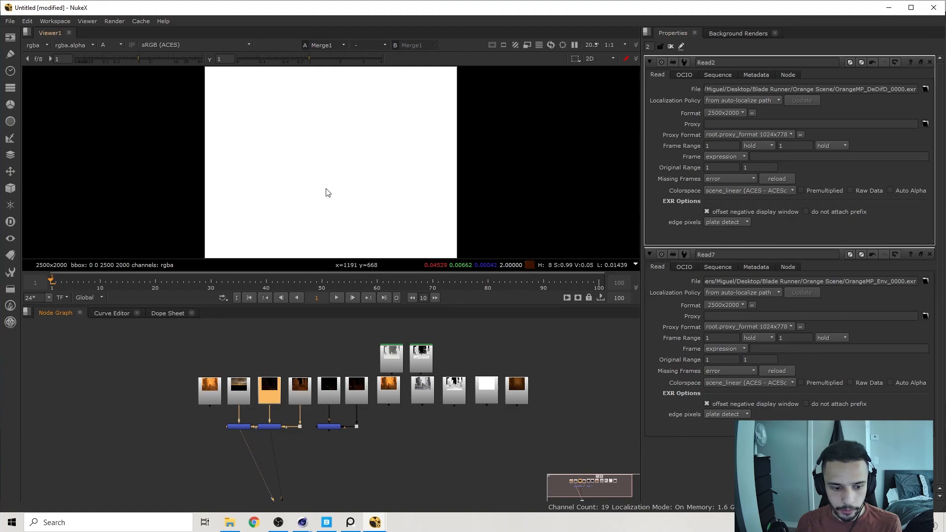
{"action": "key", "text": "1"}
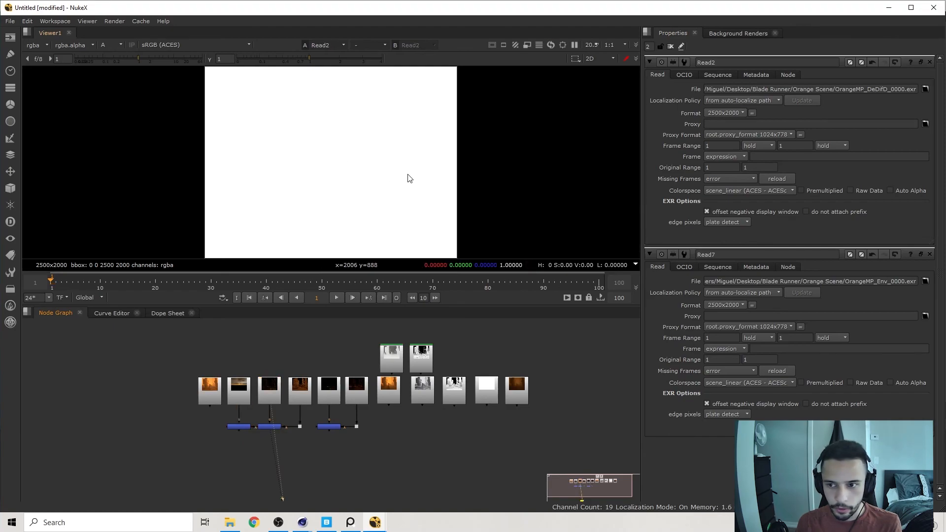
{"action": "left_click", "coordinate": [778, 101]}
{"action": "left_click", "coordinate": [749, 110]}
{"action": "left_click", "coordinate": [802, 100]}
Set the localization policy of the Env pass and the remaining Read nodes to on demand and update them.
{"action": "double_click", "coordinate": [239, 389]}
{"action": "left_click", "coordinate": [758, 102]}
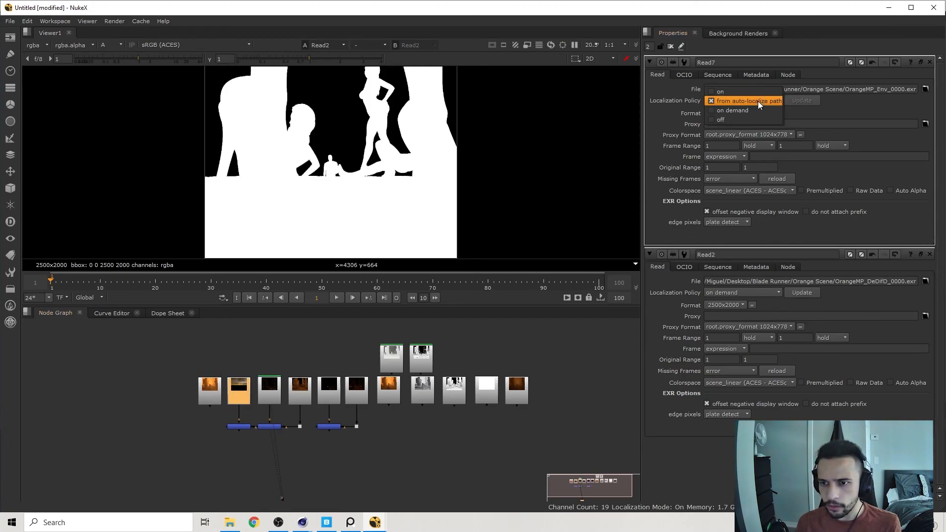
{"action": "left_click", "coordinate": [804, 102]}
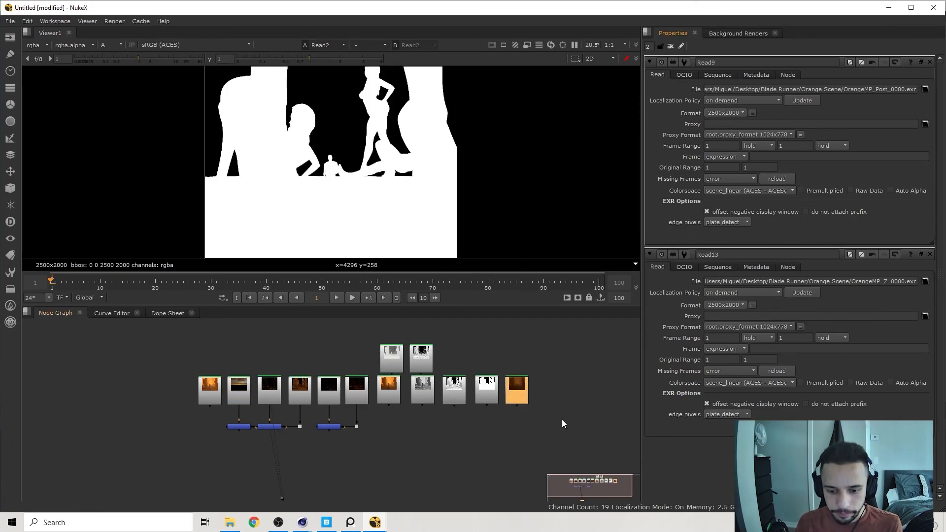
{"action": "left_click_drag", "start_coordinate": [565, 431], "coordinate": [177, 380]}
{"action": "left_click", "coordinate": [404, 408]}
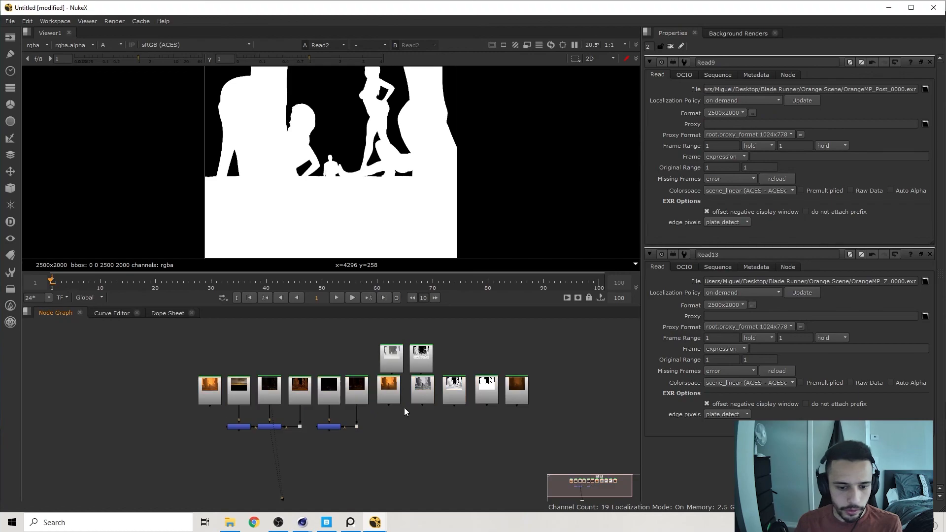
Return the viewer to full colour and display the output of the Merge node below the Env pass.
{"action": "key", "text": "a"}
{"action": "middle_click_drag", "start_coordinate": [208, 429], "coordinate": [221, 370]}
{"action": "left_click", "coordinate": [256, 371]}
{"action": "key", "text": "1"}
{"action": "left_click", "coordinate": [257, 425]}
{"action": "key", "text": "2"}
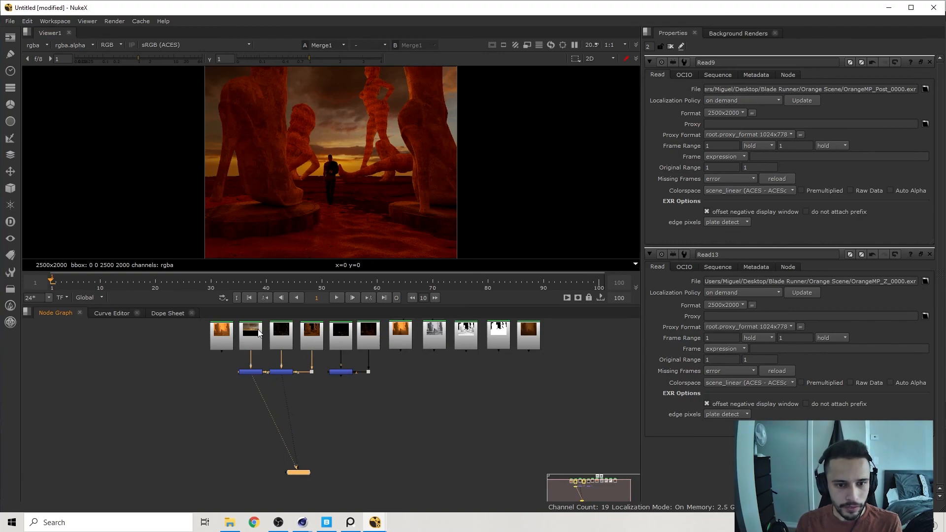
Add a Merge node below Merge1 and connect the Merge3 output to its A input through a dot.
{"action": "middle_click_drag", "start_coordinate": [346, 408], "coordinate": [369, 397]}
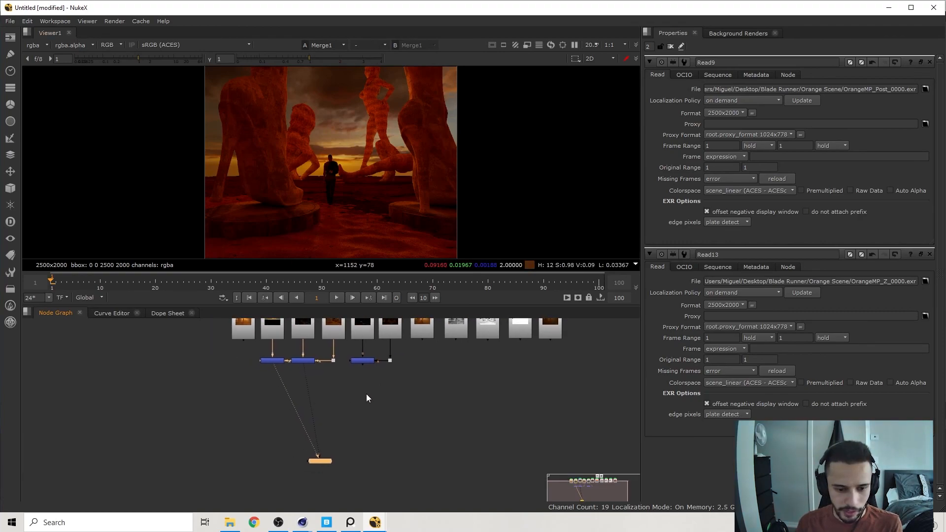
{"action": "left_click", "coordinate": [266, 391]}
{"action": "scroll", "coordinate": [272, 365], "scroll_direction": "up", "scroll_amount": 2}
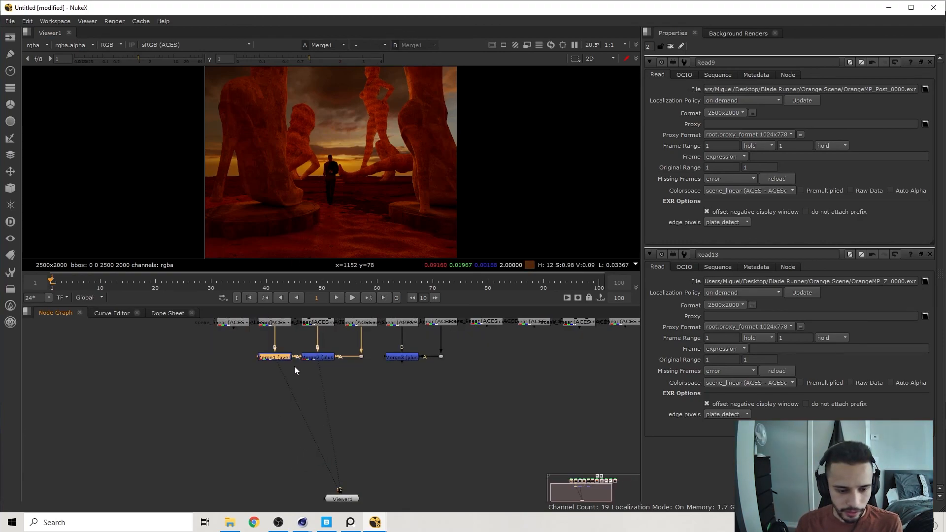
{"action": "middle_click_drag", "start_coordinate": [290, 370], "coordinate": [282, 412]}
{"action": "key", "text": "m"}
{"action": "left_click_drag", "start_coordinate": [493, 397], "coordinate": [390, 395]}
{"action": "left_click_drag", "start_coordinate": [315, 426], "coordinate": [392, 451], "text": "ctrl"}
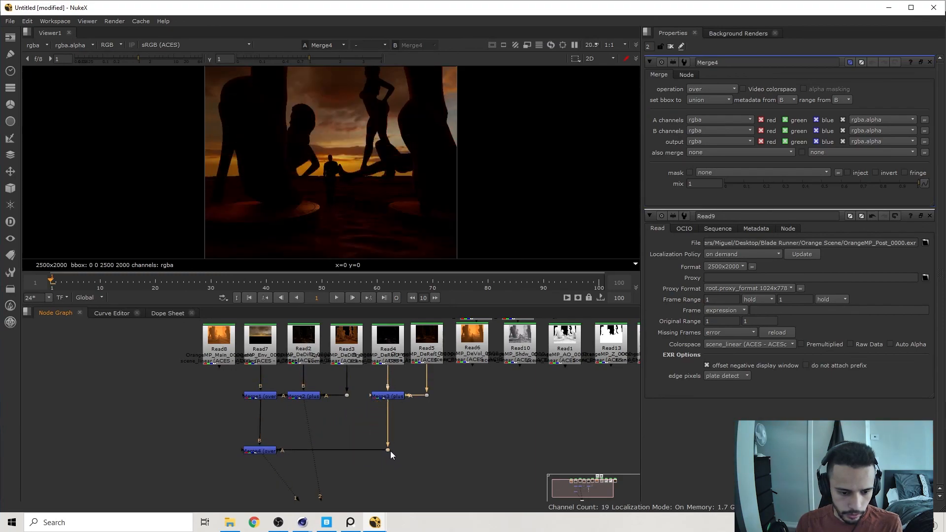
Set the operation of the new Merge node to plus and straighten the node layout around it.
{"action": "left_click", "coordinate": [263, 451]}
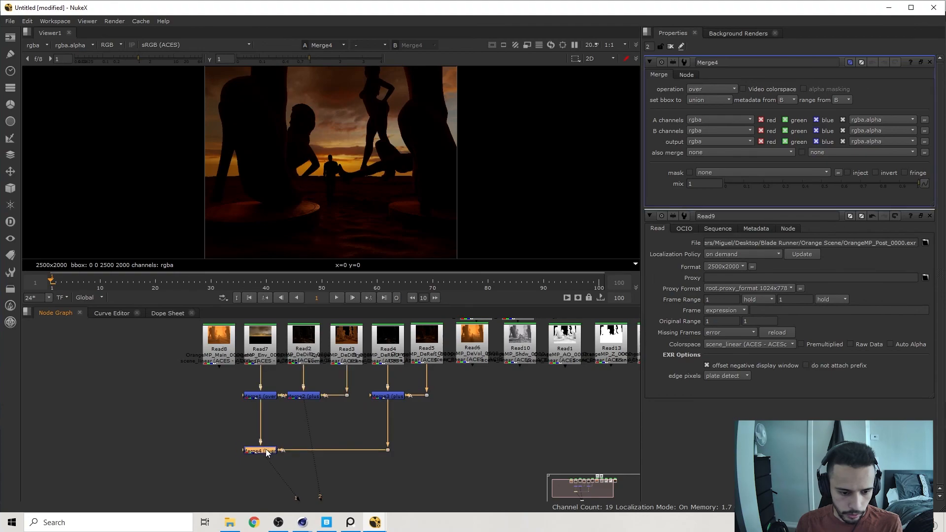
{"action": "left_click", "coordinate": [724, 88]}
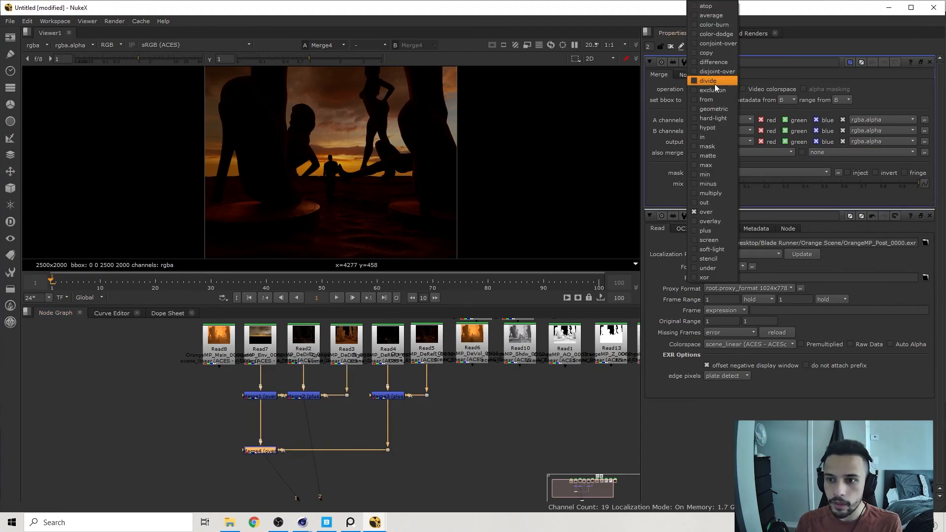
{"action": "left_click", "coordinate": [703, 231]}
{"action": "left_click", "coordinate": [241, 481]}
{"action": "middle_click_drag", "start_coordinate": [241, 482], "coordinate": [244, 449]}
{"action": "left_click_drag", "start_coordinate": [333, 484], "coordinate": [334, 482]}
{"action": "middle_click_drag", "start_coordinate": [369, 462], "coordinate": [386, 475]}
{"action": "middle_click_drag", "start_coordinate": [458, 440], "coordinate": [428, 417]}
{"action": "scroll", "coordinate": [412, 444], "scroll_direction": "down", "scroll_amount": 1}
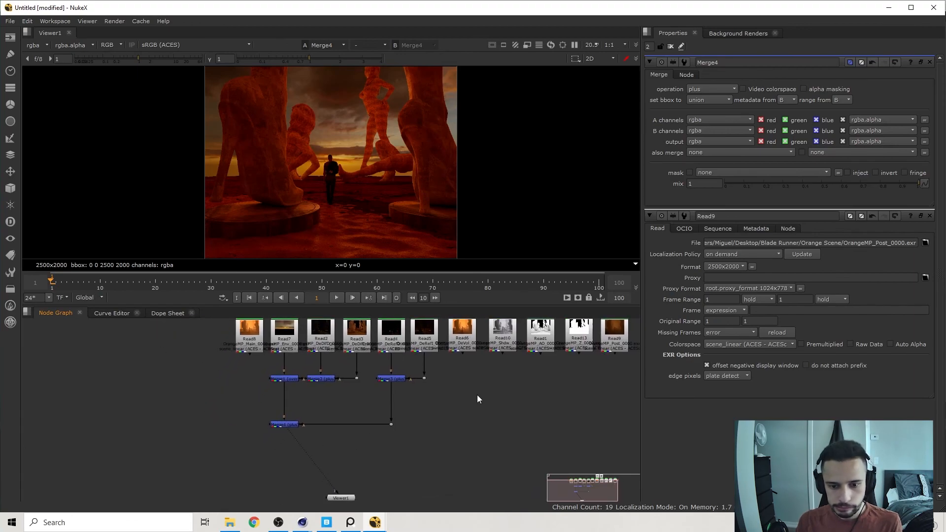
Paste another Merge node below Merge4 and connect the DeVol pass to it through a dot.
{"action": "middle_click_drag", "start_coordinate": [472, 343], "coordinate": [455, 428]}
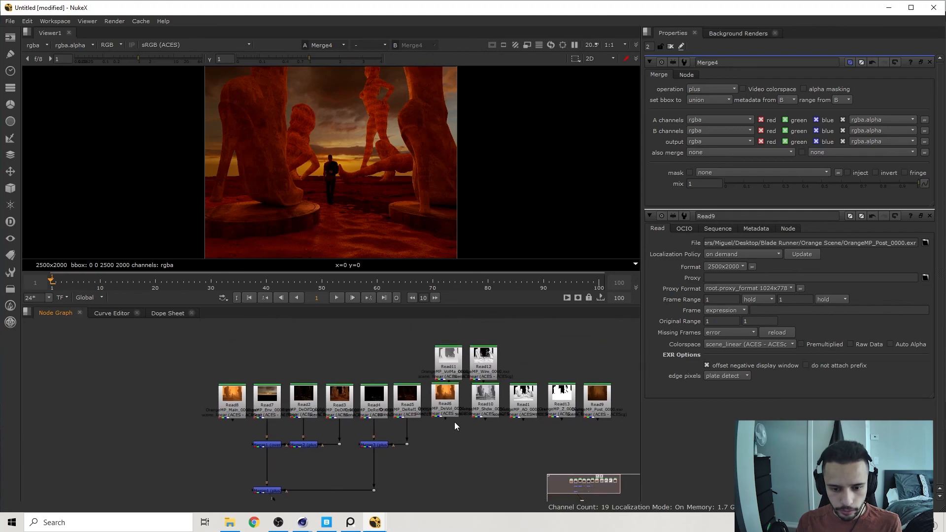
{"action": "left_click", "coordinate": [452, 350]}
{"action": "scroll", "coordinate": [444, 399], "scroll_direction": "up", "scroll_amount": 5}
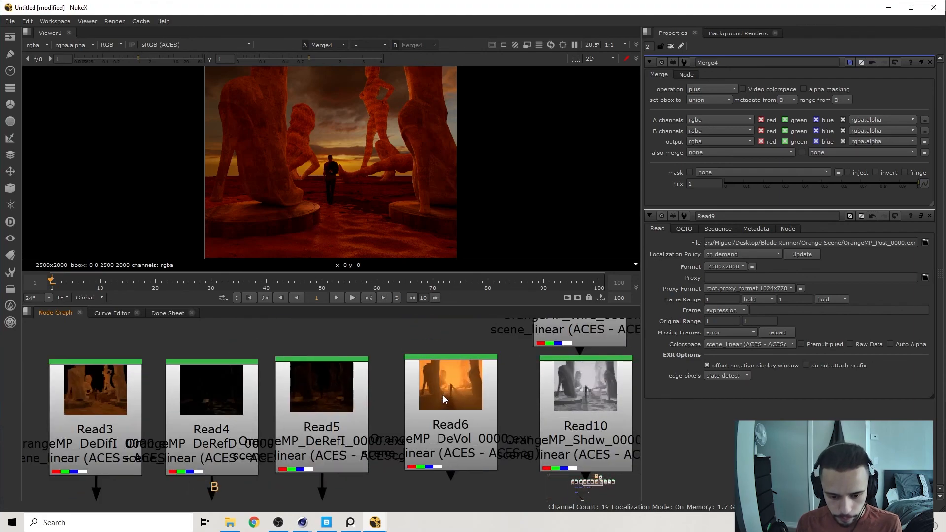
{"action": "scroll", "coordinate": [443, 396], "scroll_direction": "down", "scroll_amount": 6}
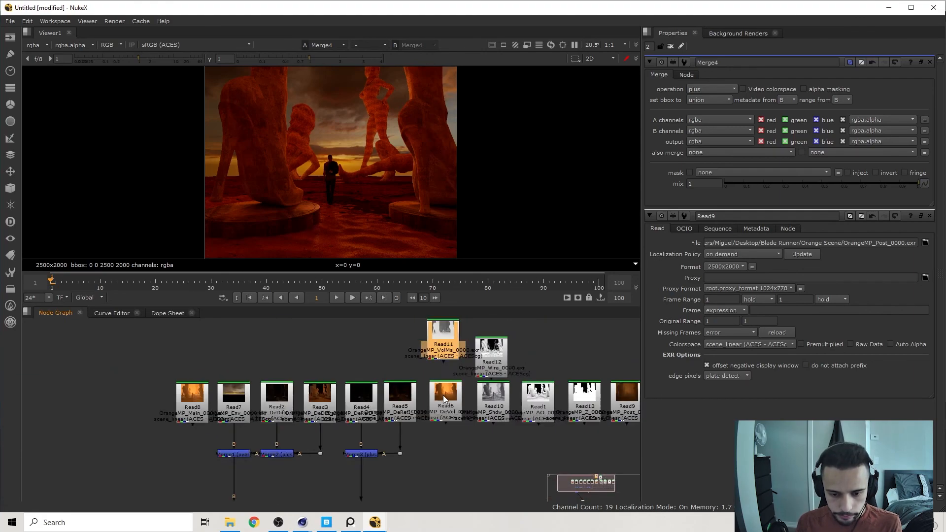
{"action": "middle_click_drag", "start_coordinate": [434, 425], "coordinate": [446, 379]}
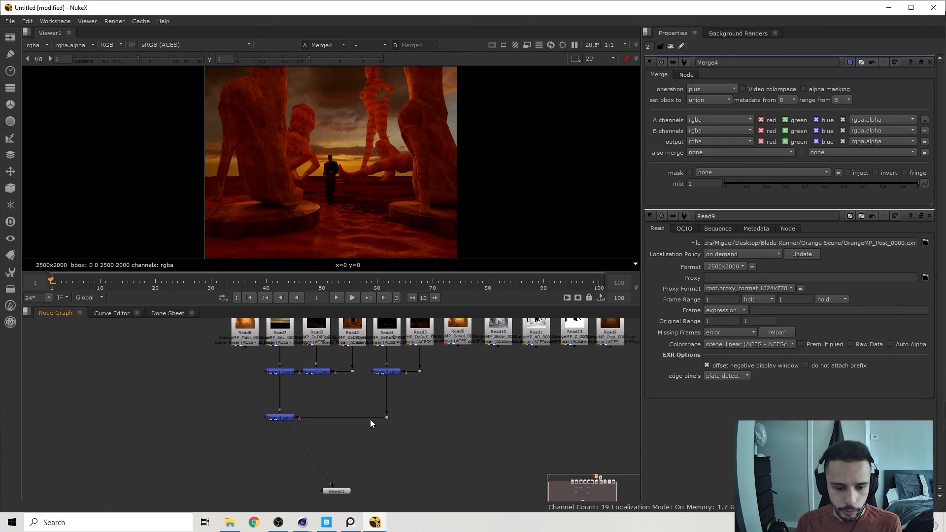
{"action": "left_click_drag", "start_coordinate": [336, 491], "coordinate": [280, 493]}
{"action": "middle_click_drag", "start_coordinate": [296, 436], "coordinate": [286, 464]}
{"action": "key", "text": "ctrl+v"}
{"action": "left_click_drag", "start_coordinate": [292, 476], "coordinate": [450, 355]}
{"action": "left_click_drag", "start_coordinate": [372, 425], "coordinate": [451, 476], "text": "ctrl"}
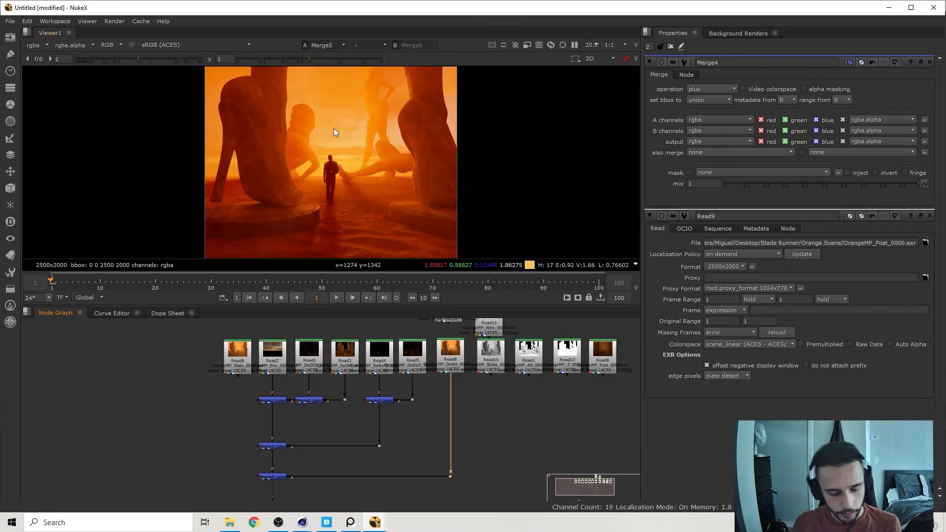
Set the operation of the DeVol pass's Merge node to over.
{"action": "double_click", "coordinate": [273, 476]}
{"action": "left_click", "coordinate": [712, 90]}
{"action": "middle_click_drag", "start_coordinate": [375, 453], "coordinate": [379, 407]}
{"action": "left_click", "coordinate": [502, 410]}
Move the Wire, Shdw, AO, Z and Post Read nodes aside, place the VolMa Read node beside DeVol, and view it.
{"action": "middle_click_drag", "start_coordinate": [316, 163], "coordinate": [324, 176]}
{"action": "middle_click_drag", "start_coordinate": [252, 379], "coordinate": [122, 482]}
{"action": "left_click_drag", "start_coordinate": [515, 451], "coordinate": [347, 347]}
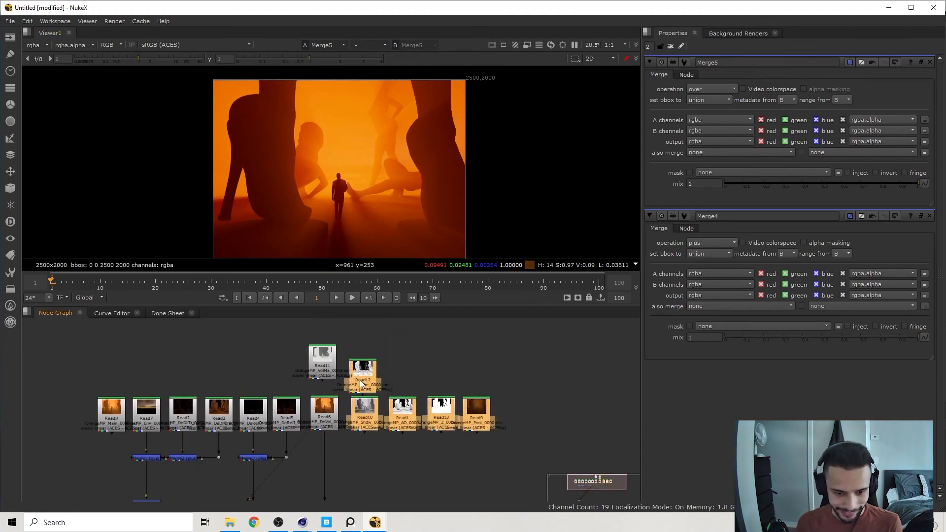
{"action": "left_click_drag", "start_coordinate": [363, 410], "coordinate": [533, 396]}
{"action": "left_click_drag", "start_coordinate": [321, 359], "coordinate": [363, 412]}
{"action": "key", "text": "2"}
Add an Invert node below the VolMa pass and set its channels to rgb.
{"action": "middle_click_drag", "start_coordinate": [392, 443], "coordinate": [424, 415]}
{"action": "key", "text": "Tab"}
{"action": "type", "text": "inv"}
{"action": "key", "text": "Return"}
{"action": "left_click", "coordinate": [720, 89]}
{"action": "left_click", "coordinate": [721, 127]}
{"action": "key", "text": "a"}
{"action": "left_click", "coordinate": [720, 89]}
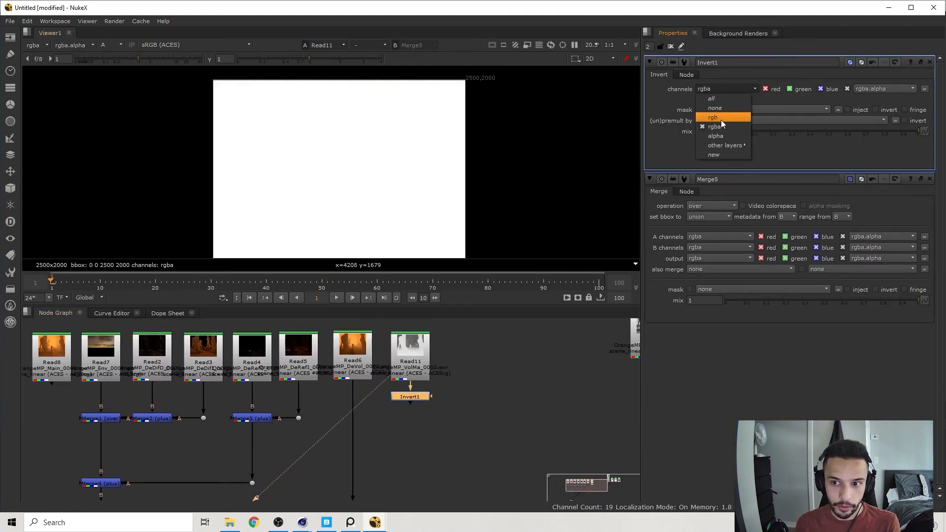
{"action": "left_click", "coordinate": [722, 114]}
{"action": "key", "text": "a"}
{"action": "middle_click_drag", "start_coordinate": [414, 451], "coordinate": [481, 440]}
{"action": "left_click", "coordinate": [478, 427]}
{"action": "key", "text": "Tab"}
{"action": "type", "text": "copy"}
{"action": "key", "text": "Return"}
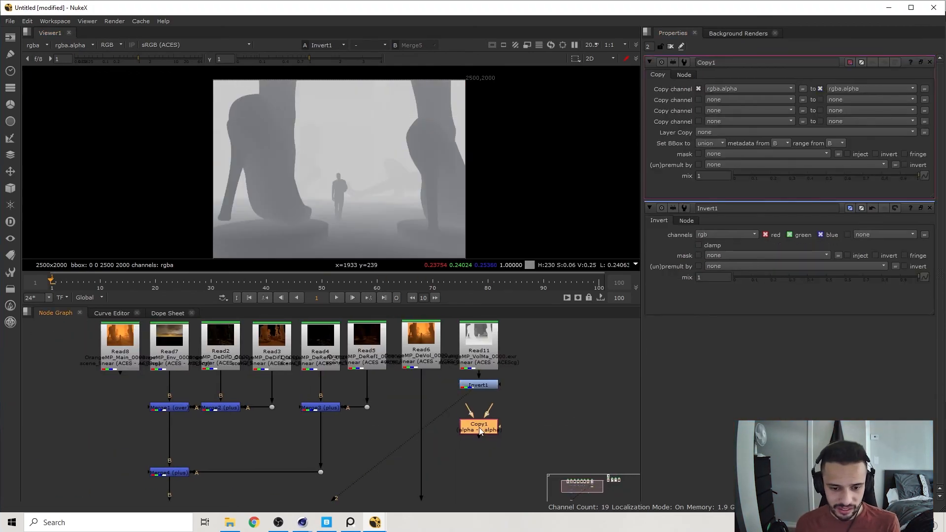
{"action": "key", "text": "Delete"}
Add a ShuffleCopy node below the Invert node, with the inverted VolMa pass as input 1 and DeVol as input 2.
{"action": "left_click", "coordinate": [477, 385]}
{"action": "key", "text": "Tab"}
{"action": "type", "text": "shuf"}
{"action": "key", "text": "Down"}
{"action": "key", "text": "Return"}
{"action": "middle_click_drag", "start_coordinate": [474, 386], "coordinate": [450, 381]}
{"action": "left_click_drag", "start_coordinate": [440, 391], "coordinate": [399, 345]}
{"action": "key", "text": "shift+x"}
Map the ShuffleCopy's red, green and blue from input 2 and its alpha from input 1's blue channel.
{"action": "left_click", "coordinate": [669, 120]}
{"action": "middle_click_drag", "start_coordinate": [502, 357], "coordinate": [456, 349]}
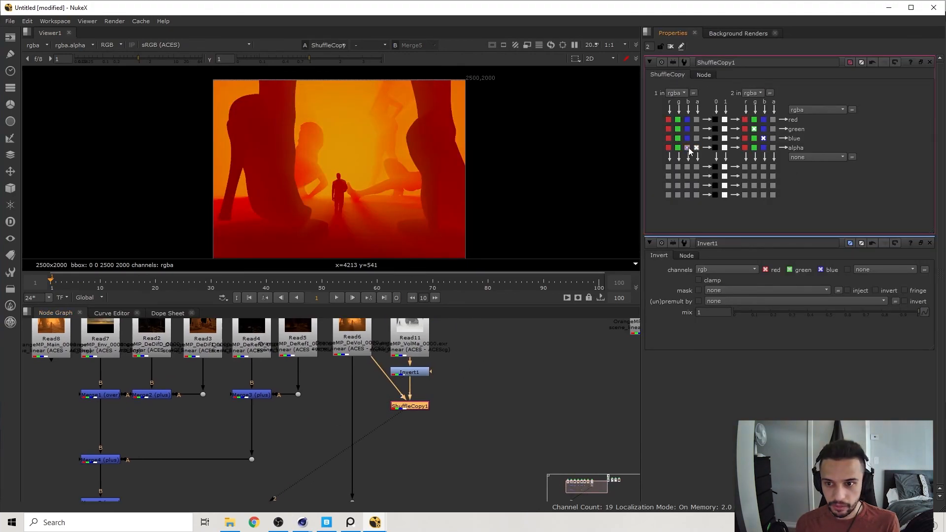
{"action": "left_click", "coordinate": [696, 139]}
{"action": "left_click", "coordinate": [696, 119]}
{"action": "left_click", "coordinate": [696, 130]}
{"action": "left_click", "coordinate": [697, 148]}
{"action": "scroll", "coordinate": [513, 348], "scroll_direction": "down", "scroll_amount": 4}
{"action": "middle_click_drag", "start_coordinate": [513, 350], "coordinate": [301, 354]}
{"action": "scroll", "coordinate": [301, 353], "scroll_direction": "down", "scroll_amount": 2}
Switch to Chrome, search for "luma key nuke", refine the search with "matte", and consult the "Track Matte" in Nuke video.
{"action": "key", "text": "alt+Tab"}
{"action": "key", "text": "alt+Tab"}
{"action": "left_click", "coordinate": [254, 523]}
{"action": "type", "text": "luma key nuke"}
{"action": "key", "text": "Return"}
{"action": "double_click", "coordinate": [111, 74]}
{"action": "type", "text": "matte"}
{"action": "key", "text": "Return"}
{"action": "left_click", "coordinate": [222, 169]}
{"action": "left_click", "coordinate": [241, 417]}
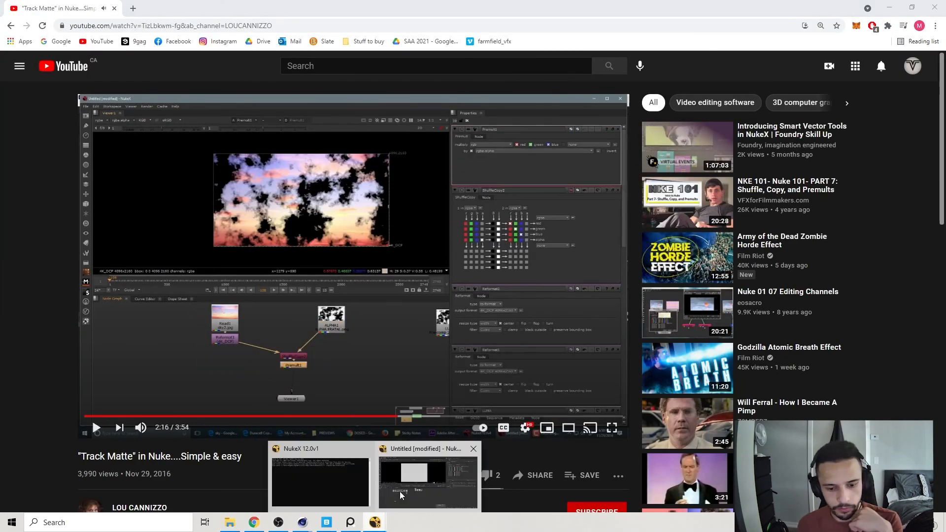
{"action": "left_click", "coordinate": [254, 523]}
In NukeX, set the ShuffleCopy's input 1 to rgb, add a Premult node below it, and view the result.
{"action": "left_click", "coordinate": [684, 94]}
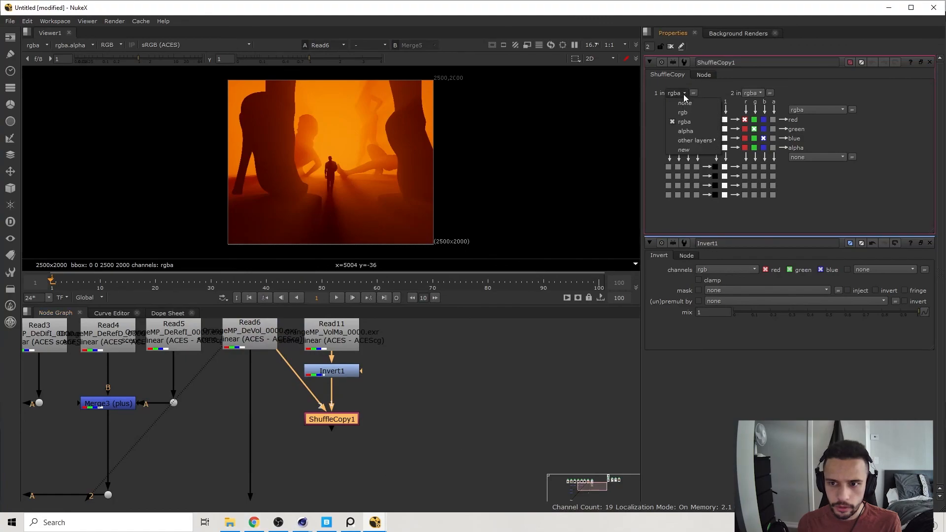
{"action": "left_click", "coordinate": [684, 113]}
{"action": "middle_click_drag", "start_coordinate": [377, 423], "coordinate": [330, 415]}
{"action": "key", "text": "Tab"}
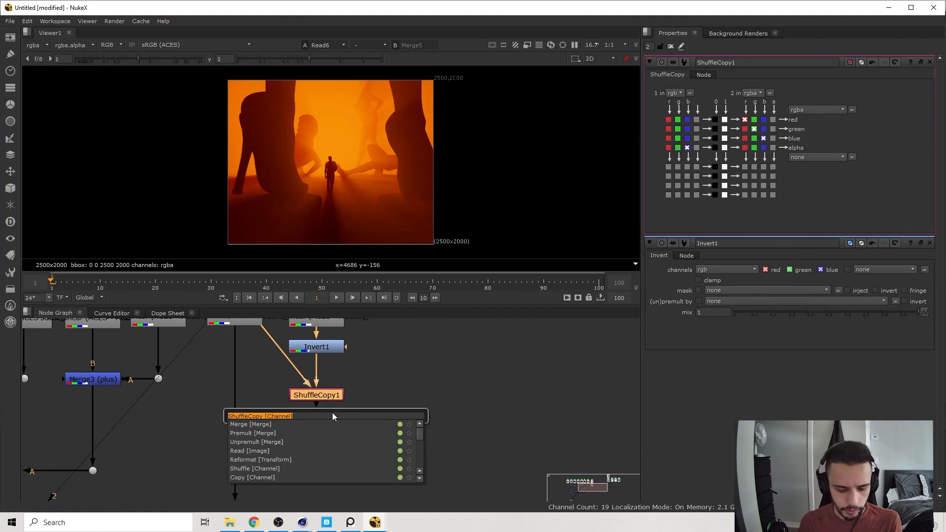
{"action": "type", "text": "prem"}
{"action": "key", "text": "Return"}
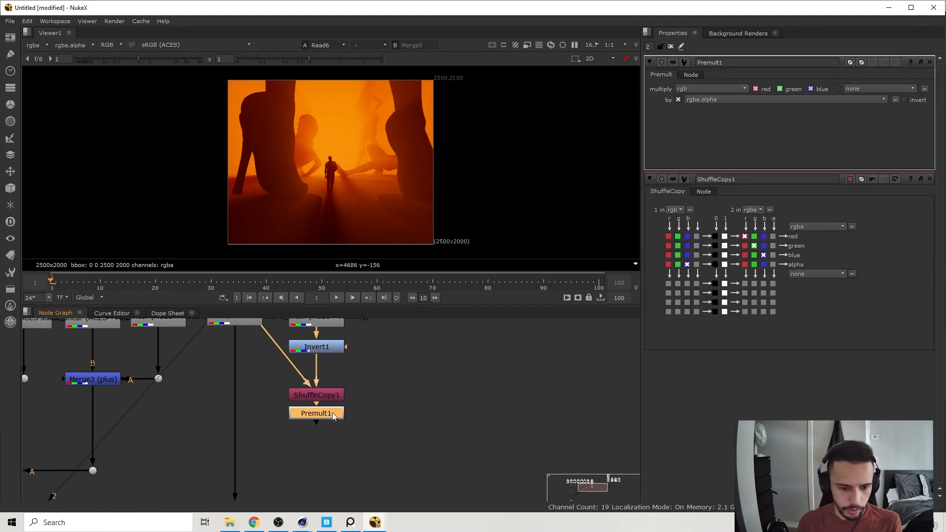
{"action": "key", "text": "2"}
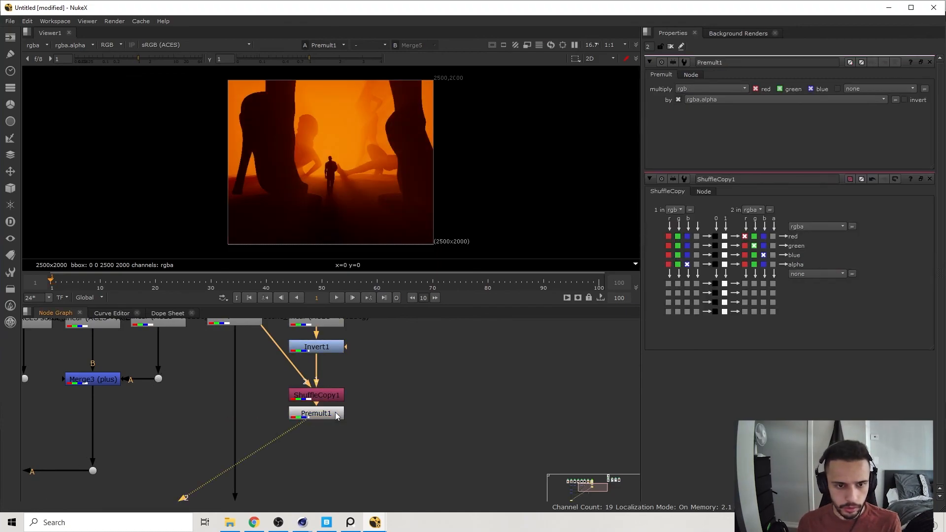
Space the Premult node further below the ShuffleCopy and compare its alpha with its colour output in the viewer.
{"action": "middle_click_drag", "start_coordinate": [374, 382], "coordinate": [399, 359]}
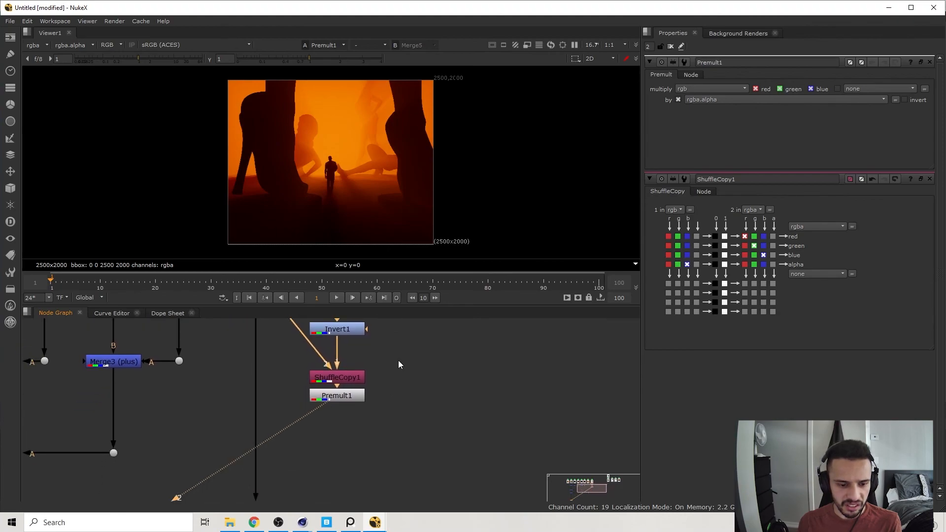
{"action": "left_click_drag", "start_coordinate": [353, 395], "coordinate": [350, 407]}
{"action": "mouse_move", "coordinate": [384, 366]}
{"action": "middle_mouse_down"}
{"action": "mouse_move", "coordinate": [385, 417]}
{"action": "mouse_move", "coordinate": [390, 374]}
{"action": "mouse_move", "coordinate": [386, 384]}
{"action": "middle_mouse_up"}
{"action": "key", "text": "a"}
{"action": "key", "text": "a"}
{"action": "key", "text": "a"}
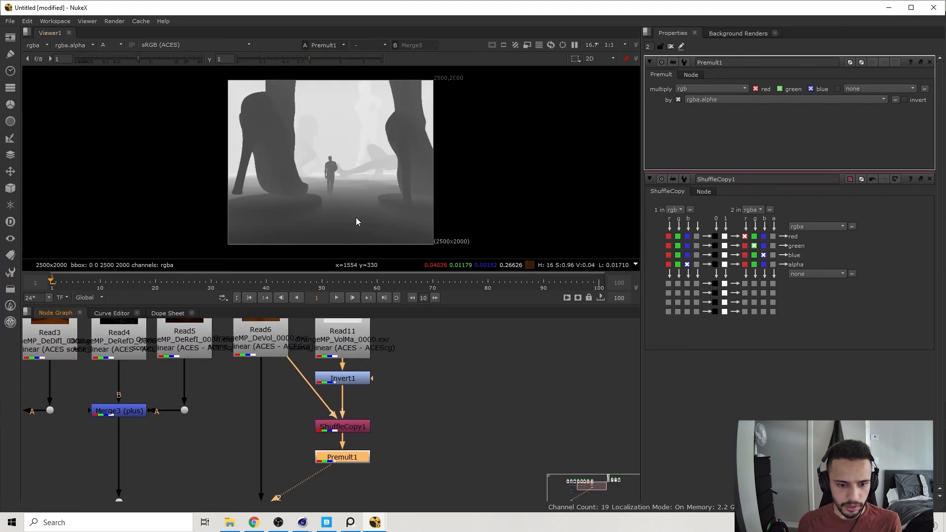
{"action": "key", "text": "a"}
View the VolMa Read and ShuffleCopy nodes, then check the Invert node's alpha channel.
{"action": "left_click", "coordinate": [347, 338]}
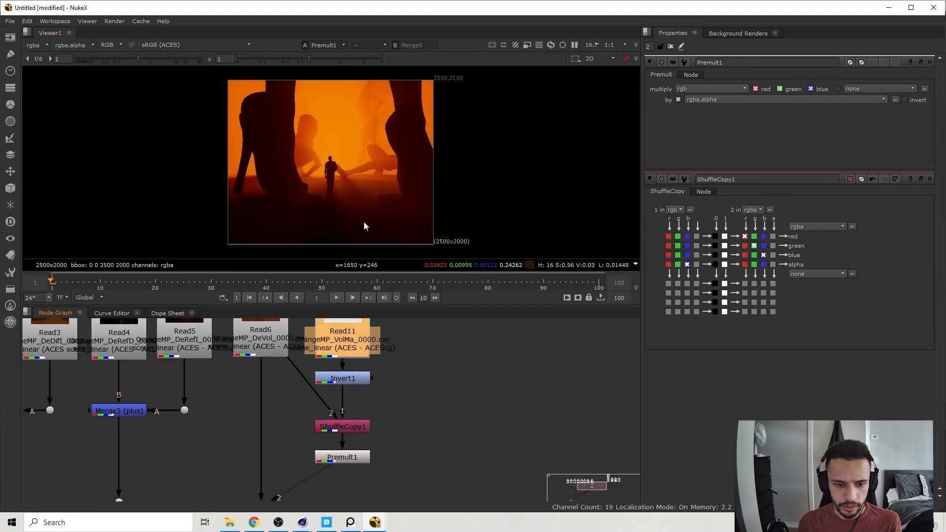
{"action": "key", "text": "2"}
{"action": "left_click", "coordinate": [347, 425]}
{"action": "key", "text": "2"}
{"action": "middle_click_drag", "start_coordinate": [397, 420], "coordinate": [369, 403]}
{"action": "key", "text": "a"}
{"action": "left_click", "coordinate": [344, 353]}
{"action": "key", "text": "2"}
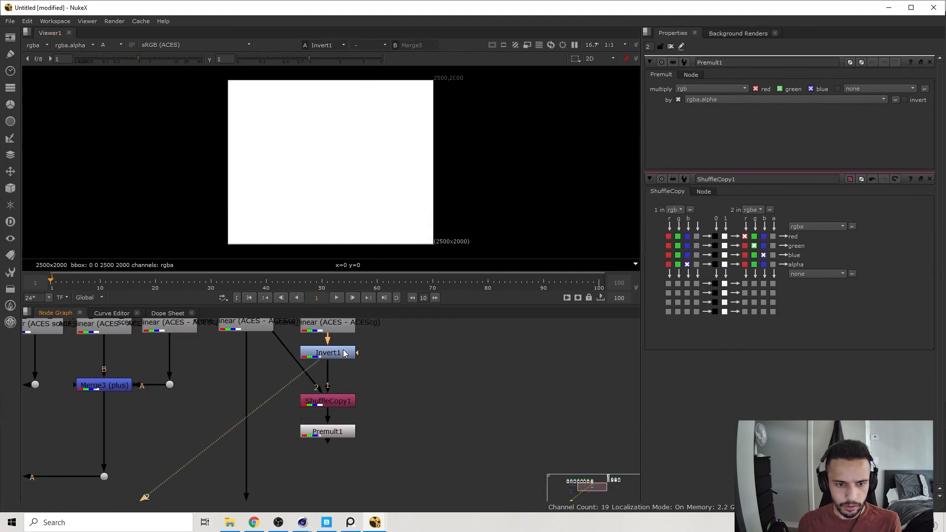
Compare the outputs of the DeVol Read, Invert, ShuffleCopy and Premult nodes one after another in the viewer.
{"action": "middle_click_drag", "start_coordinate": [343, 357], "coordinate": [346, 365]}
{"action": "left_click", "coordinate": [241, 333]}
{"action": "key", "text": "2"}
{"action": "left_click", "coordinate": [333, 362]}
{"action": "key", "text": "2"}
{"action": "left_click", "coordinate": [349, 412]}
{"action": "key", "text": "2"}
{"action": "left_click", "coordinate": [344, 441]}
{"action": "key", "text": "2"}
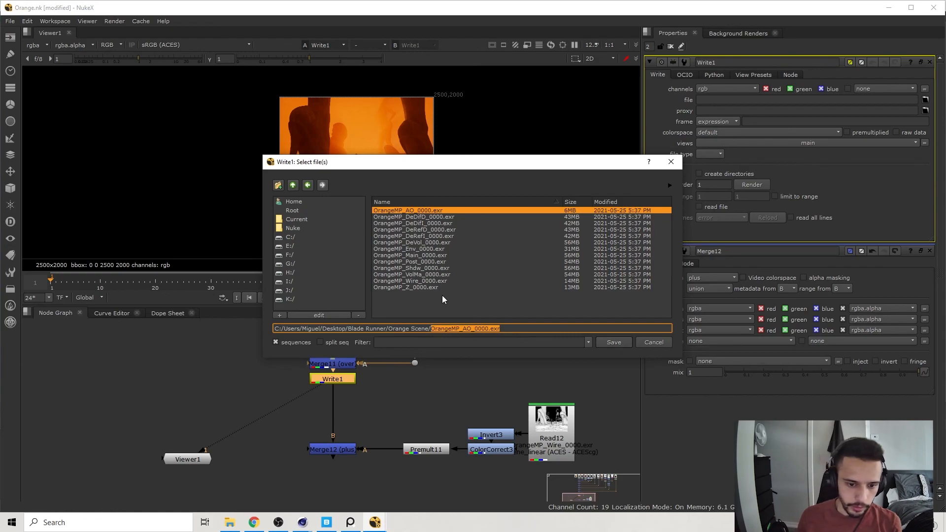
Set the Write node's output file to Orange Final.png in the Orange Scene folder.
{"action": "type", "text": "Orange"}
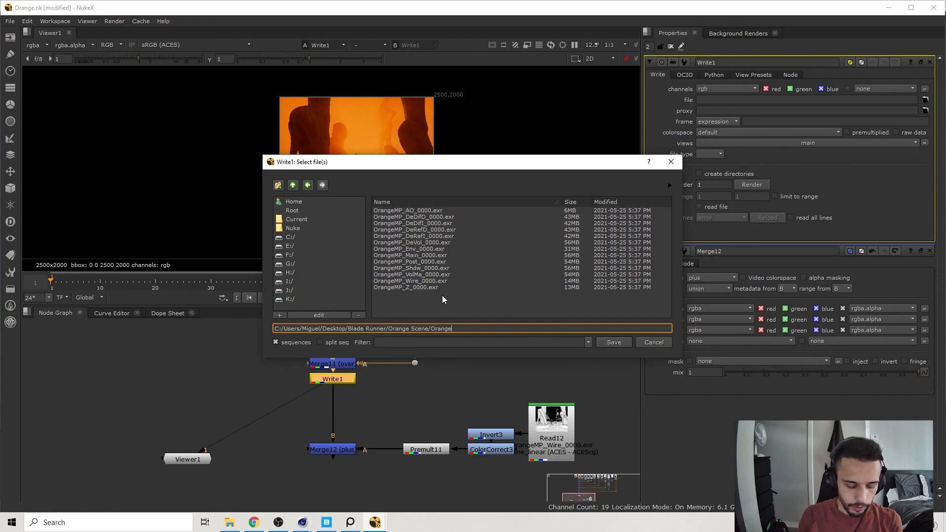
{"action": "type", "text": " Final.png"}
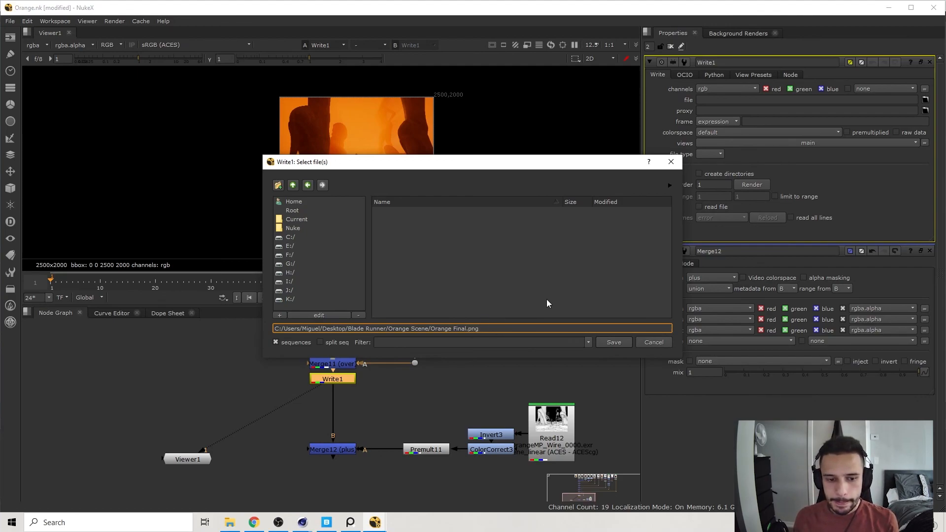
{"action": "left_click", "coordinate": [614, 342]}
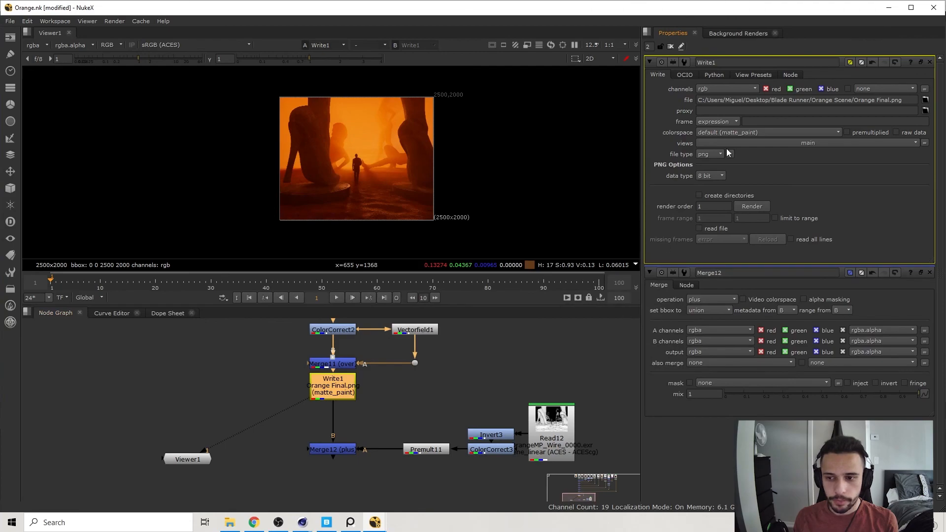
Set the PNG data type to 16 bit and render frame range 1-1 from the Write node.
{"action": "left_click", "coordinate": [710, 176]}
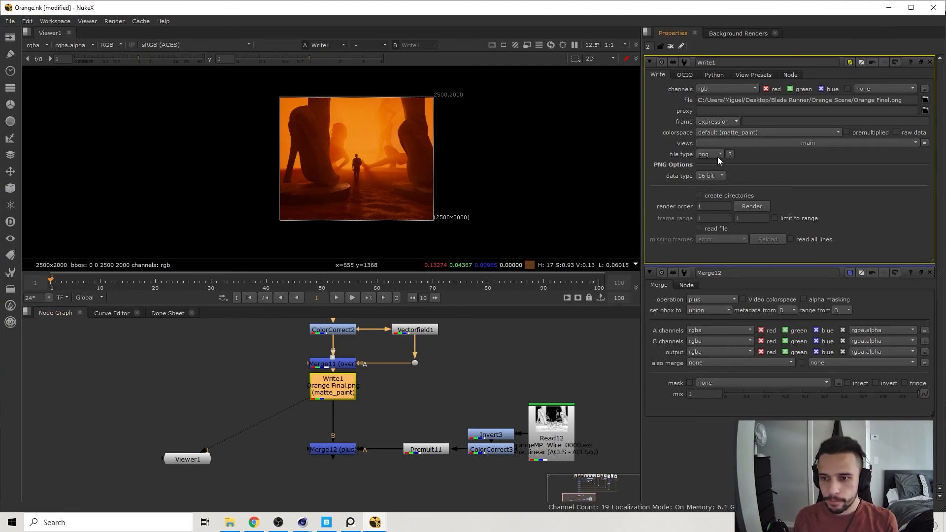
{"action": "left_click", "coordinate": [753, 207]}
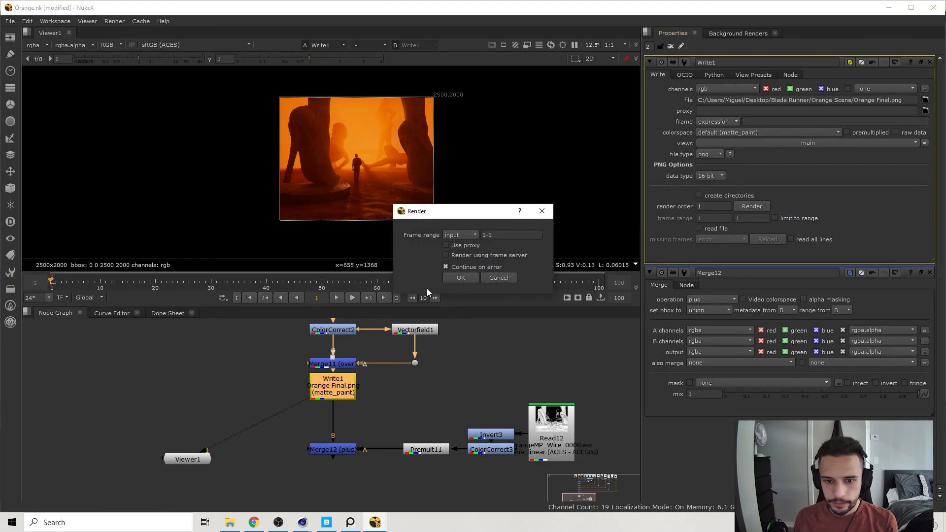
{"action": "left_click", "coordinate": [454, 276]}
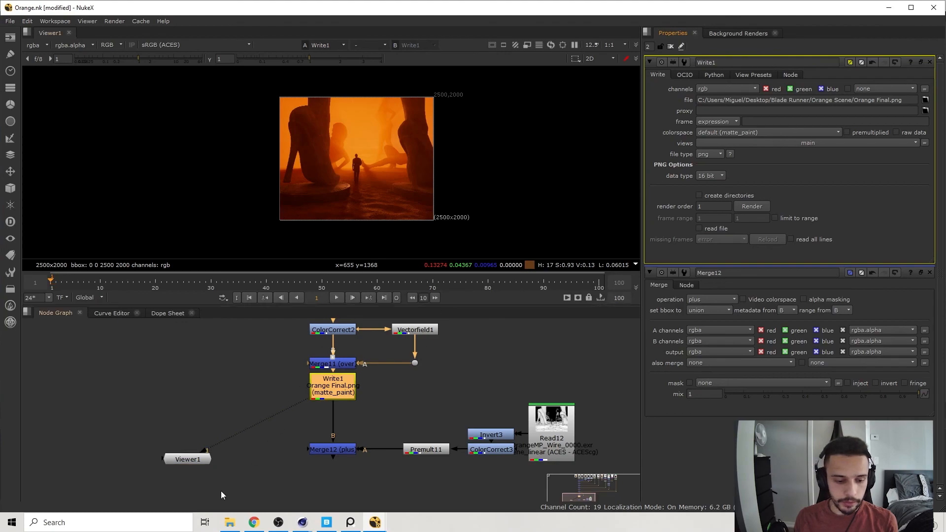
Switch to File Explorer, open the rendered Orange Final.png in Photos and compare its colours with the Nuke viewer.
{"action": "left_click", "coordinate": [230, 522]}
{"action": "left_click", "coordinate": [284, 204]}
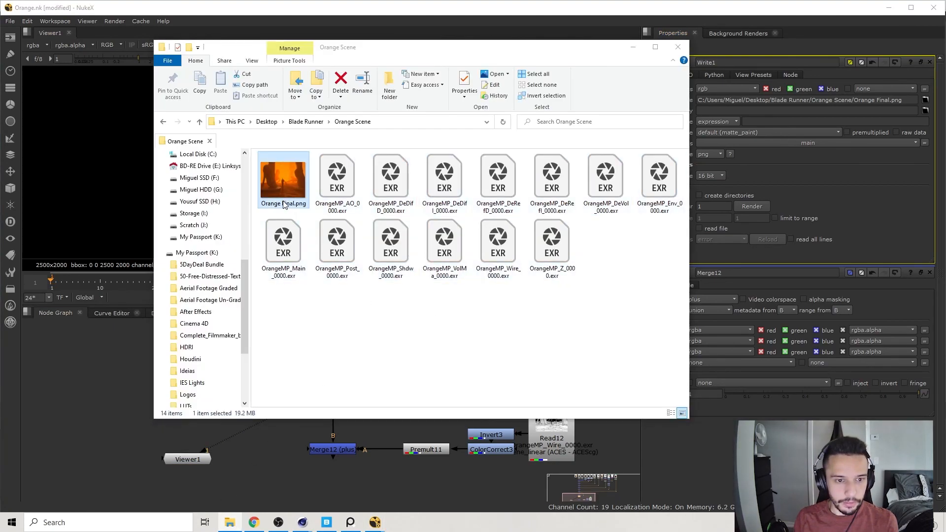
{"action": "double_click", "coordinate": [285, 204]}
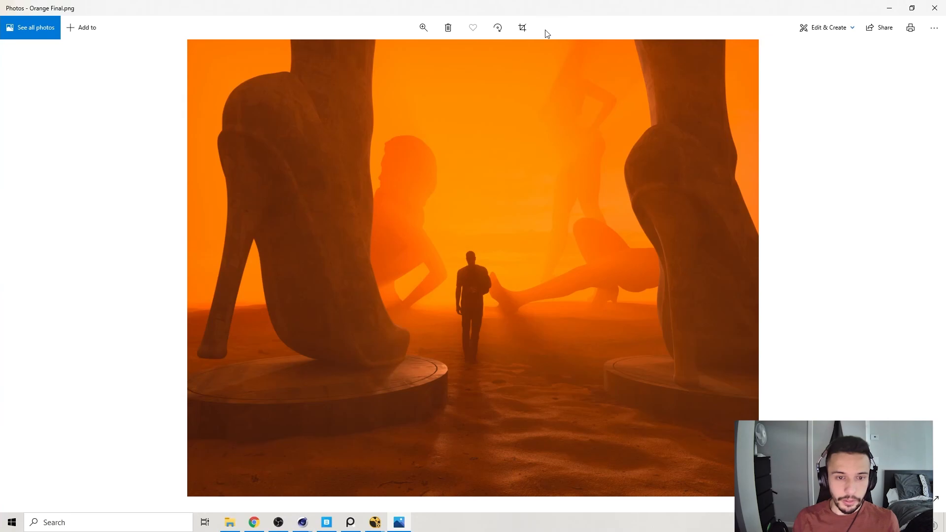
{"action": "left_click", "coordinate": [935, 8]}
{"action": "left_click_drag", "start_coordinate": [380, 47], "coordinate": [628, 30]}
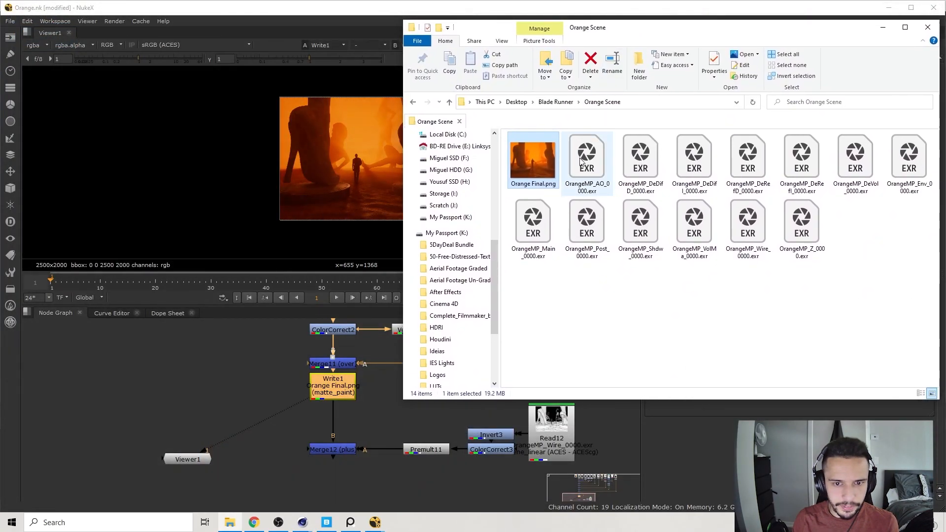
{"action": "double_click", "coordinate": [555, 160]}
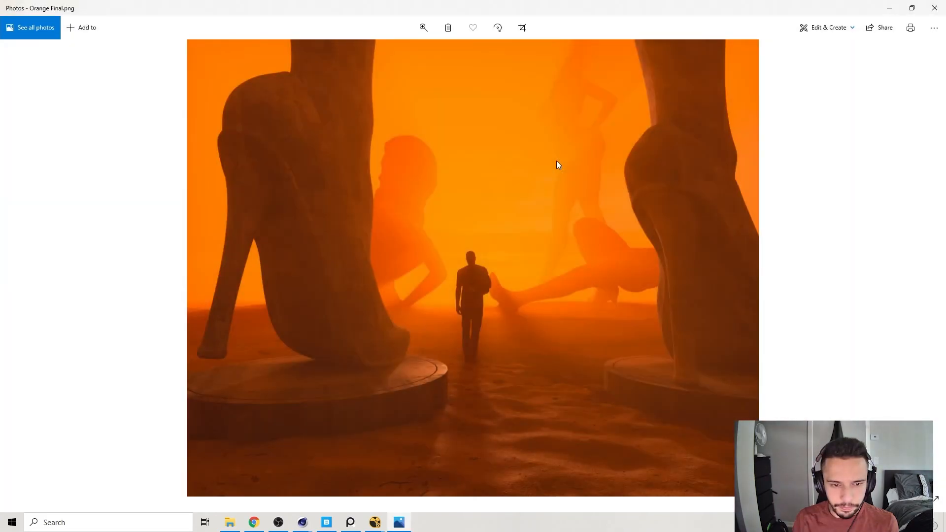
{"action": "left_click", "coordinate": [934, 8]}
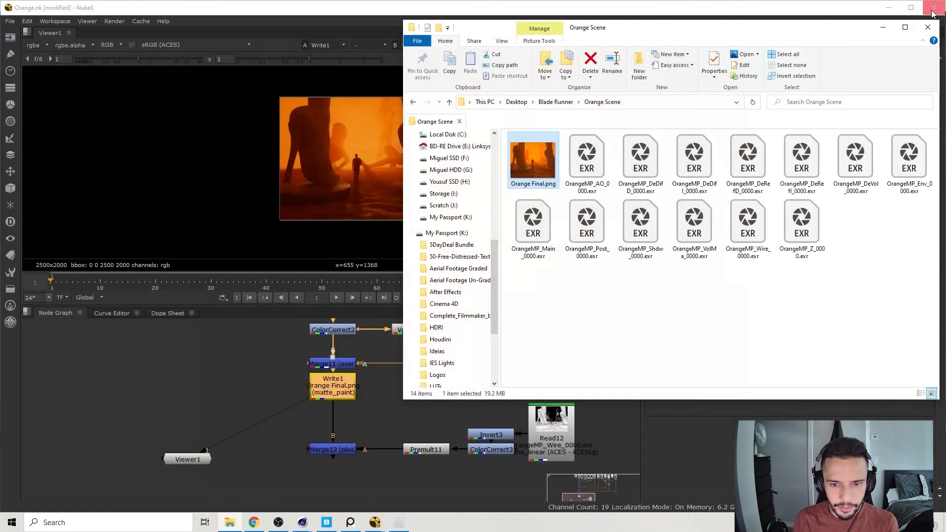
{"action": "left_click", "coordinate": [933, 28]}
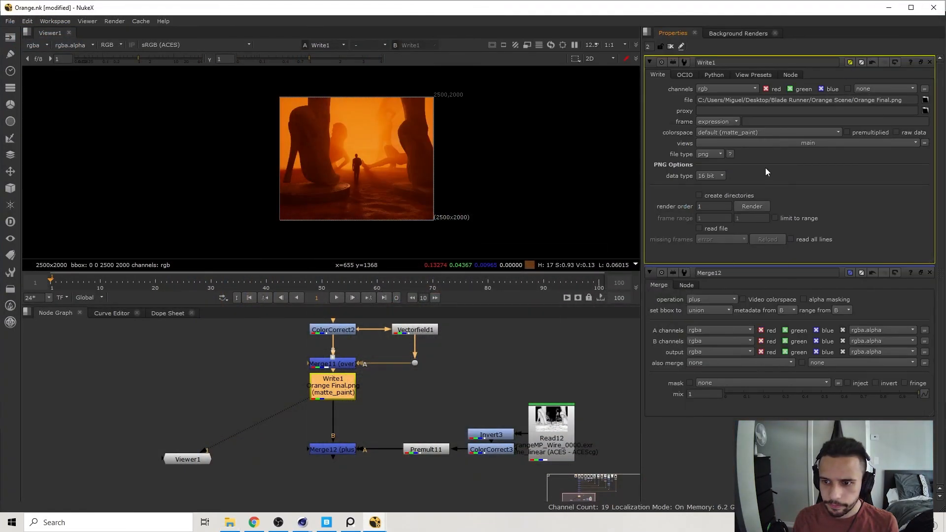
Change the Write node's colorspace to Output - sRGB and render the frame again over Orange Final.png.
{"action": "left_click", "coordinate": [748, 135]}
{"action": "mouse_move", "coordinate": [743, 254]}
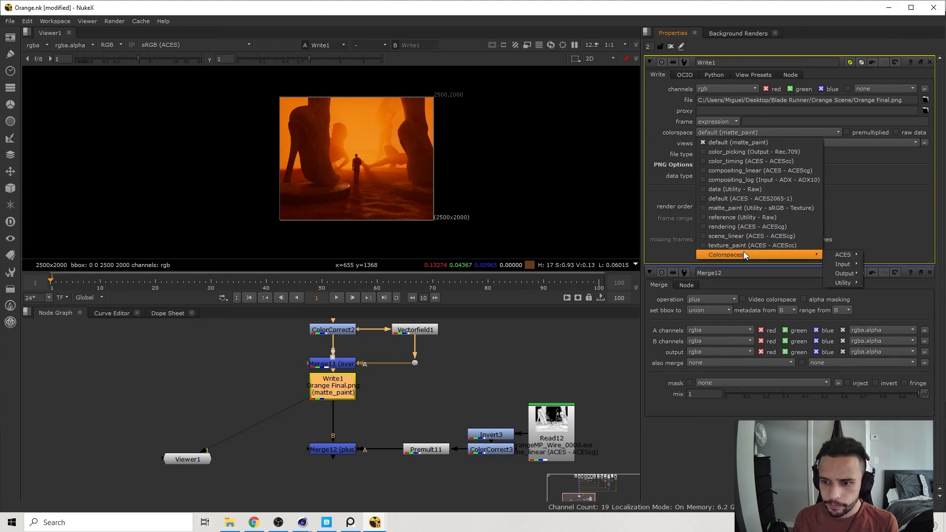
{"action": "mouse_move", "coordinate": [847, 273]}
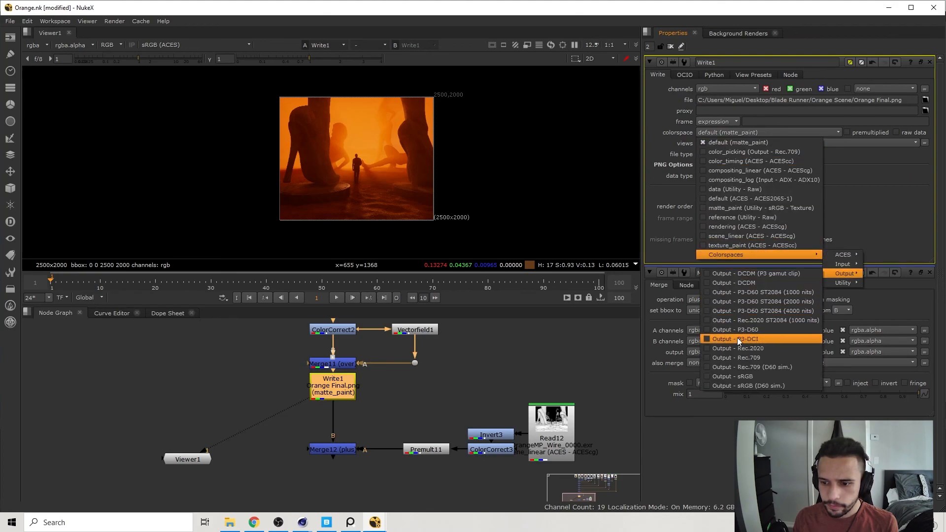
{"action": "left_click", "coordinate": [745, 377]}
{"action": "left_click", "coordinate": [753, 206]}
{"action": "left_click", "coordinate": [461, 278]}
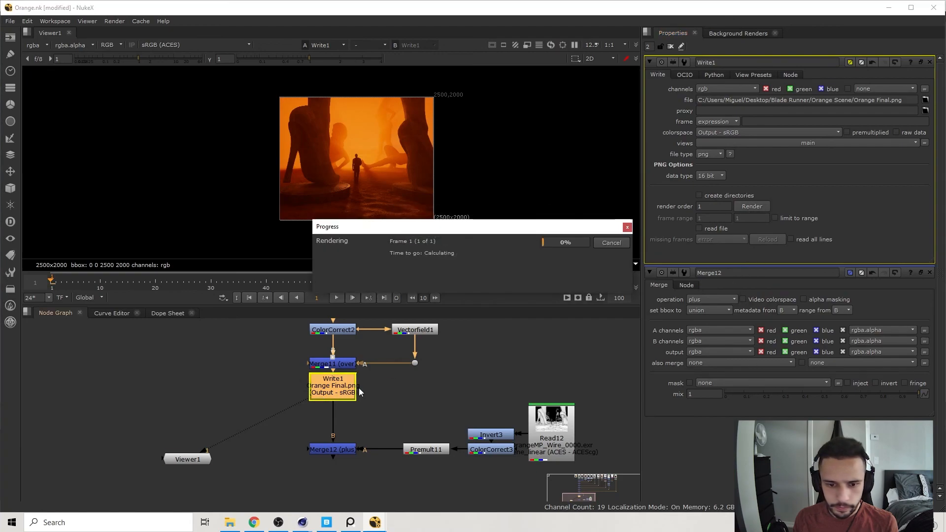
Open the re-rendered Orange Final.png from the Orange Scene folder in Photos to check its colours.
{"action": "left_click", "coordinate": [228, 524]}
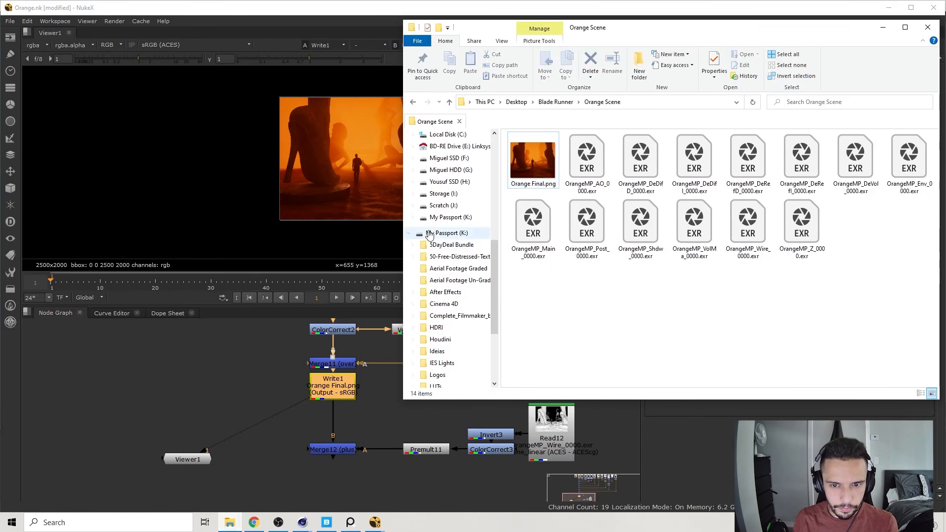
{"action": "double_click", "coordinate": [541, 176]}
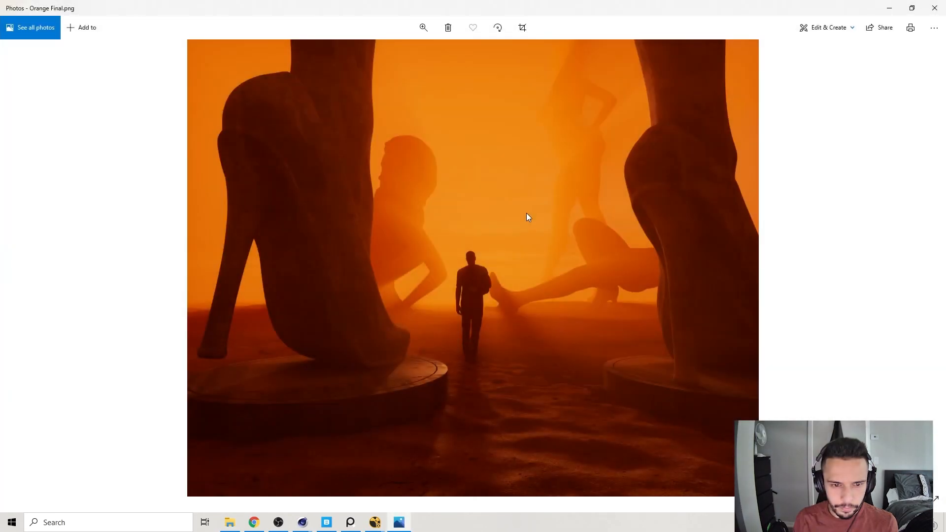